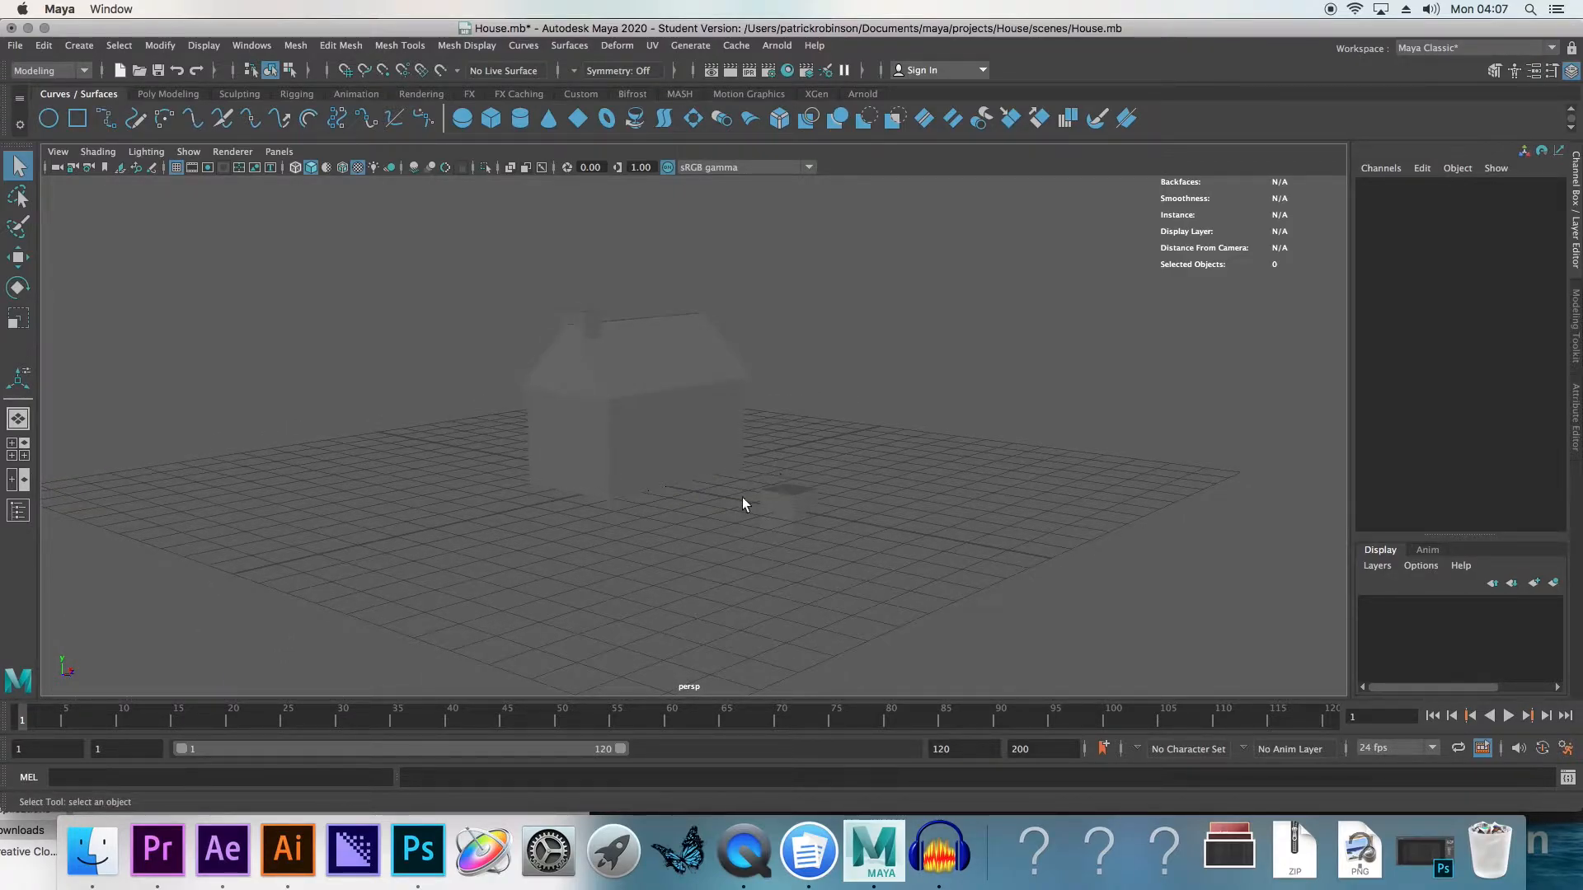
Switch to Finder and move Brick walls.jpg and Roof tiles.jpg from Downloads into the House project's sourceimages folder
left_click(93, 849)
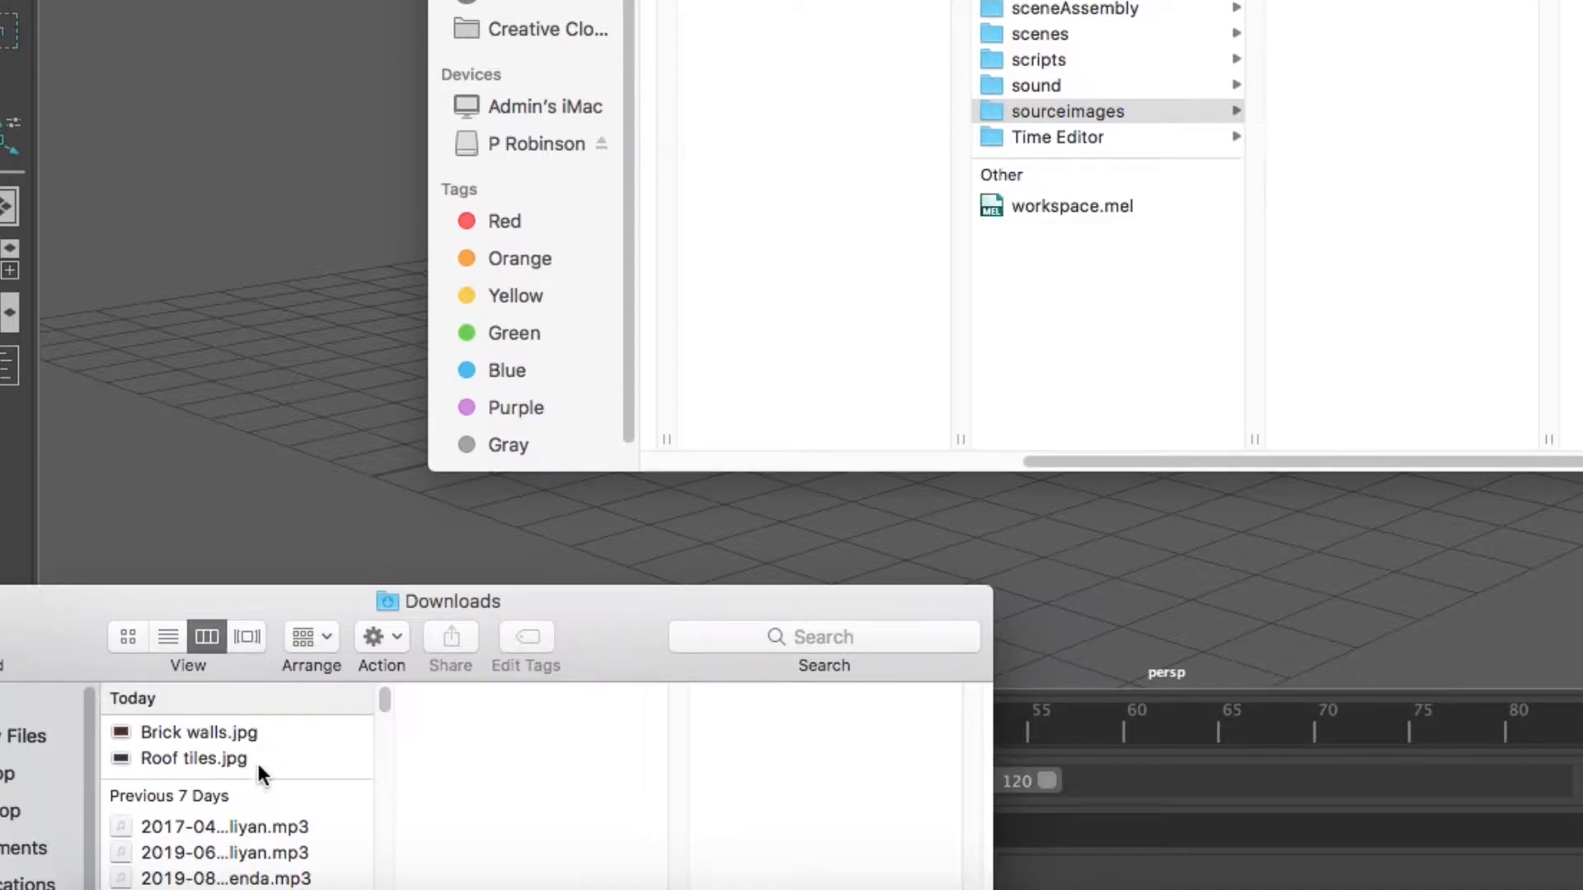
left_click(258, 758)
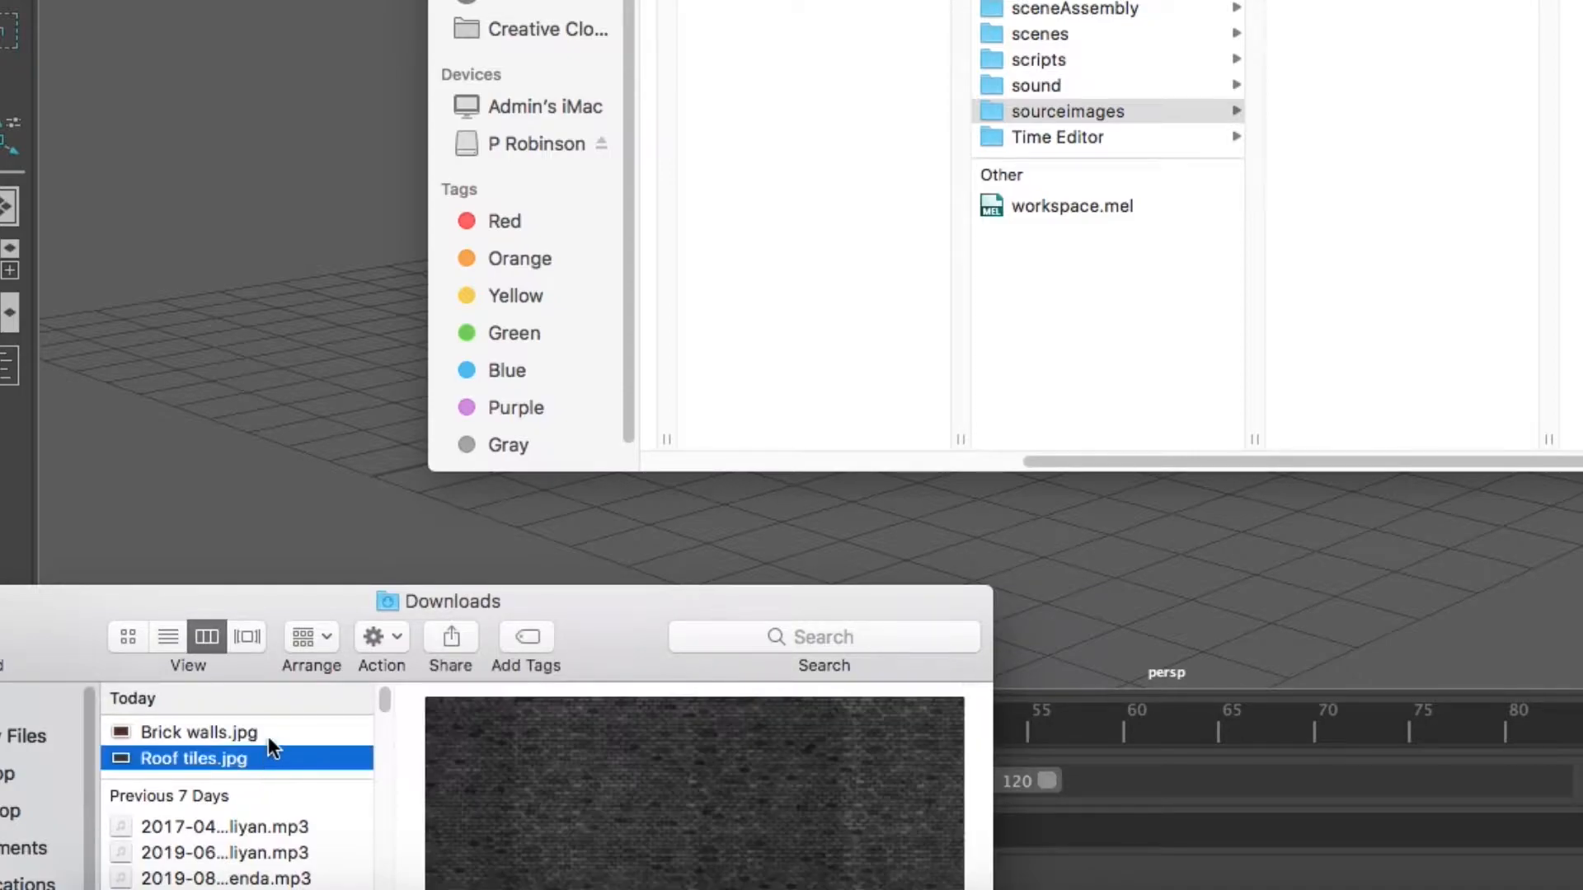
left_click(269, 732)
left_click(257, 757, "shift")
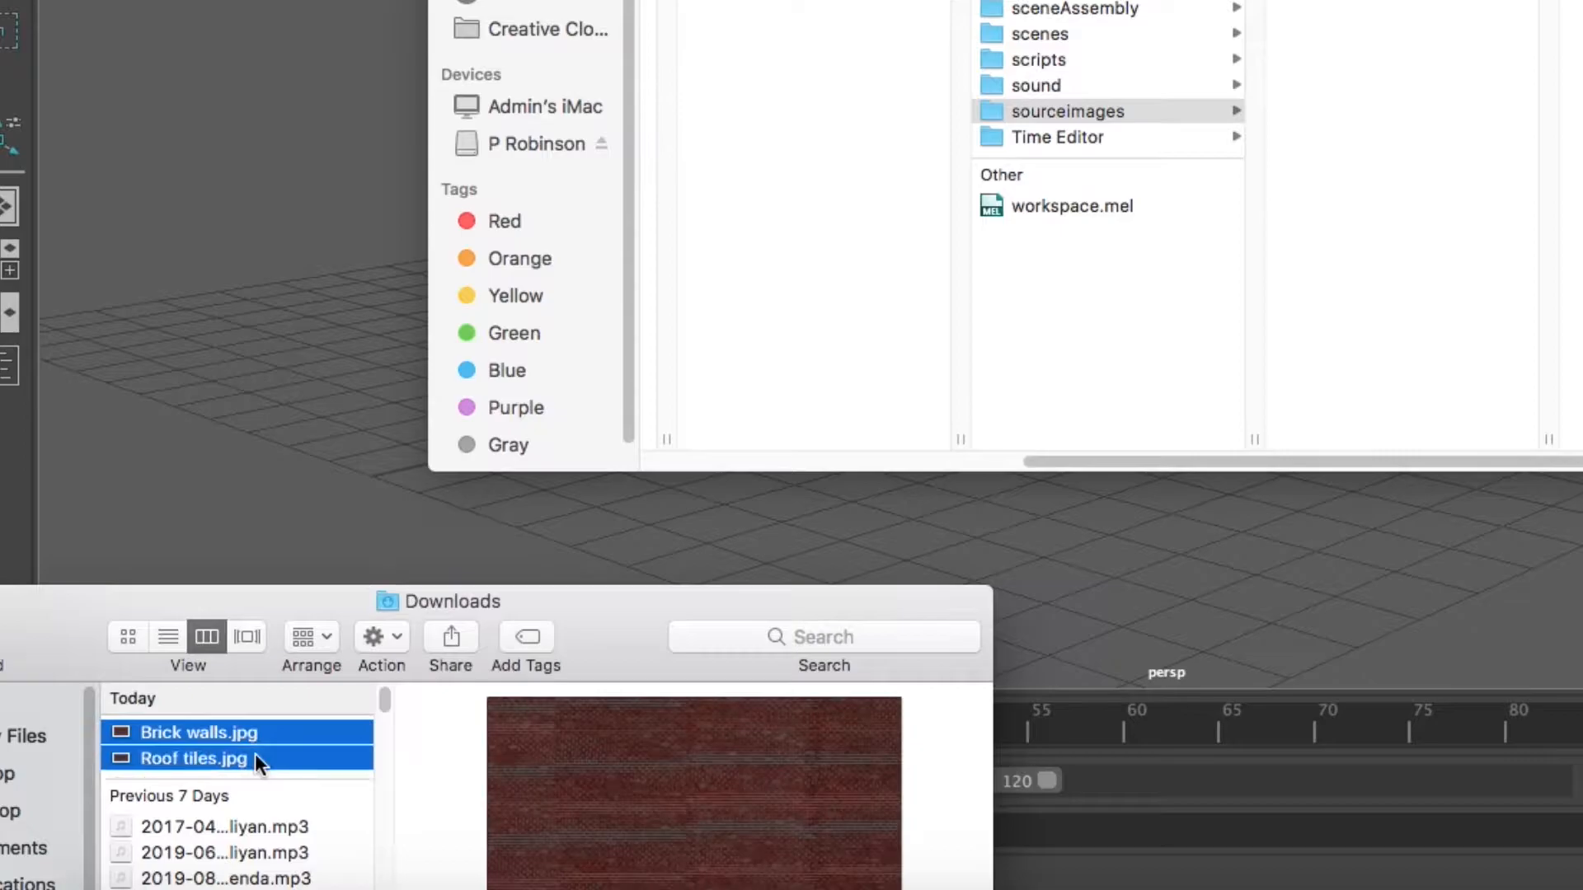
left_click_drag(1059, 463, 896, 465)
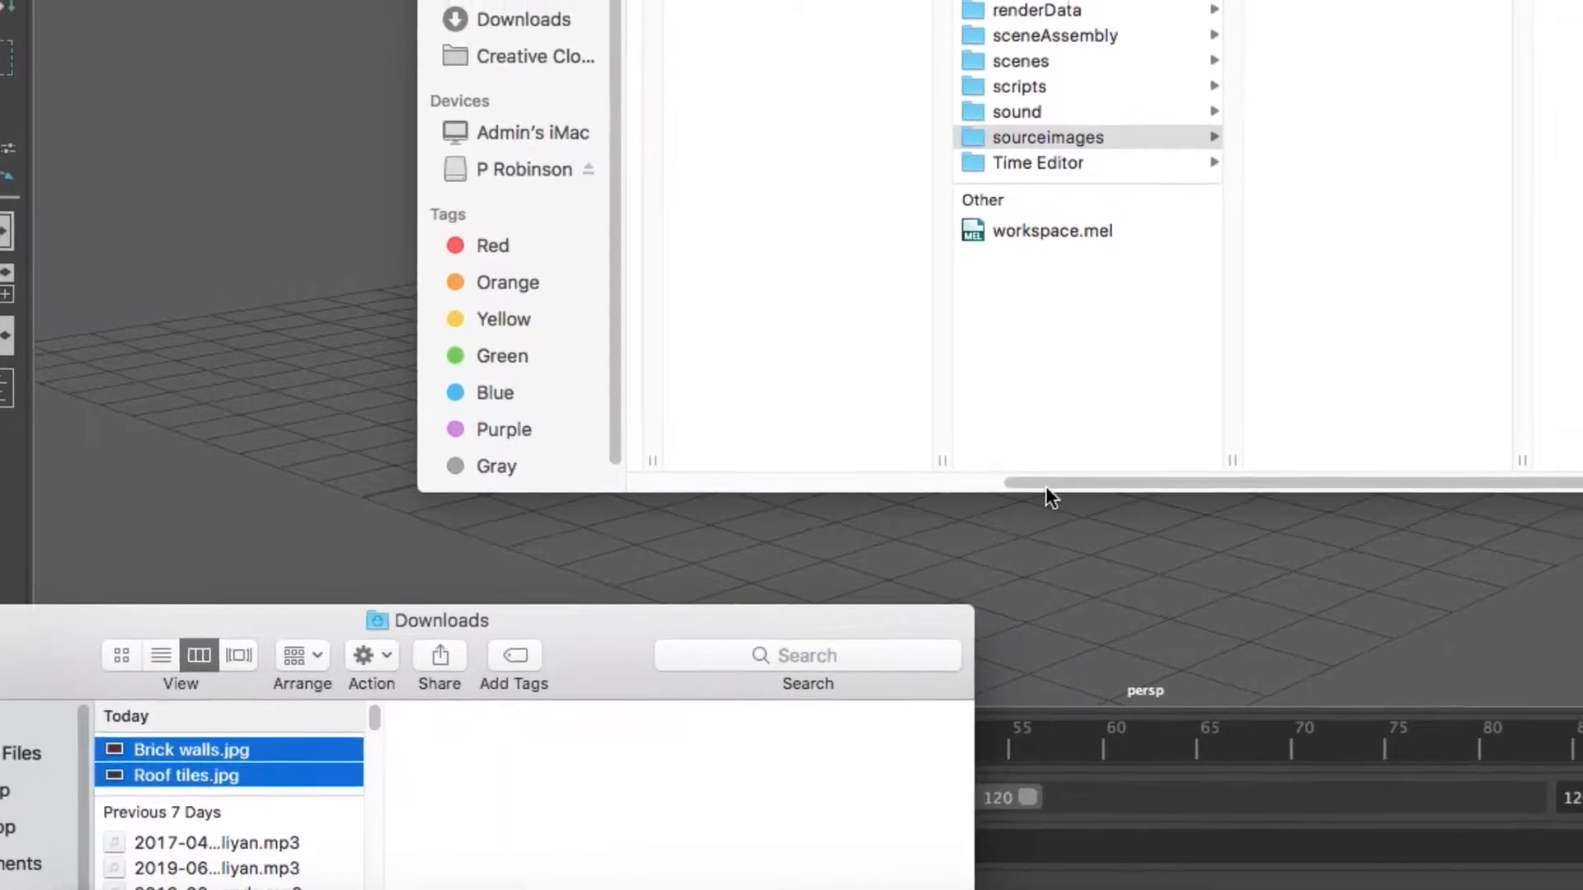
left_click_drag(768, 620, 720, 617)
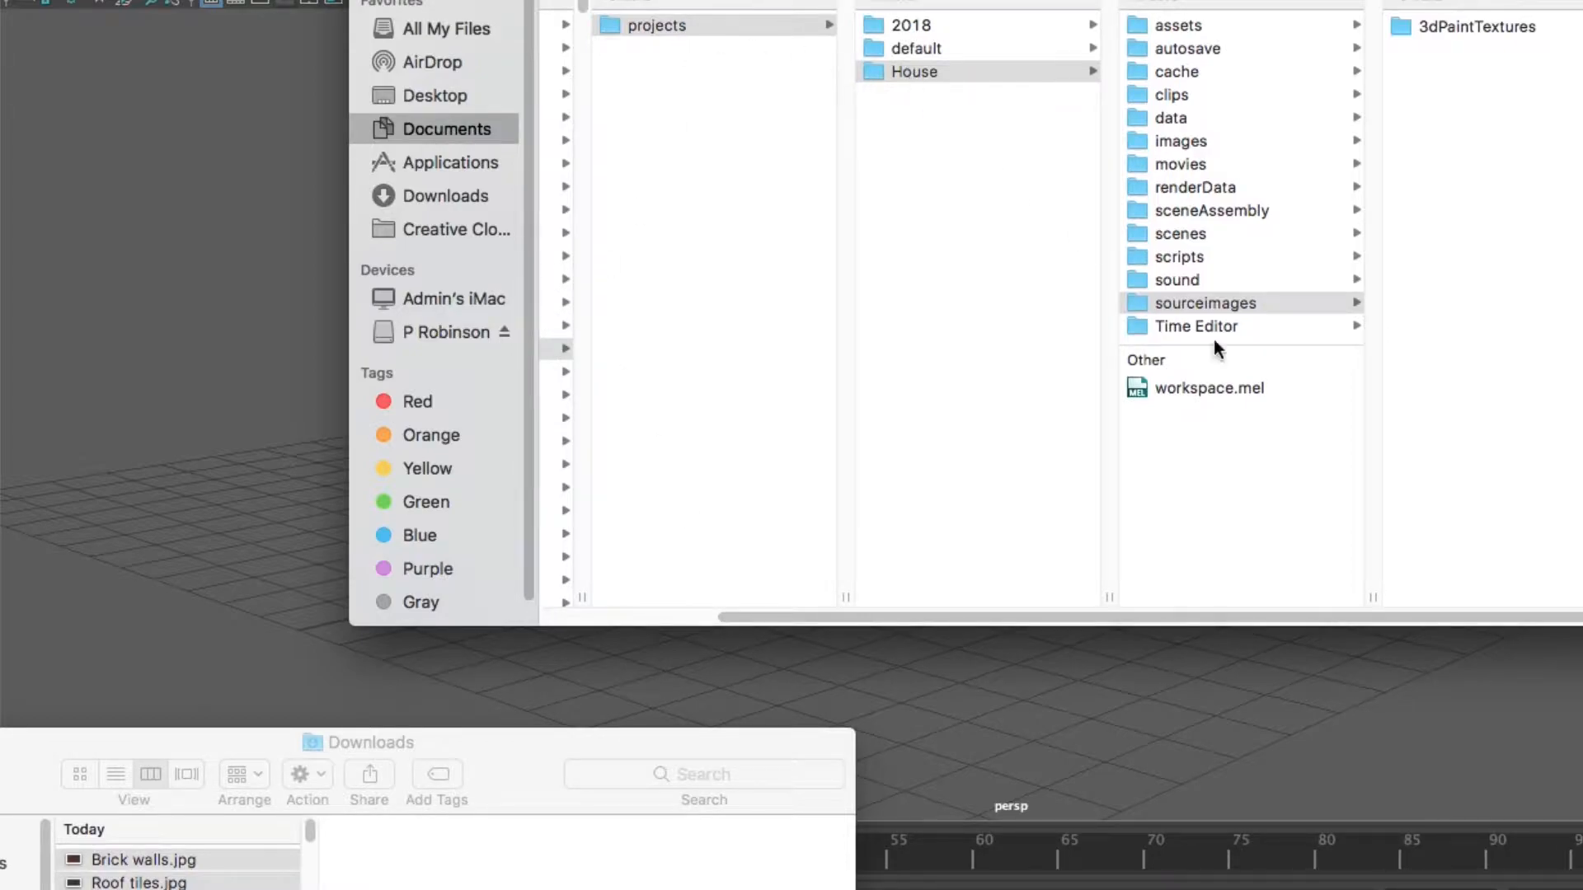
scroll(1189, 615, "right", 1)
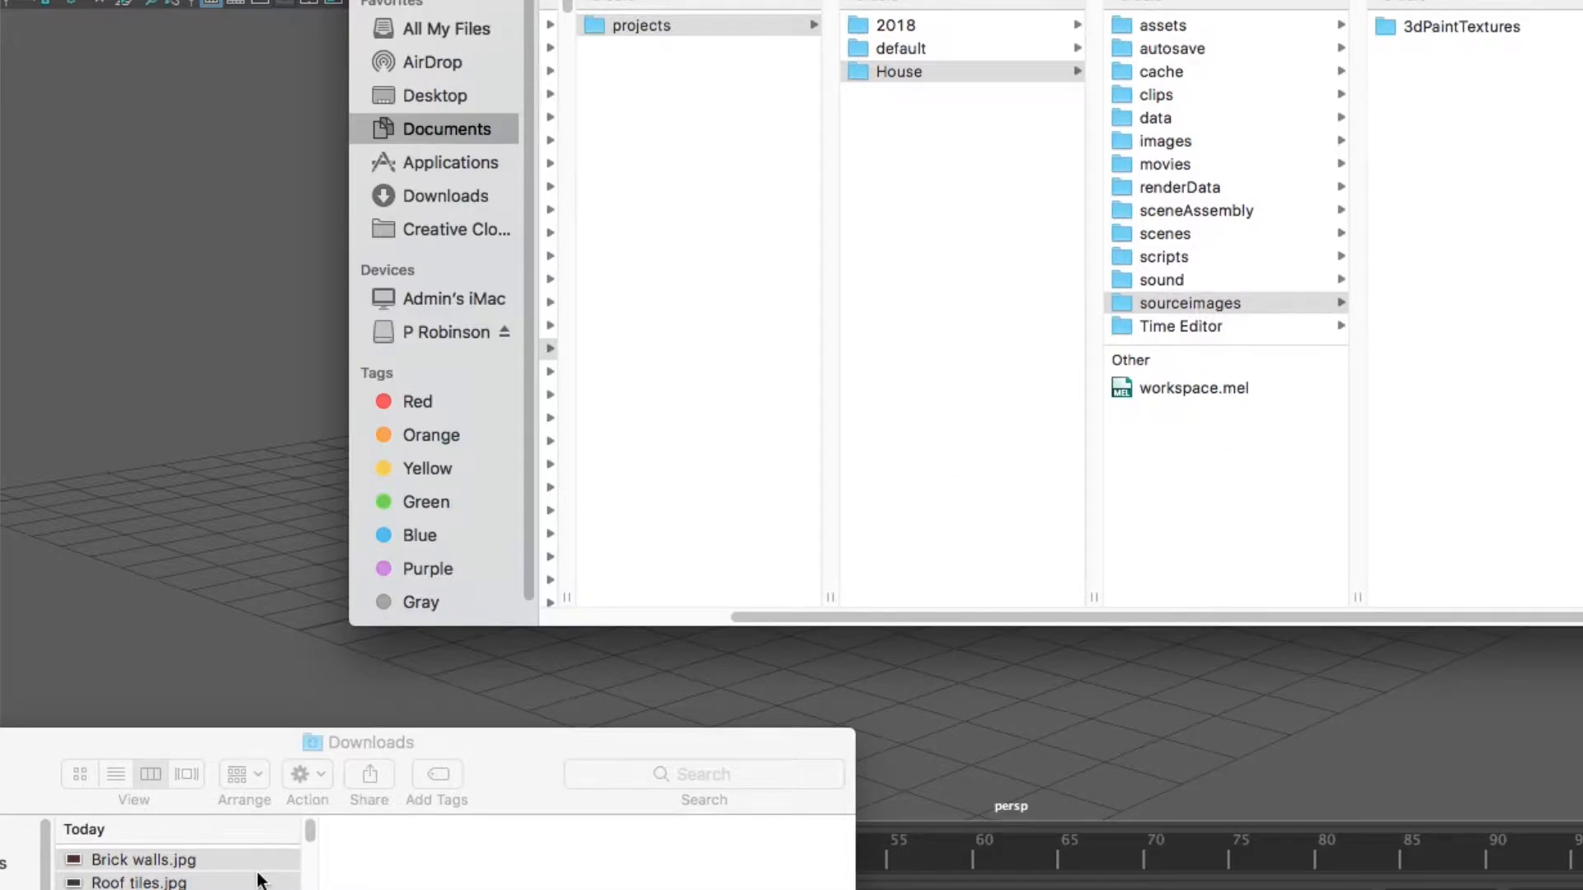
left_click_drag(340, 821, 1499, 309)
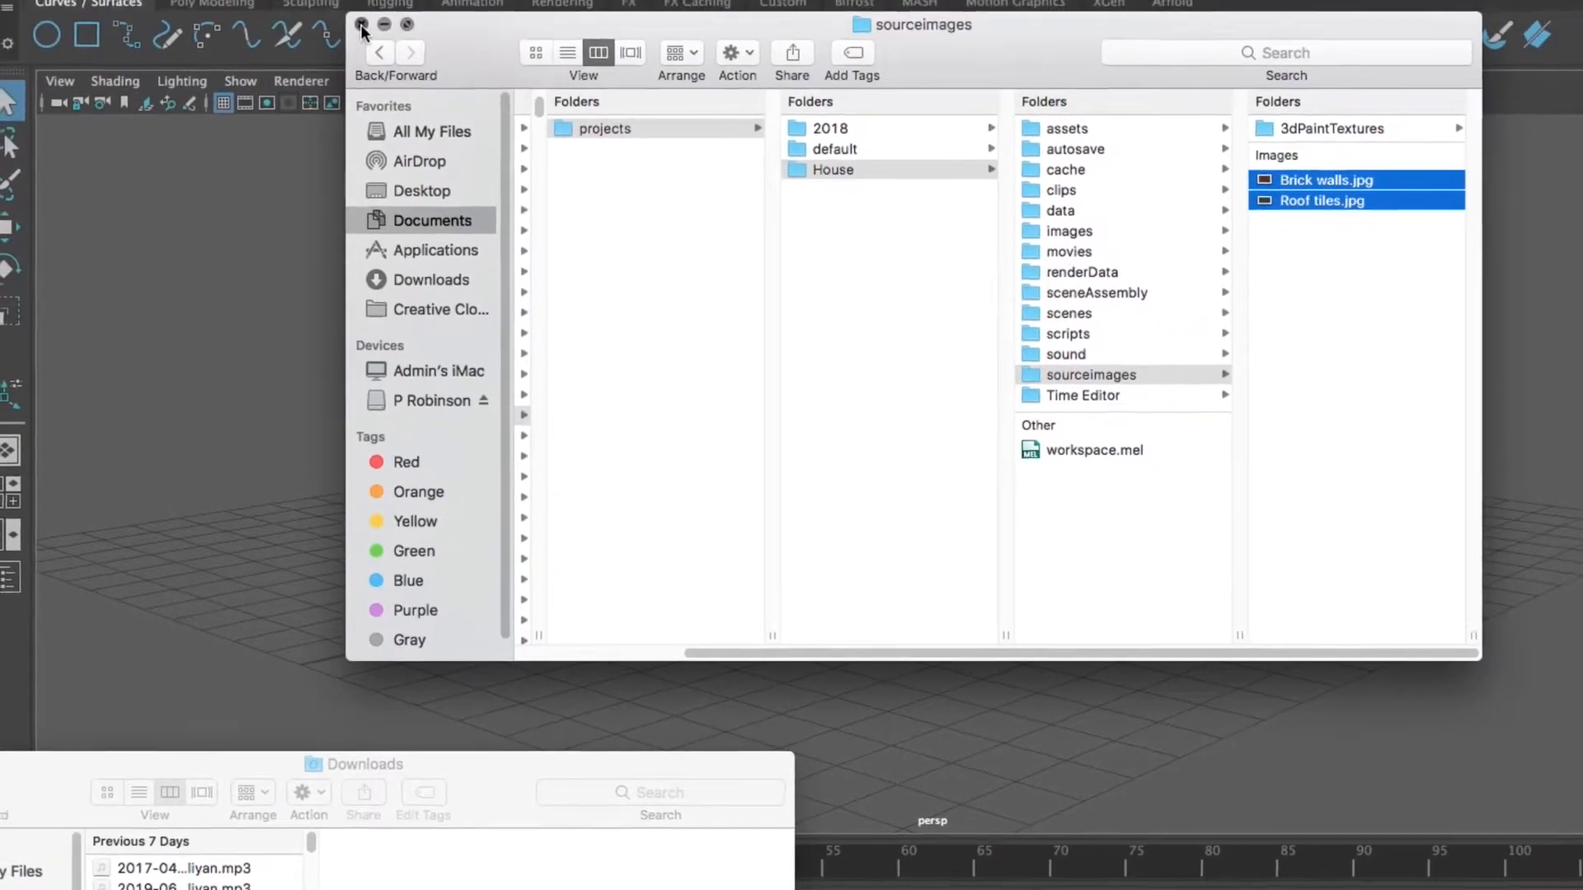
left_click(357, 28)
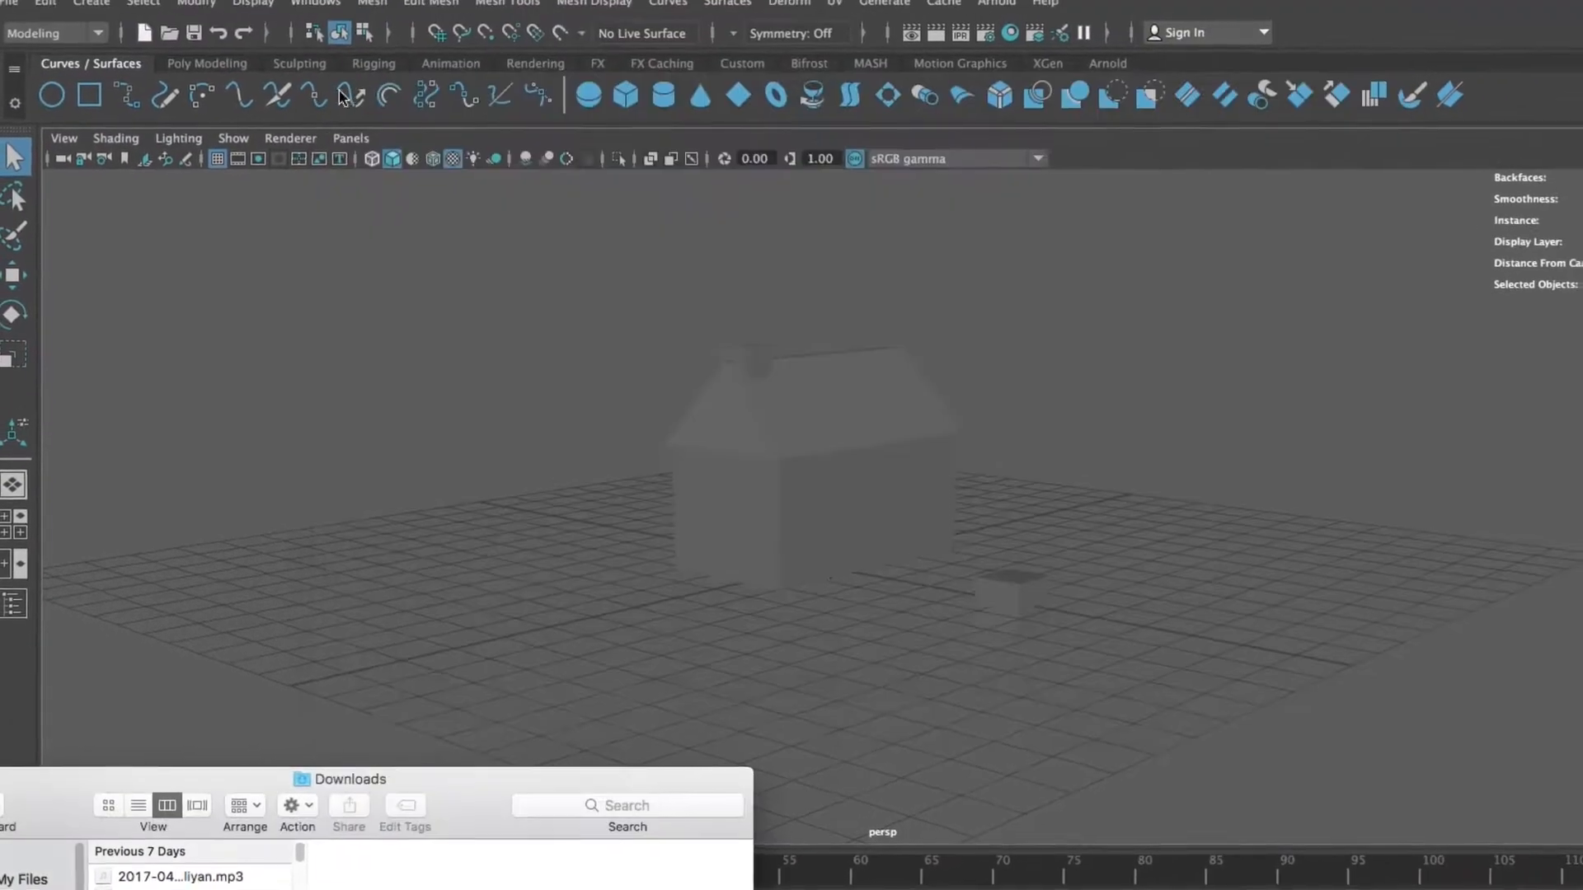
Create a Lambert material in the Hypershade back in Maya and name it Brick Walls
left_click_drag(1105, 701, 948, 665, "alt")
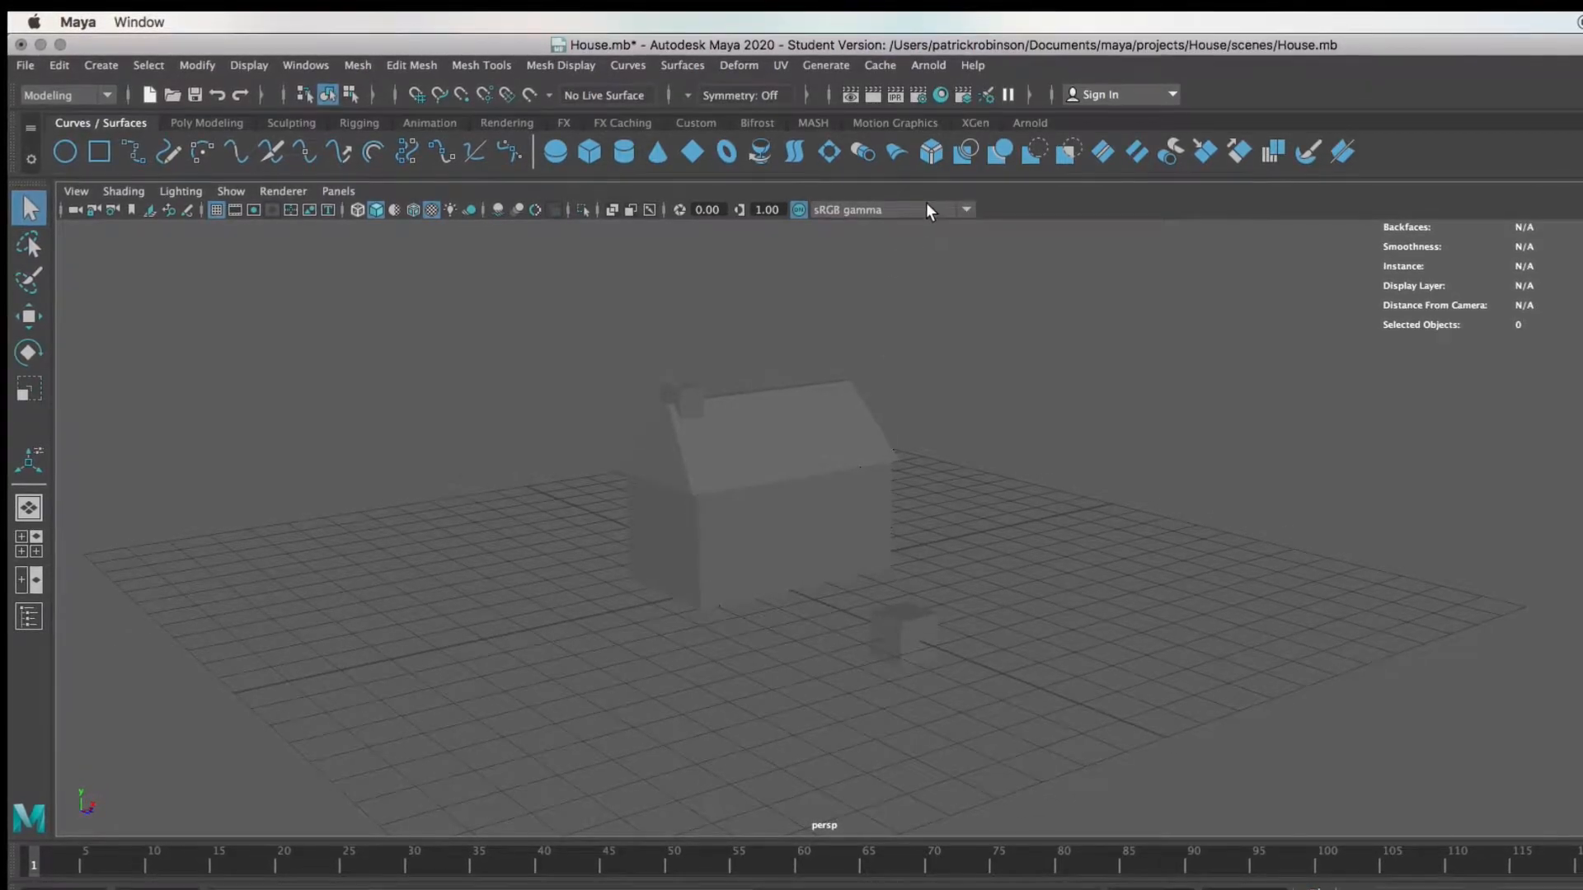
left_click(941, 95)
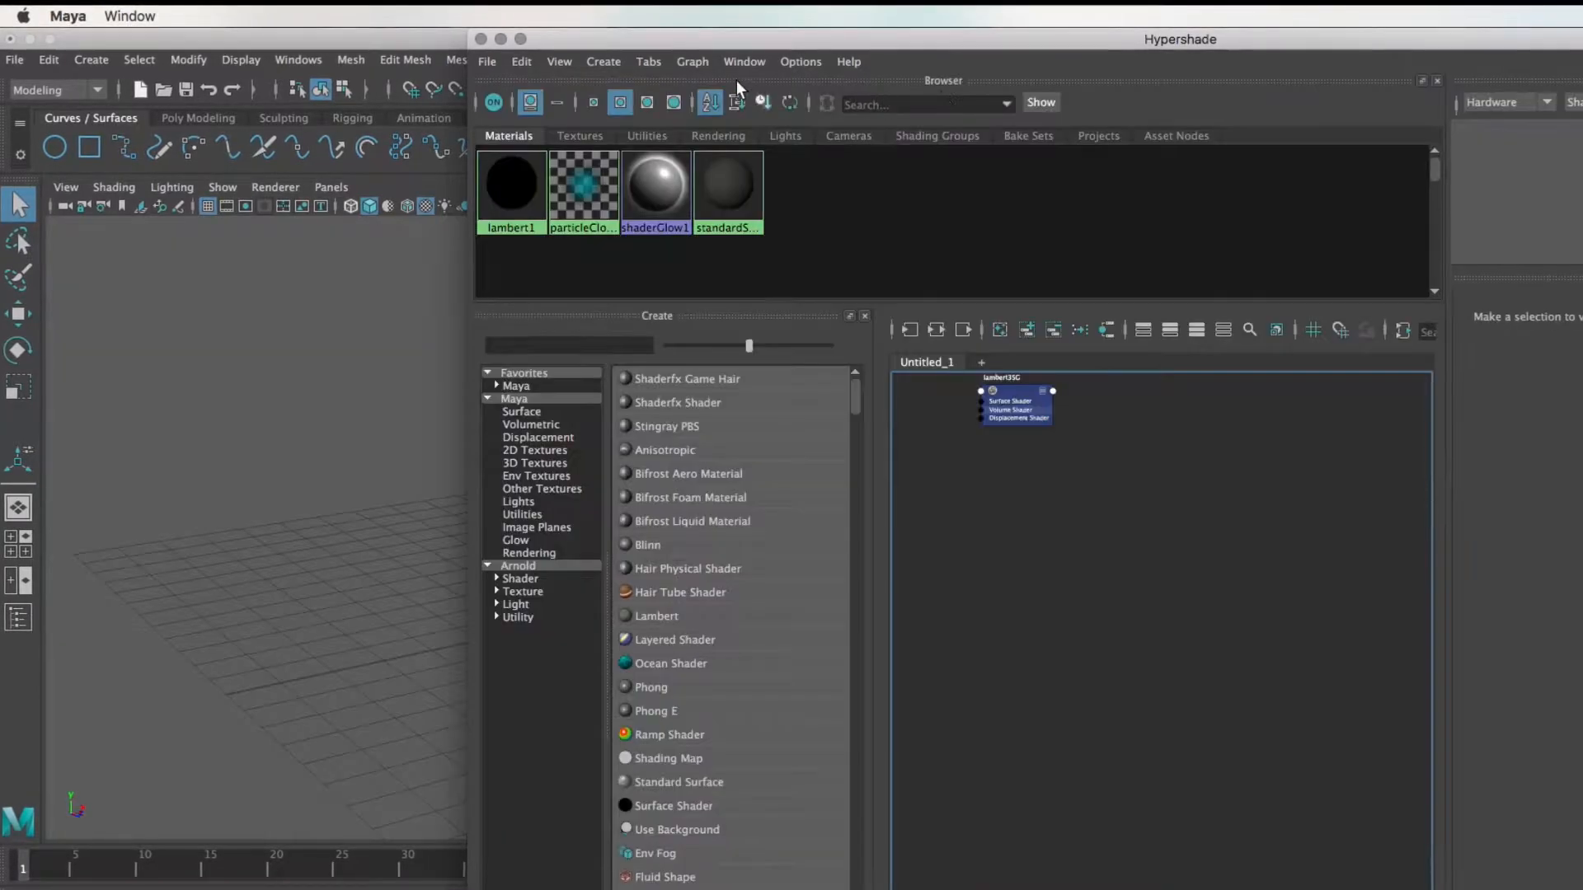
left_click_drag(637, 43, 1229, 57)
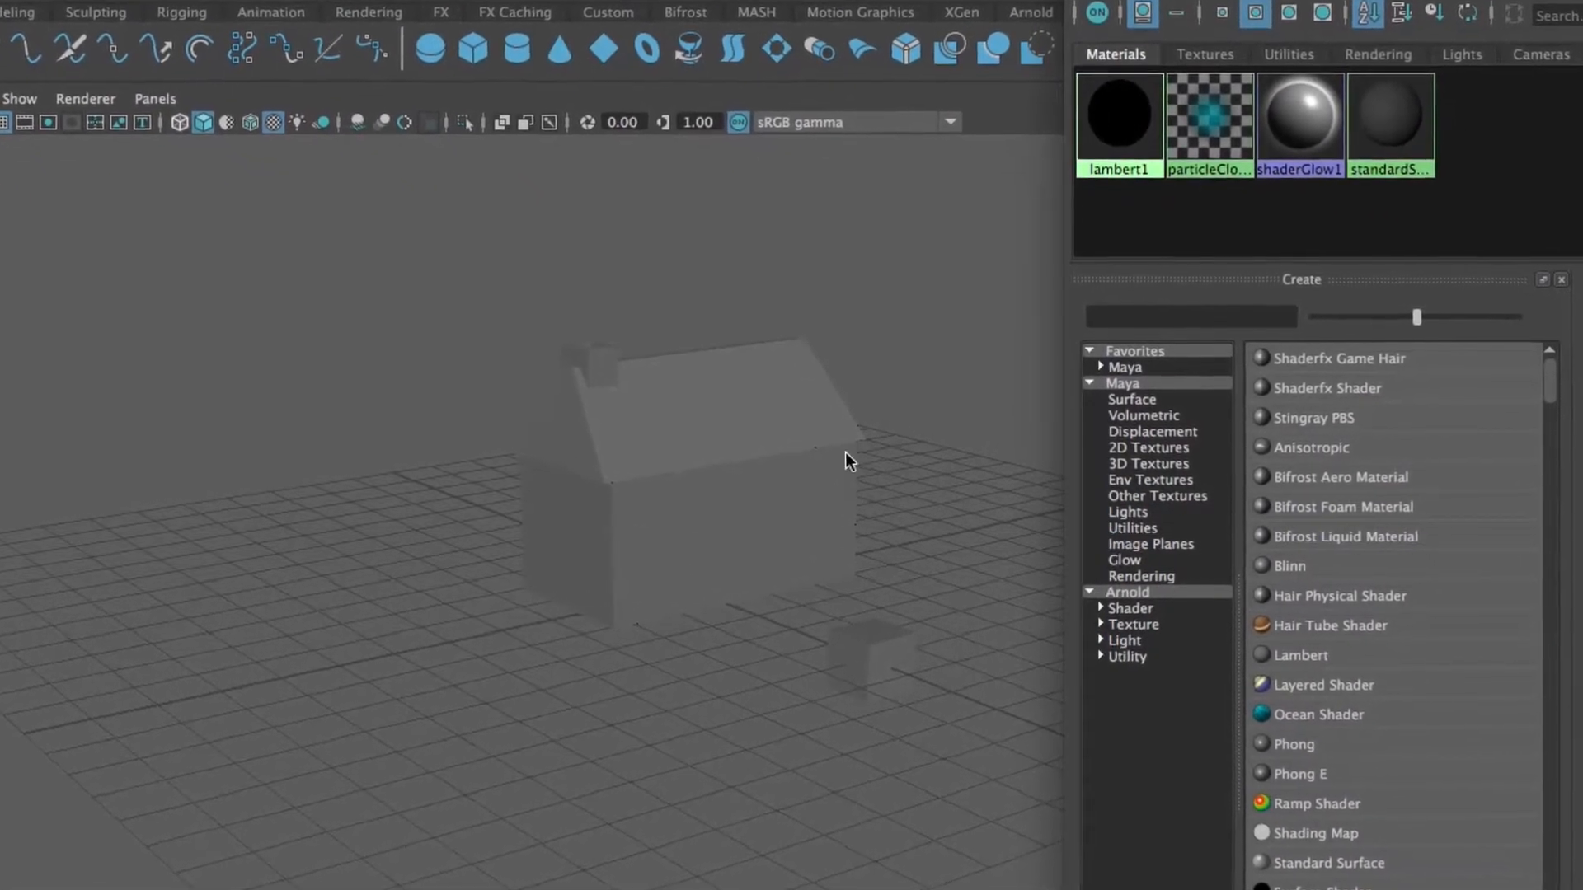
left_click(1304, 661)
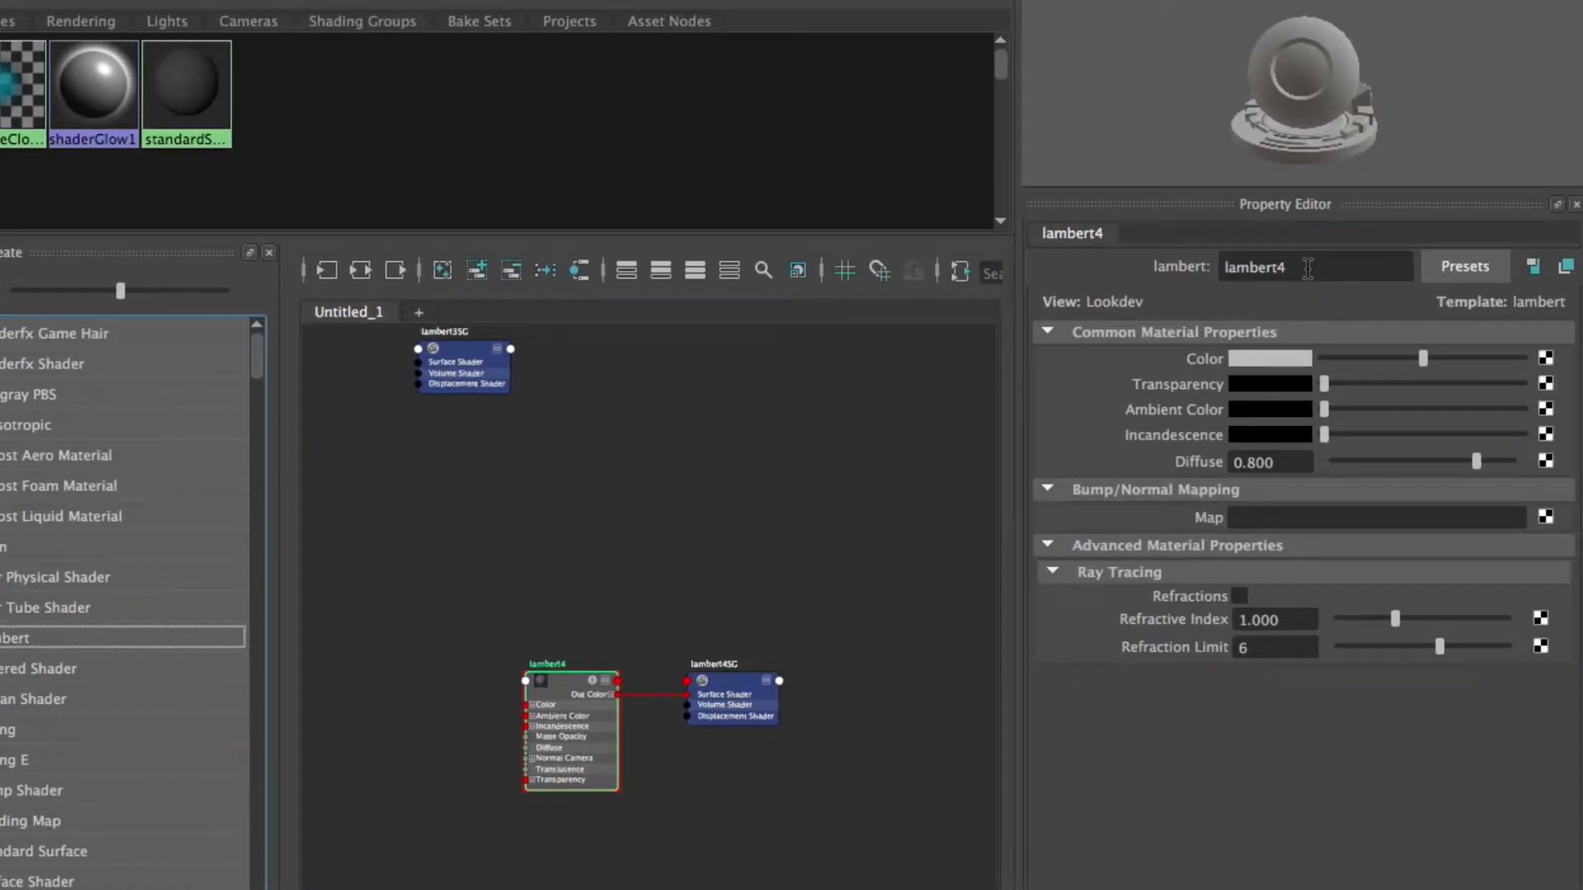
double_click(1528, 276)
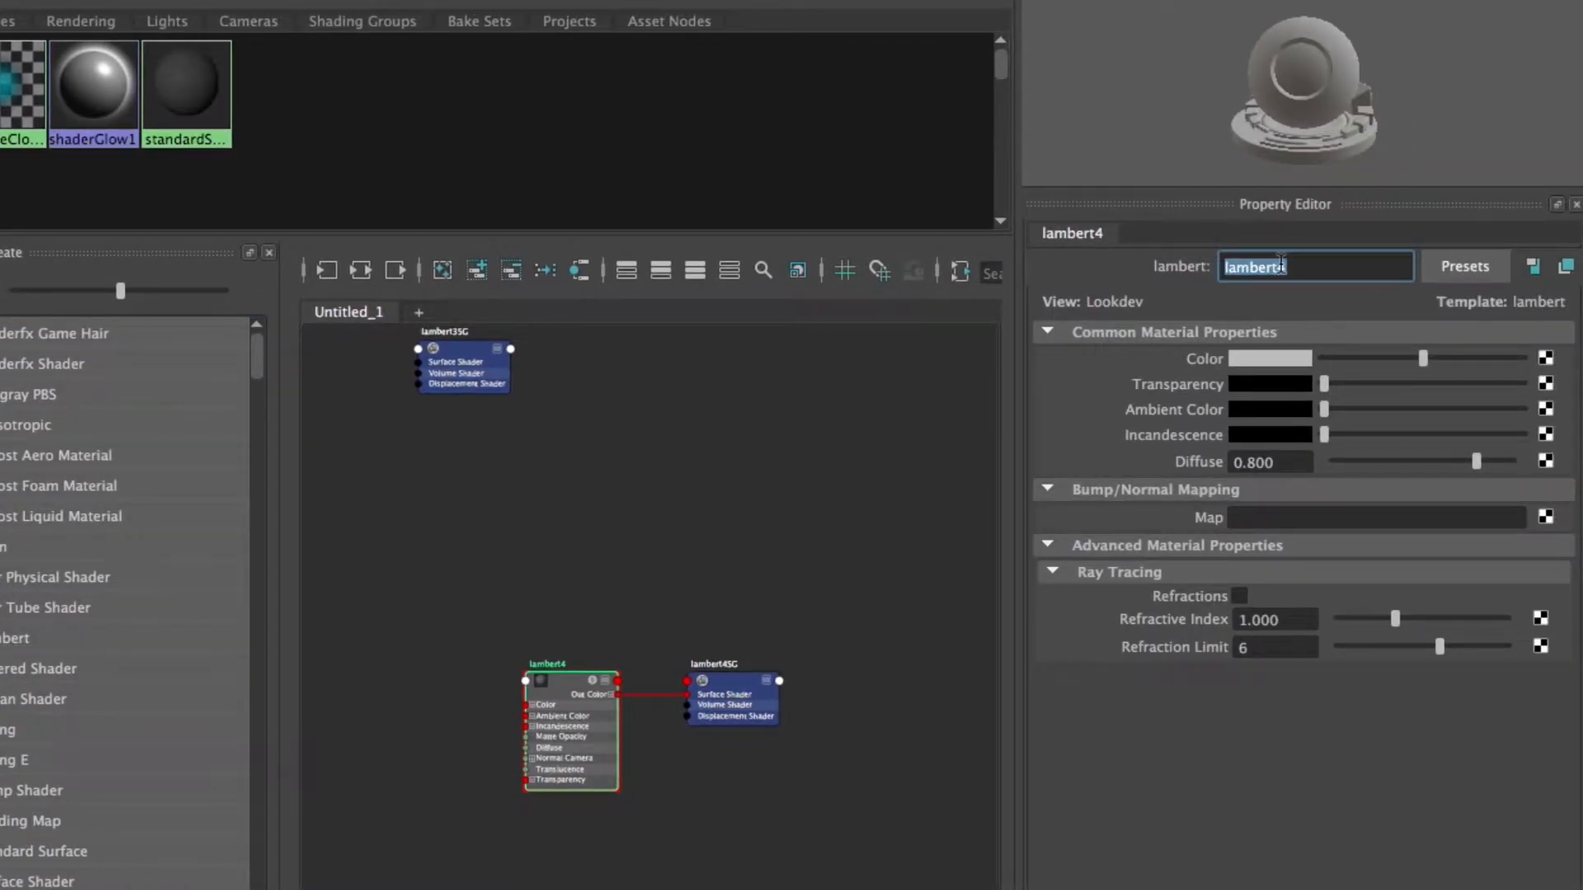
type("Brick Walls")
key("Return")
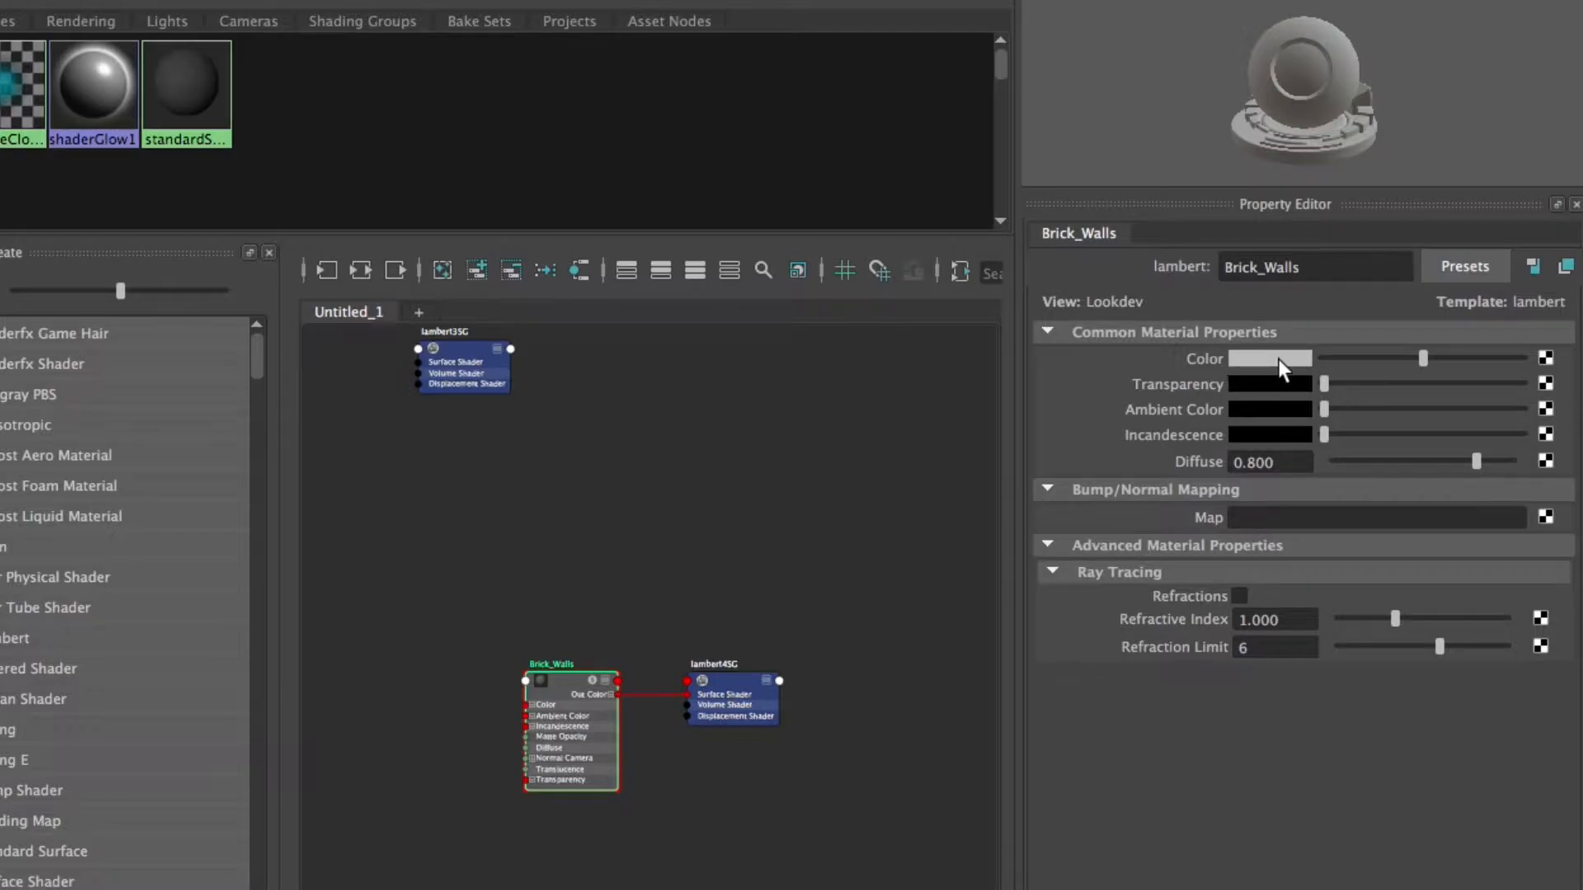
Map a File texture to the Brick_Walls material's colour and load Brick walls.jpg from sourceimages
left_click(1547, 363)
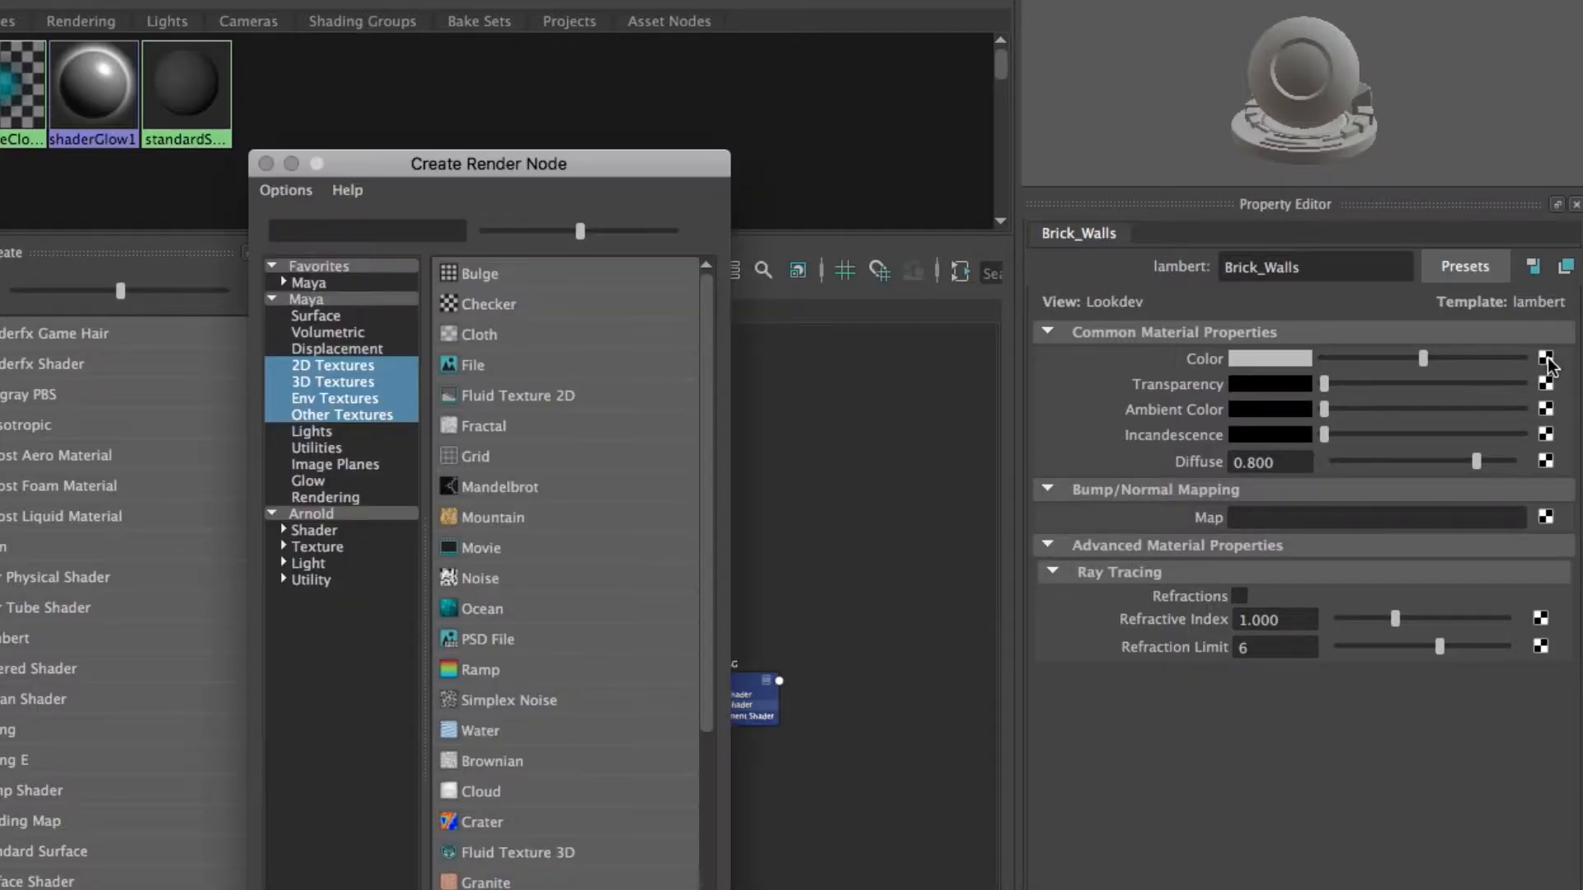
left_click(480, 364)
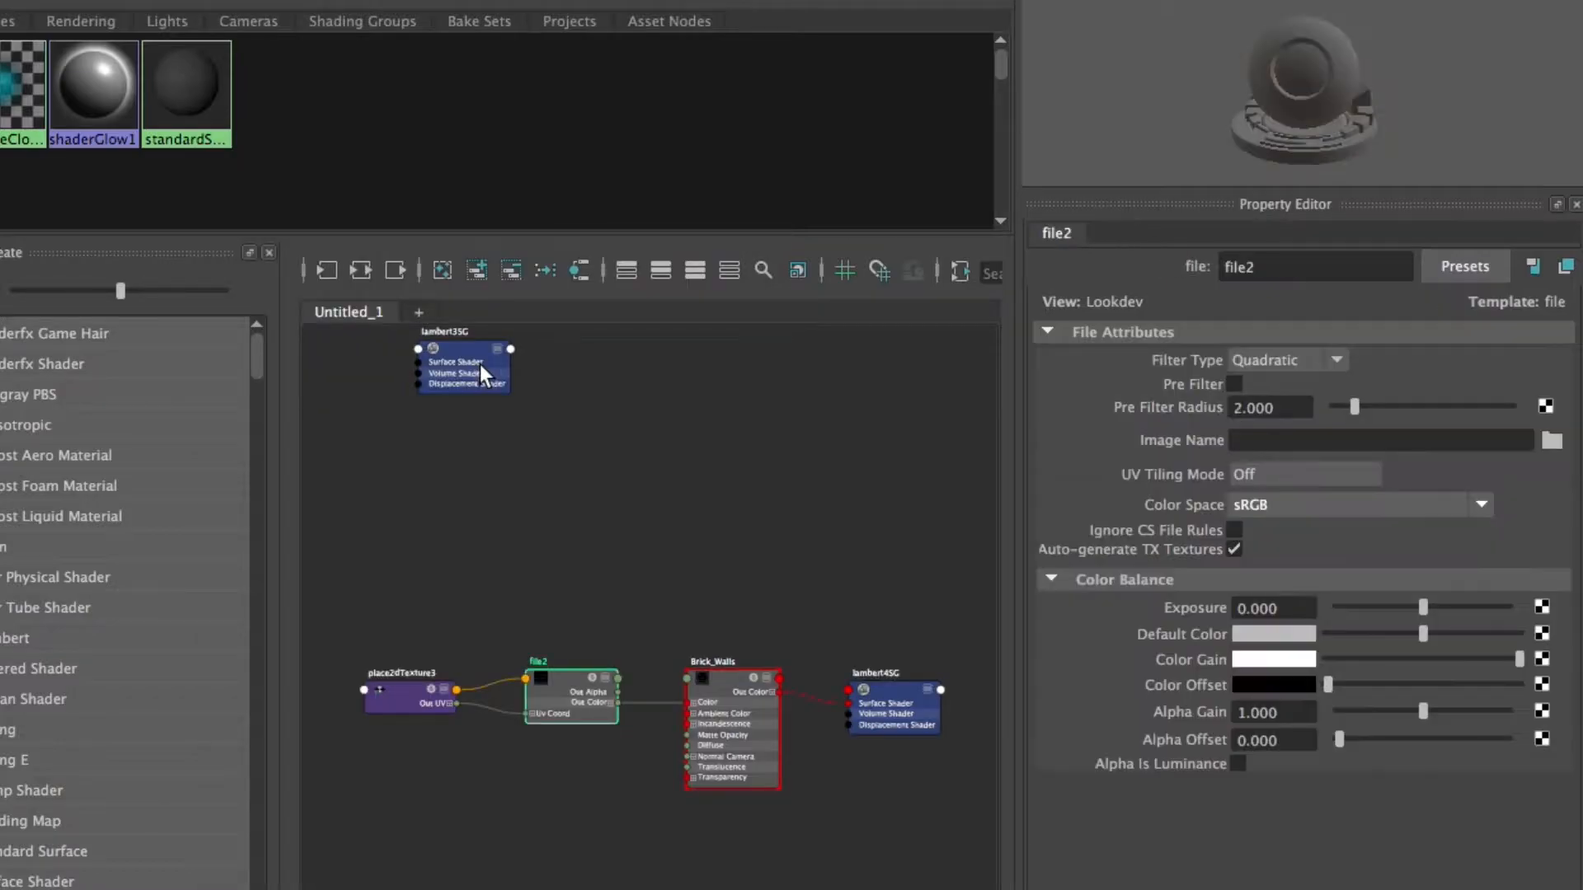
left_click(1551, 444)
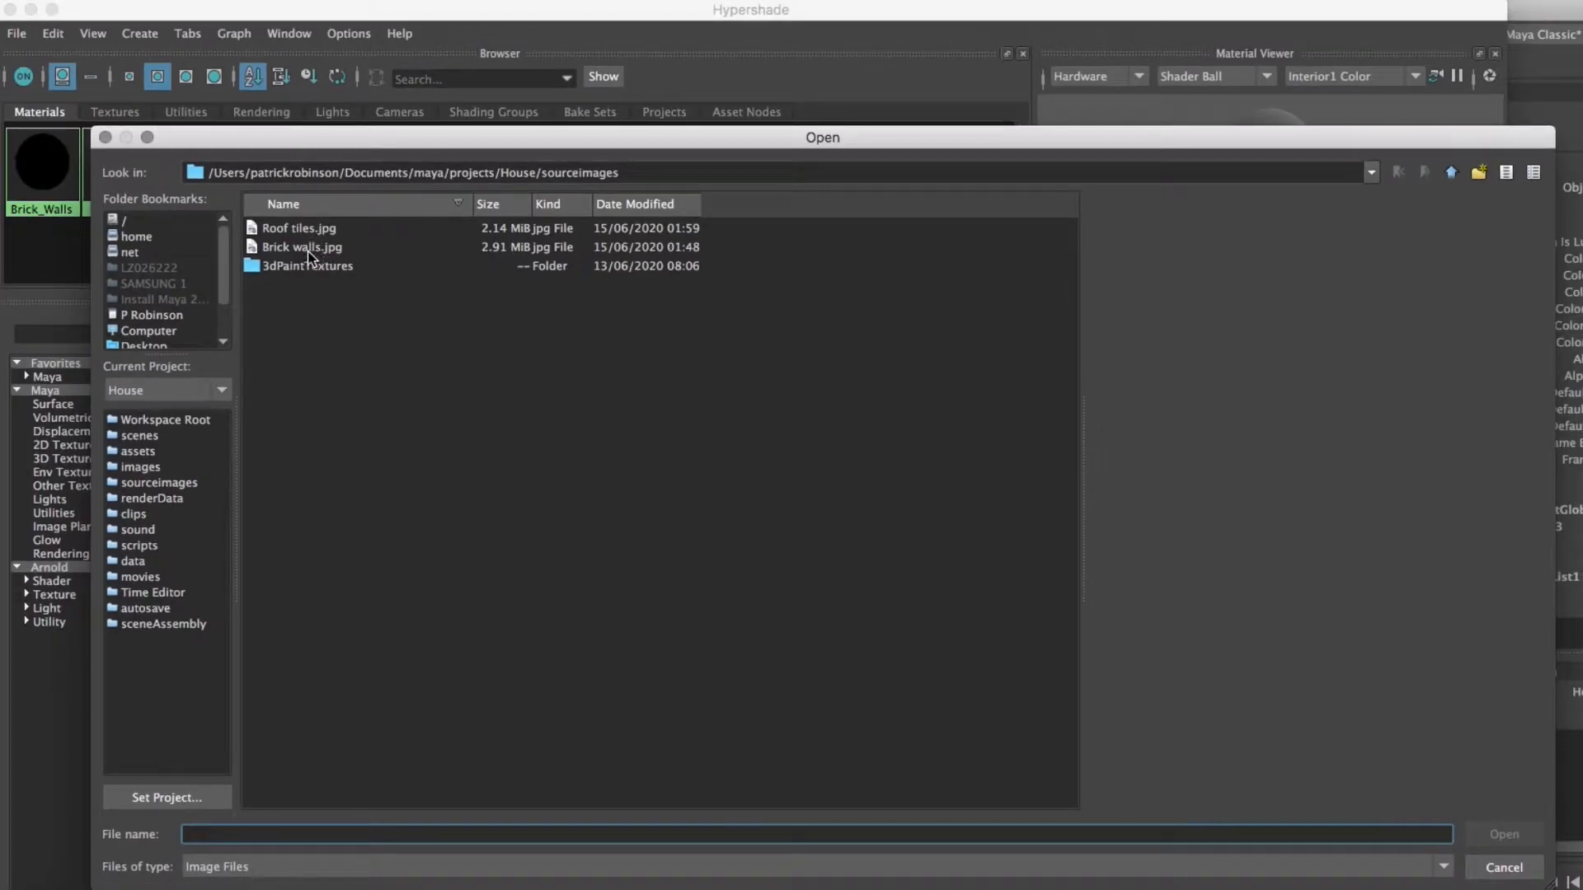
left_click(306, 249)
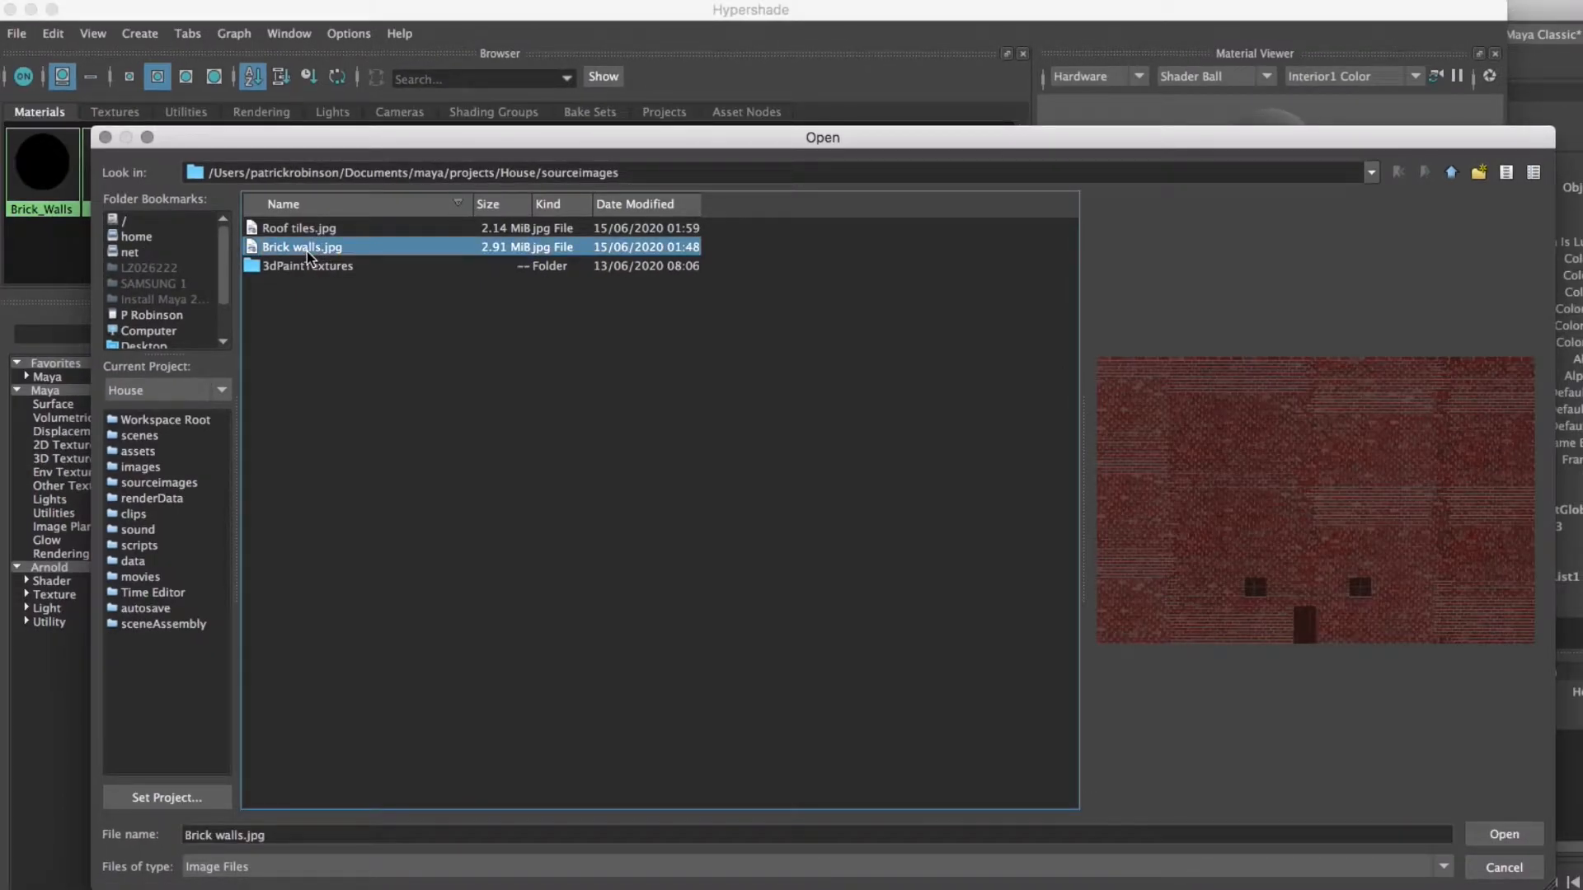
left_click(1504, 835)
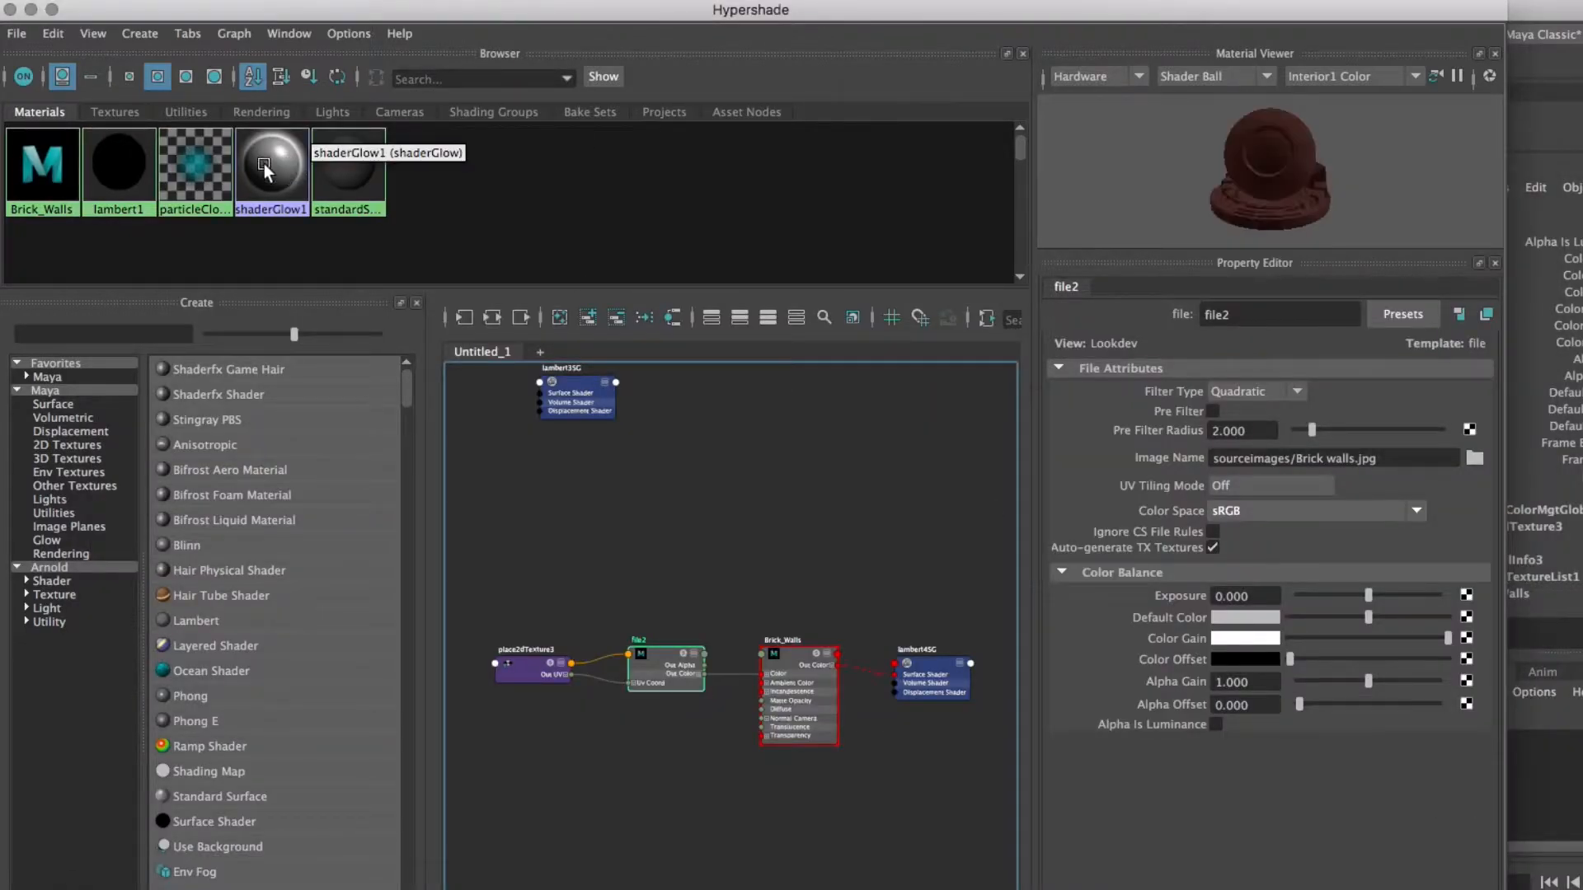
Close the Hypershade and set the perspective view to textured display
left_click_drag(217, 18, 1062, 58)
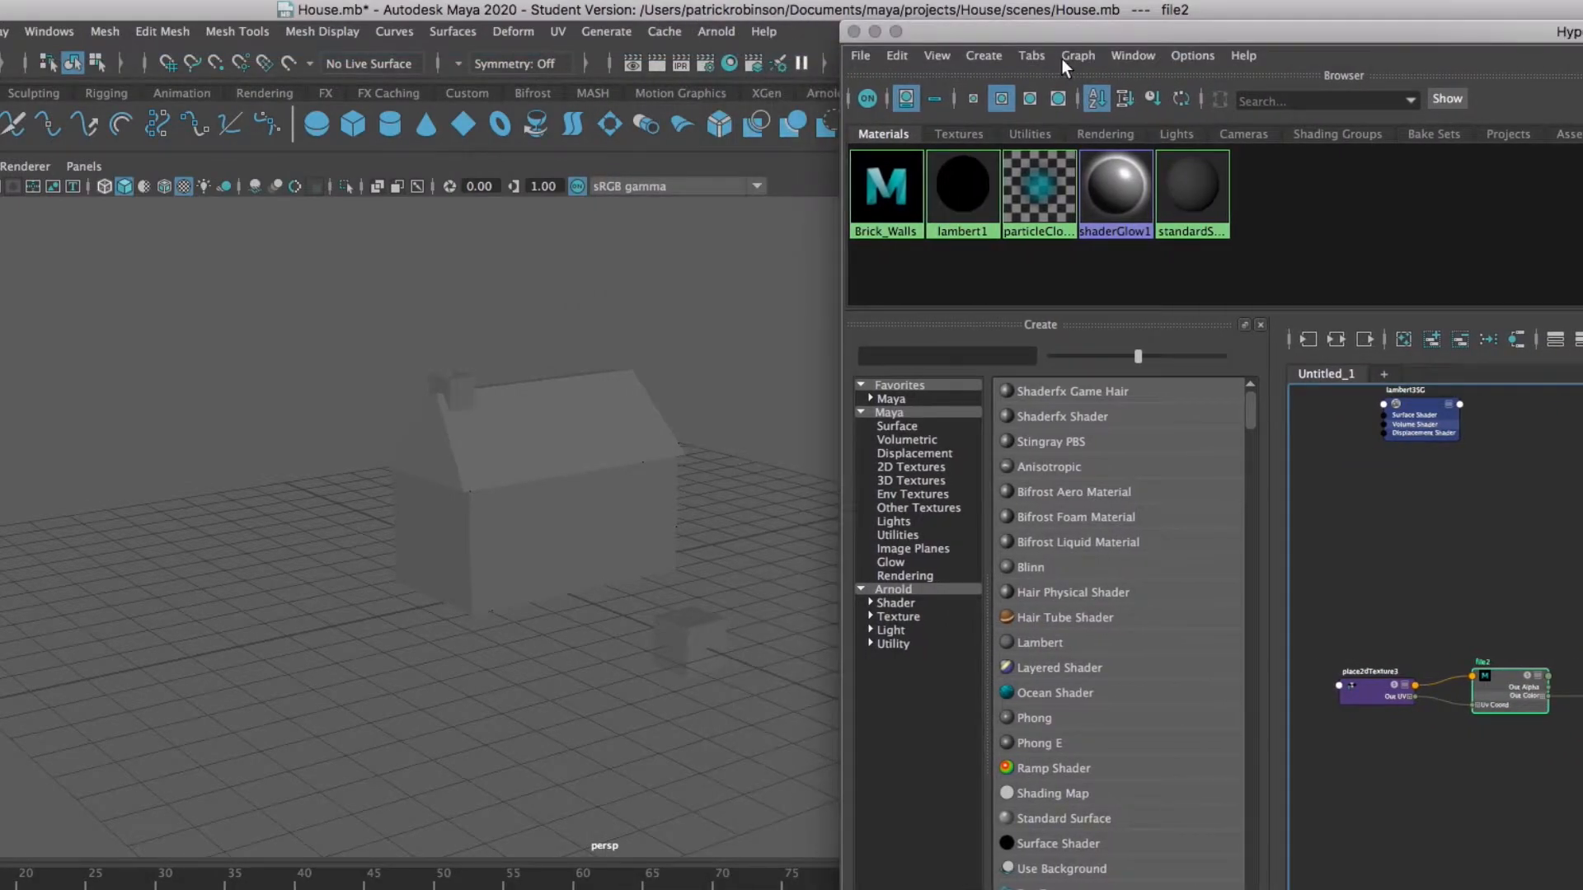
left_click(854, 33)
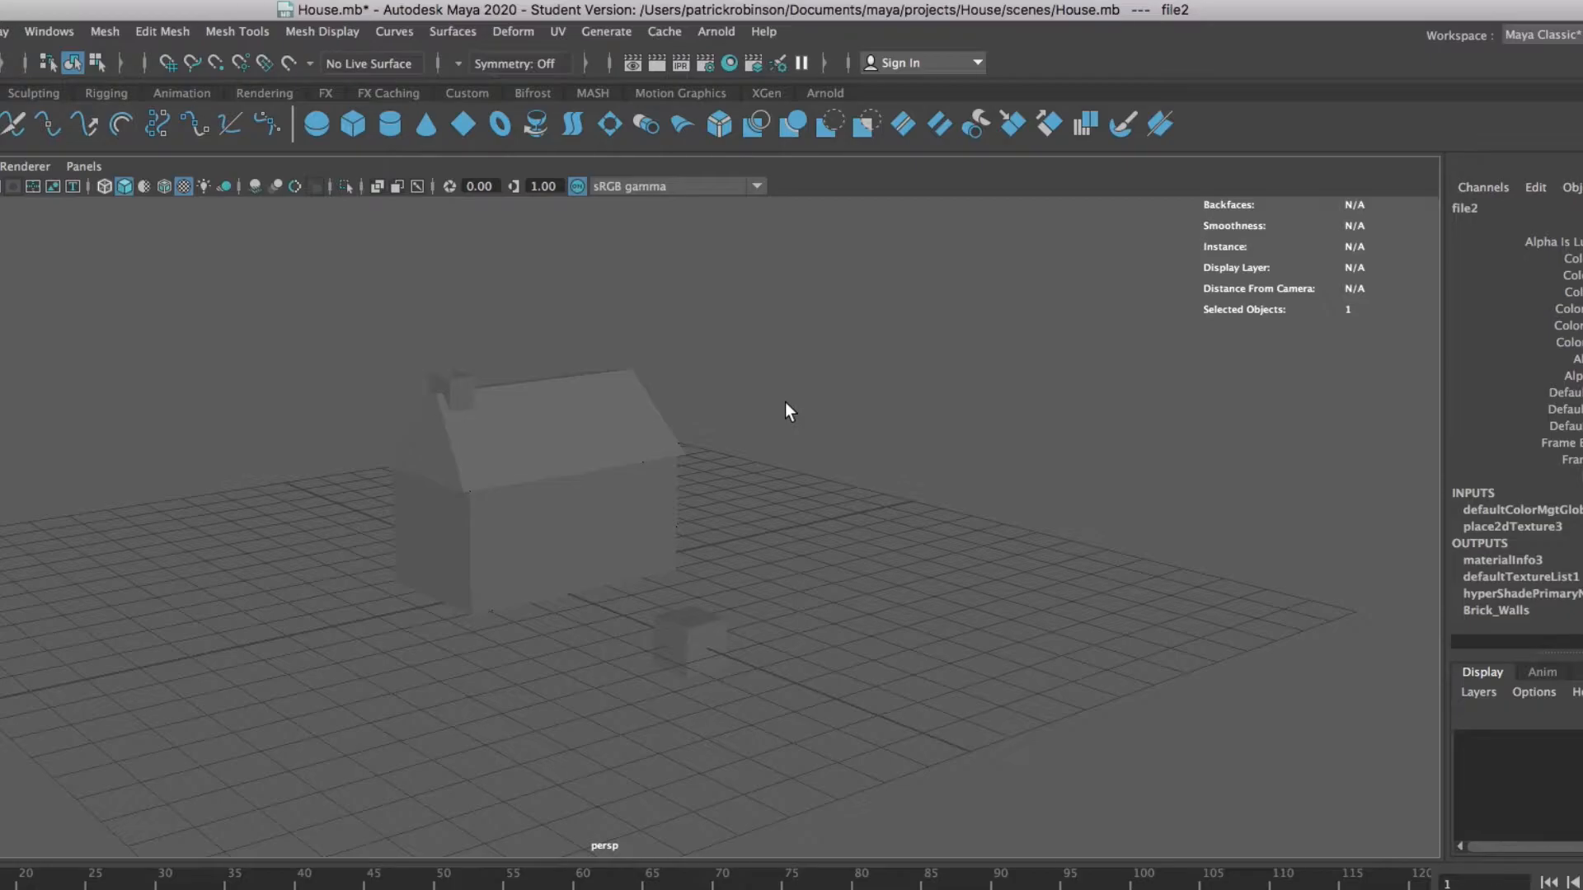
key("6")
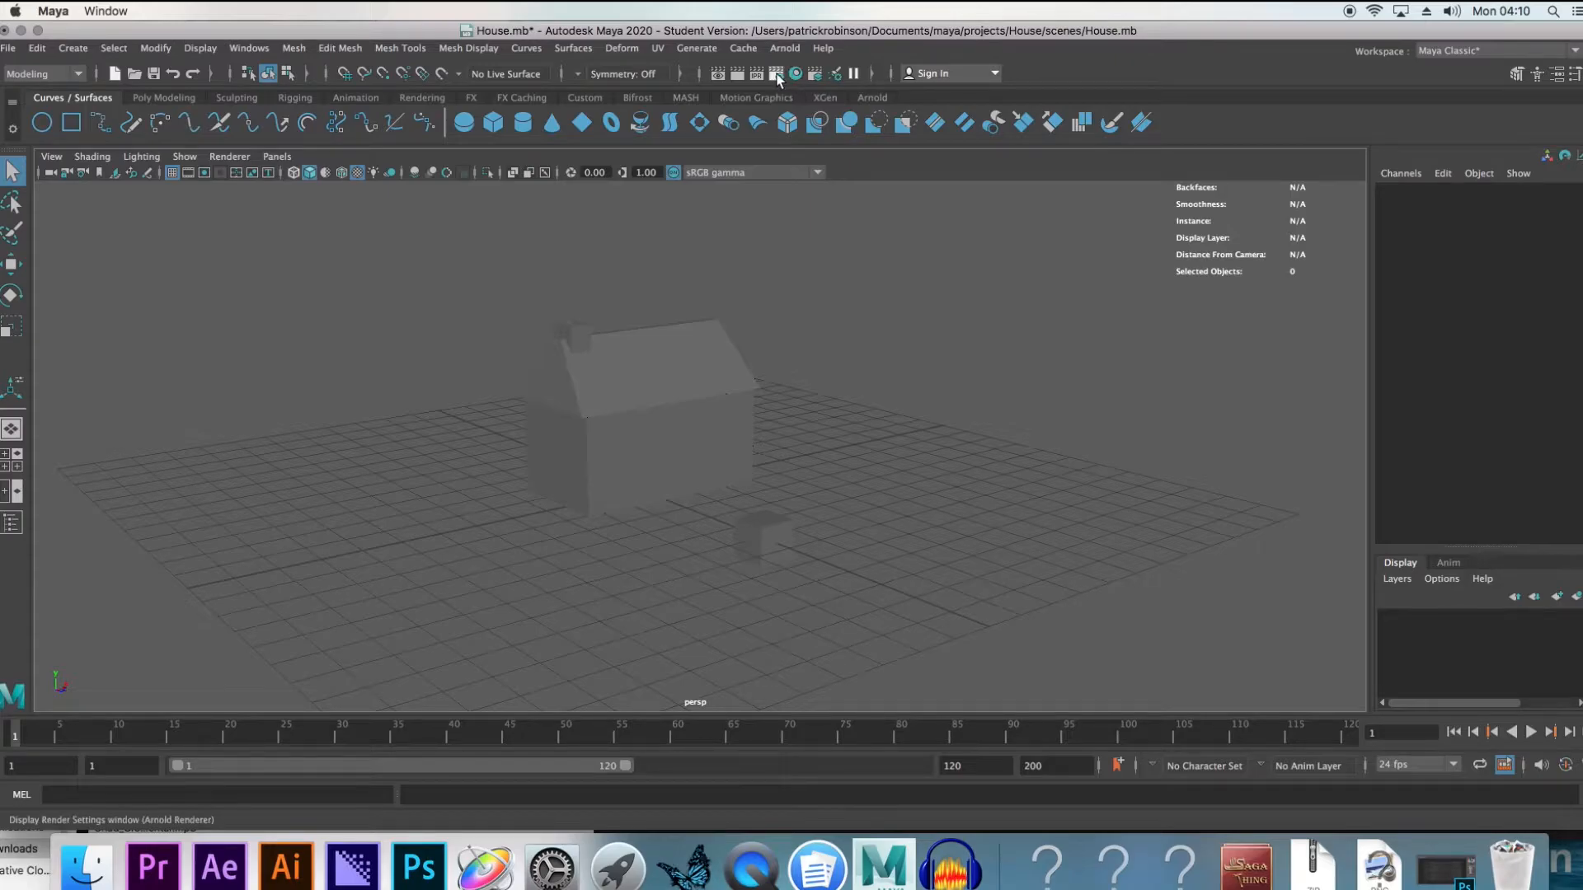
Reopen the Hypershade, assign the Brick_Walls material to the small cube and the house walls, and close it
left_click(795, 74)
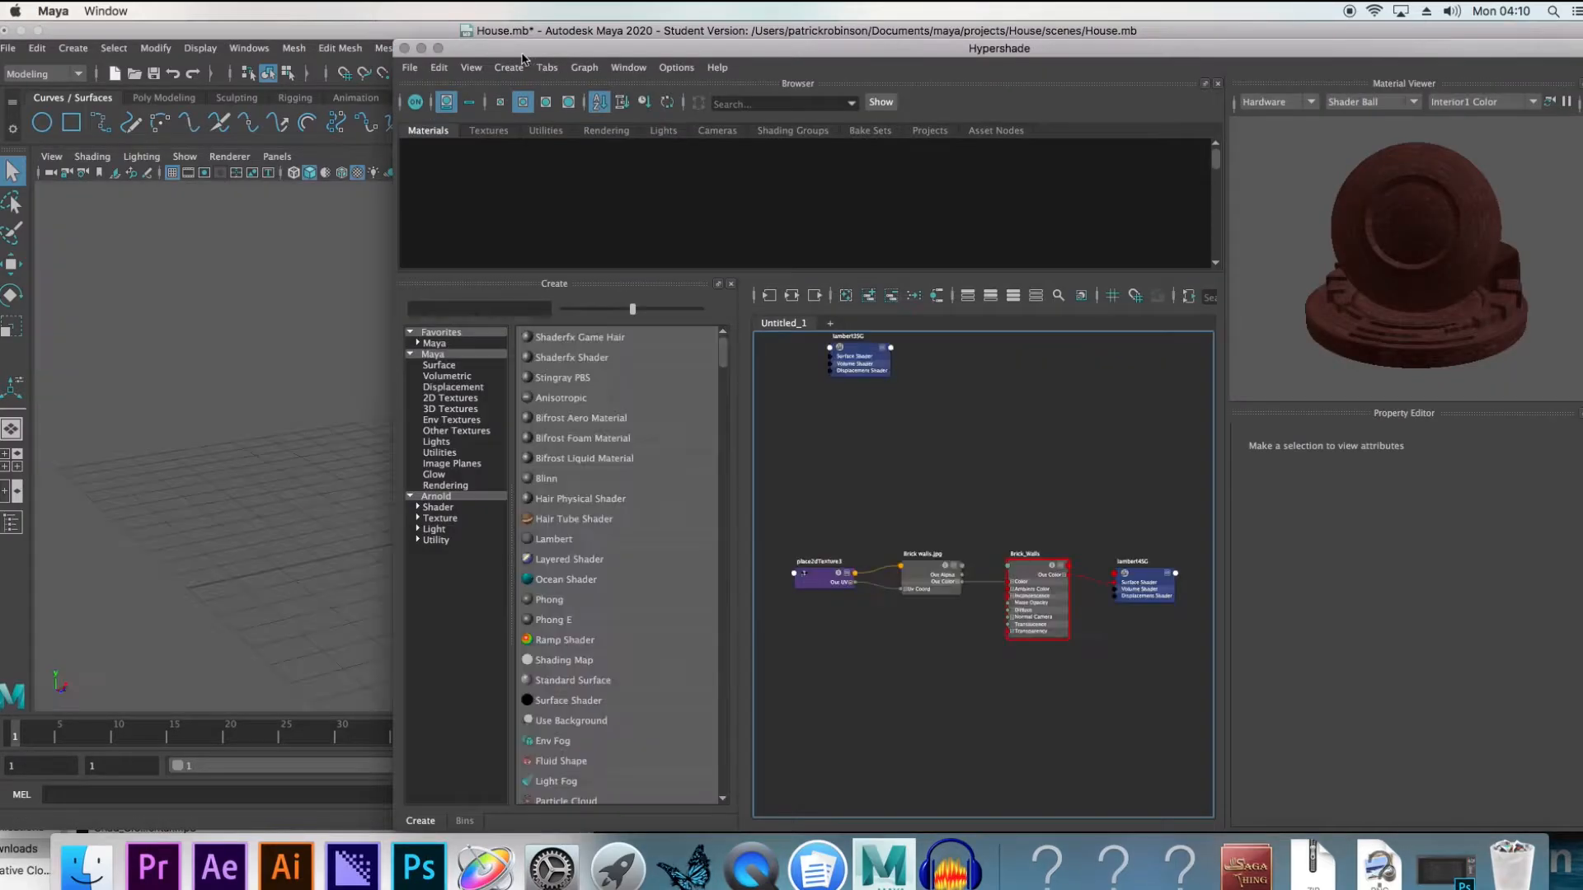
left_click_drag(530, 60, 1087, 98)
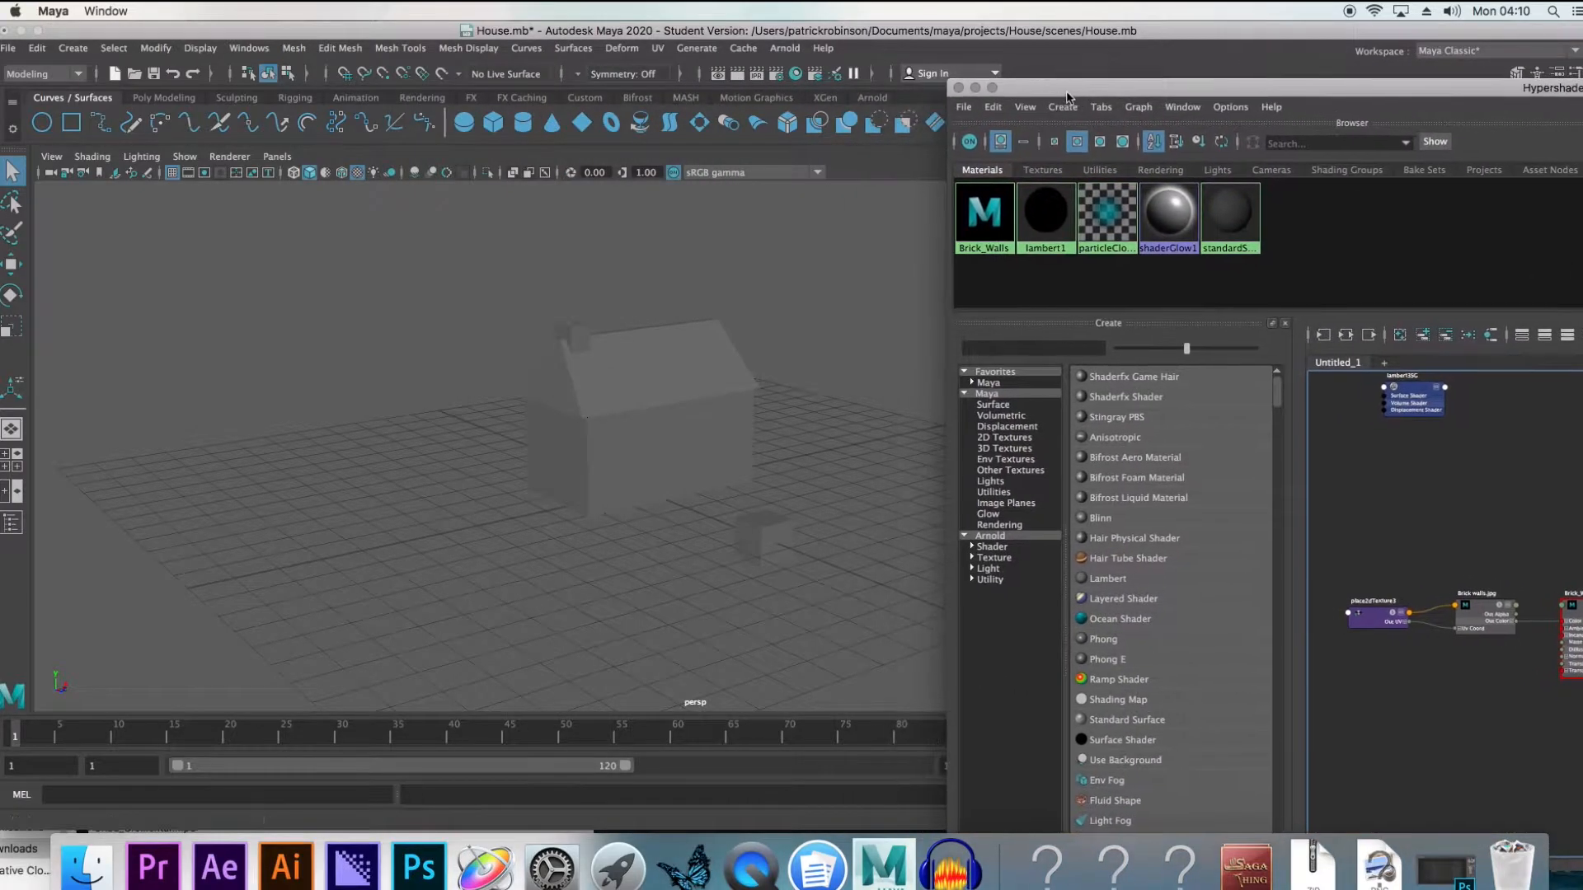
left_click(988, 212)
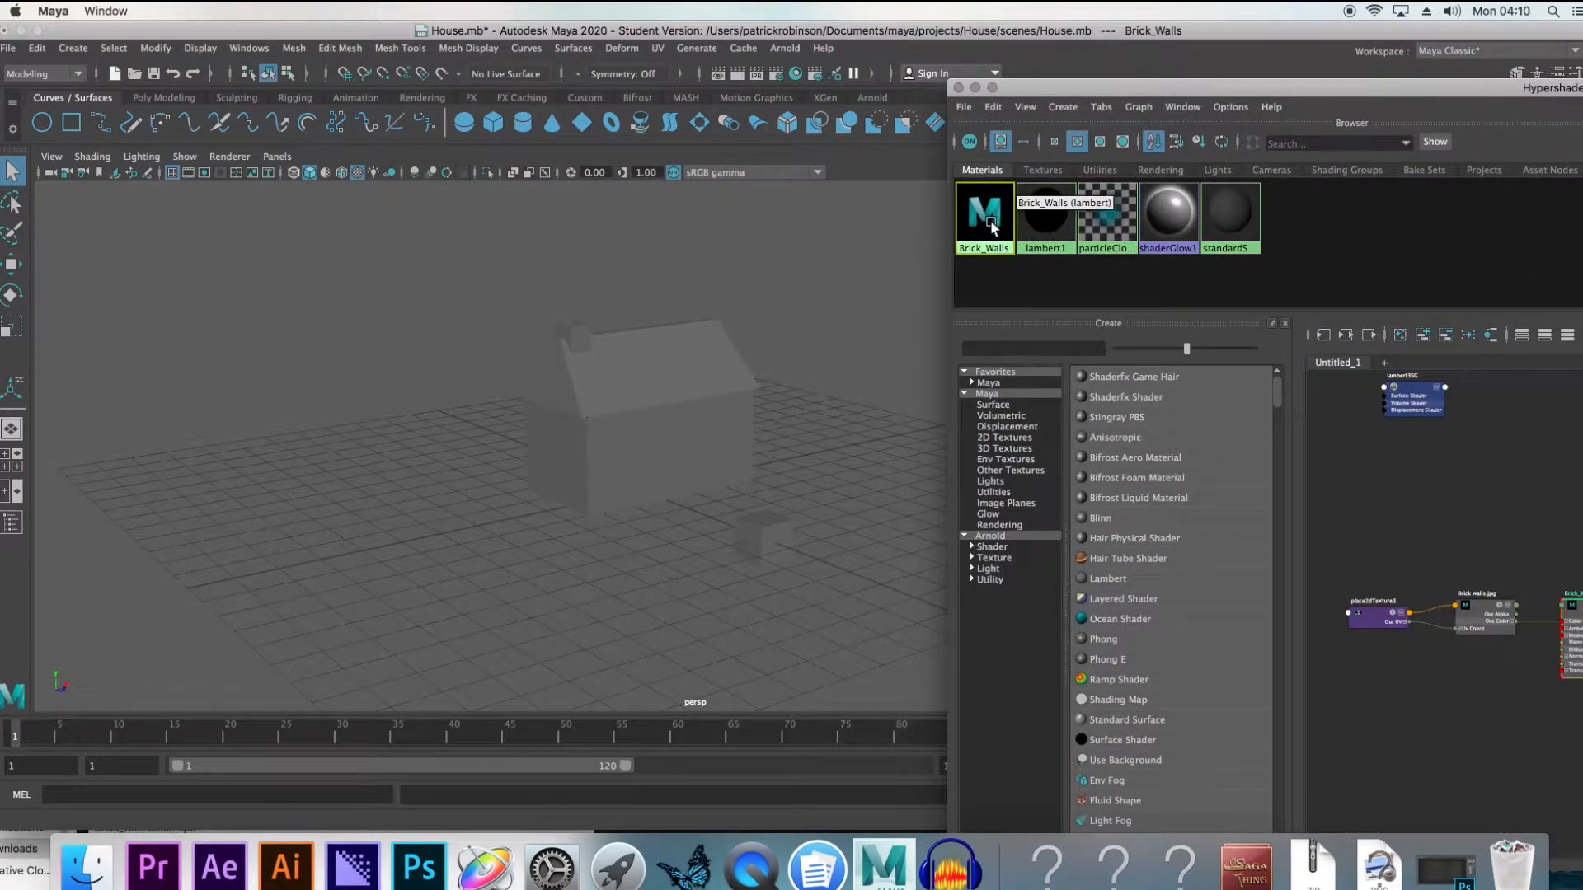
middle_click_drag(990, 212, 758, 537)
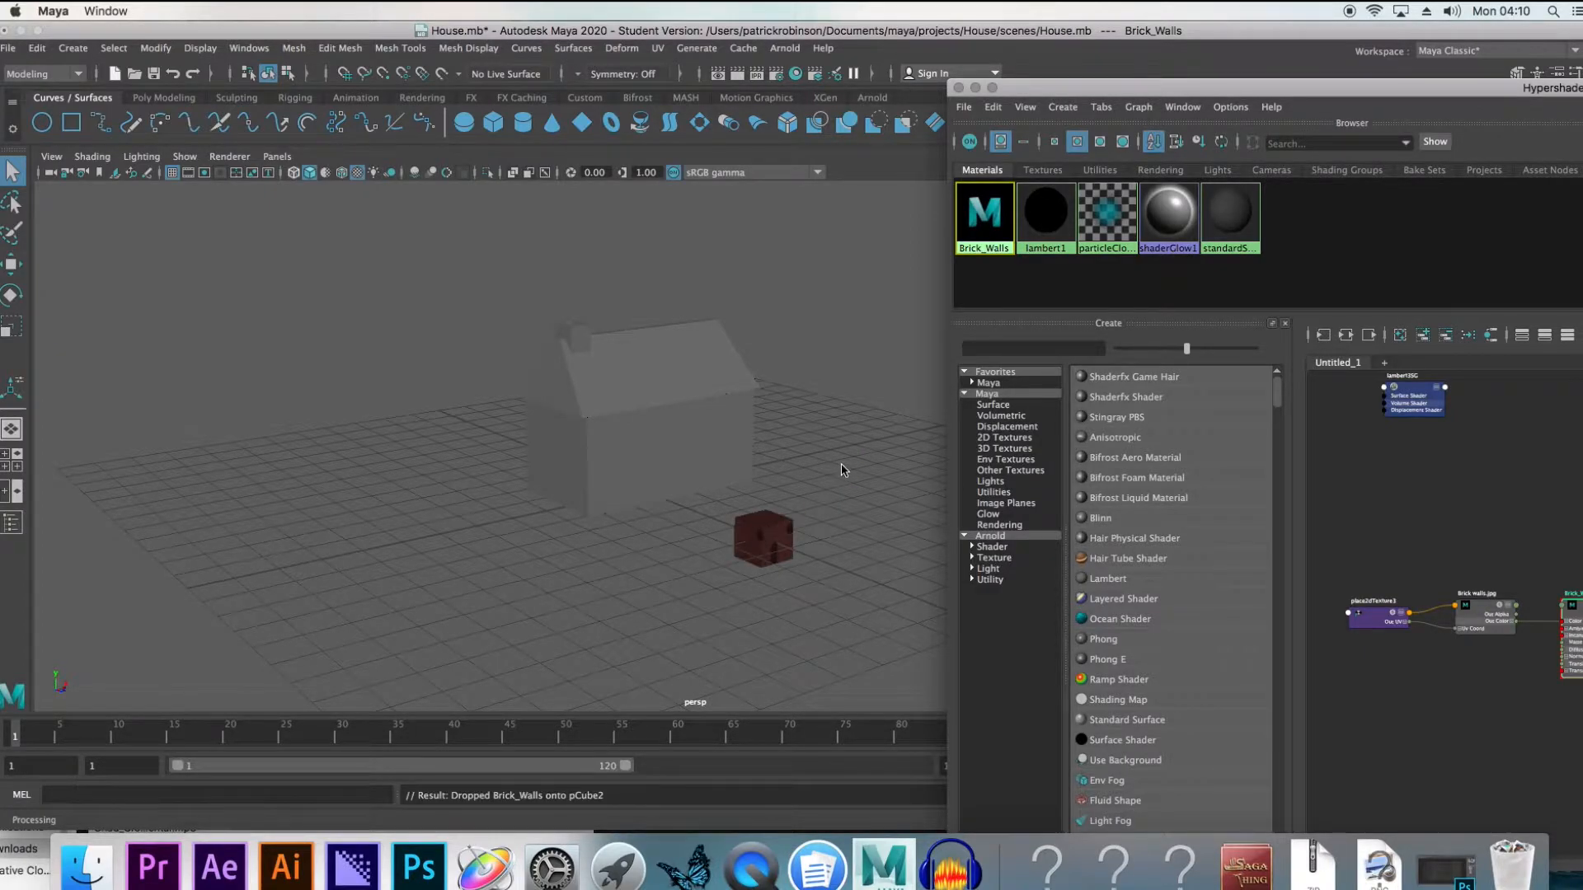
middle_click_drag(981, 214, 709, 427)
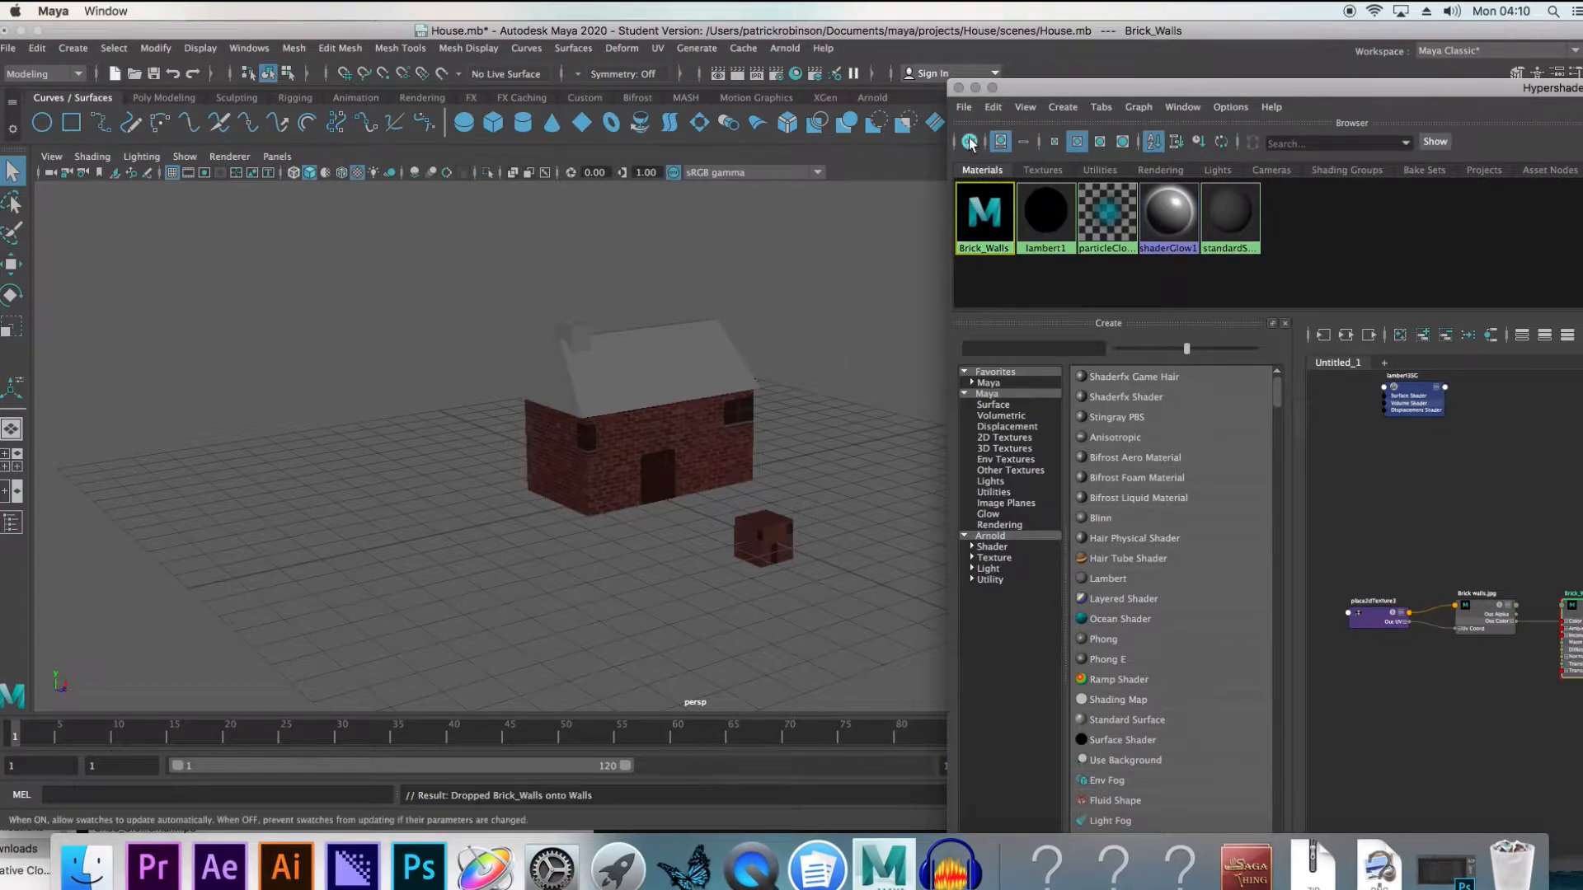
left_click(958, 87)
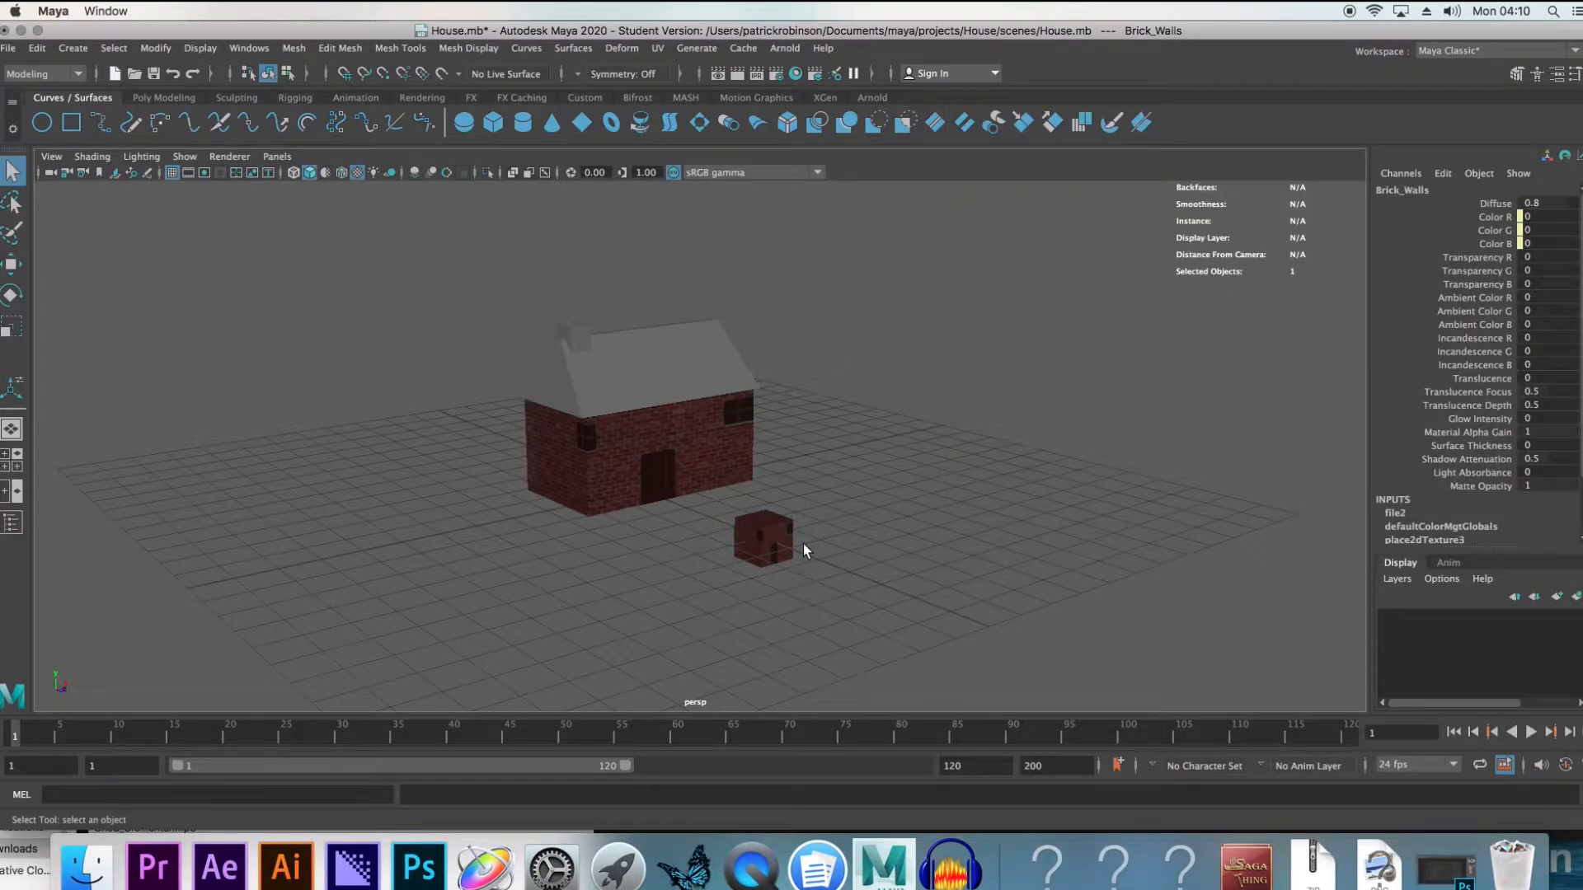
Examine how the brick texture, door and windows are laid out on the house walls and the small cube
scroll(804, 542, "up", 3)
scroll(807, 542, "up", 2)
left_click_drag(813, 540, 750, 509, "alt")
scroll(837, 488, "up", 2)
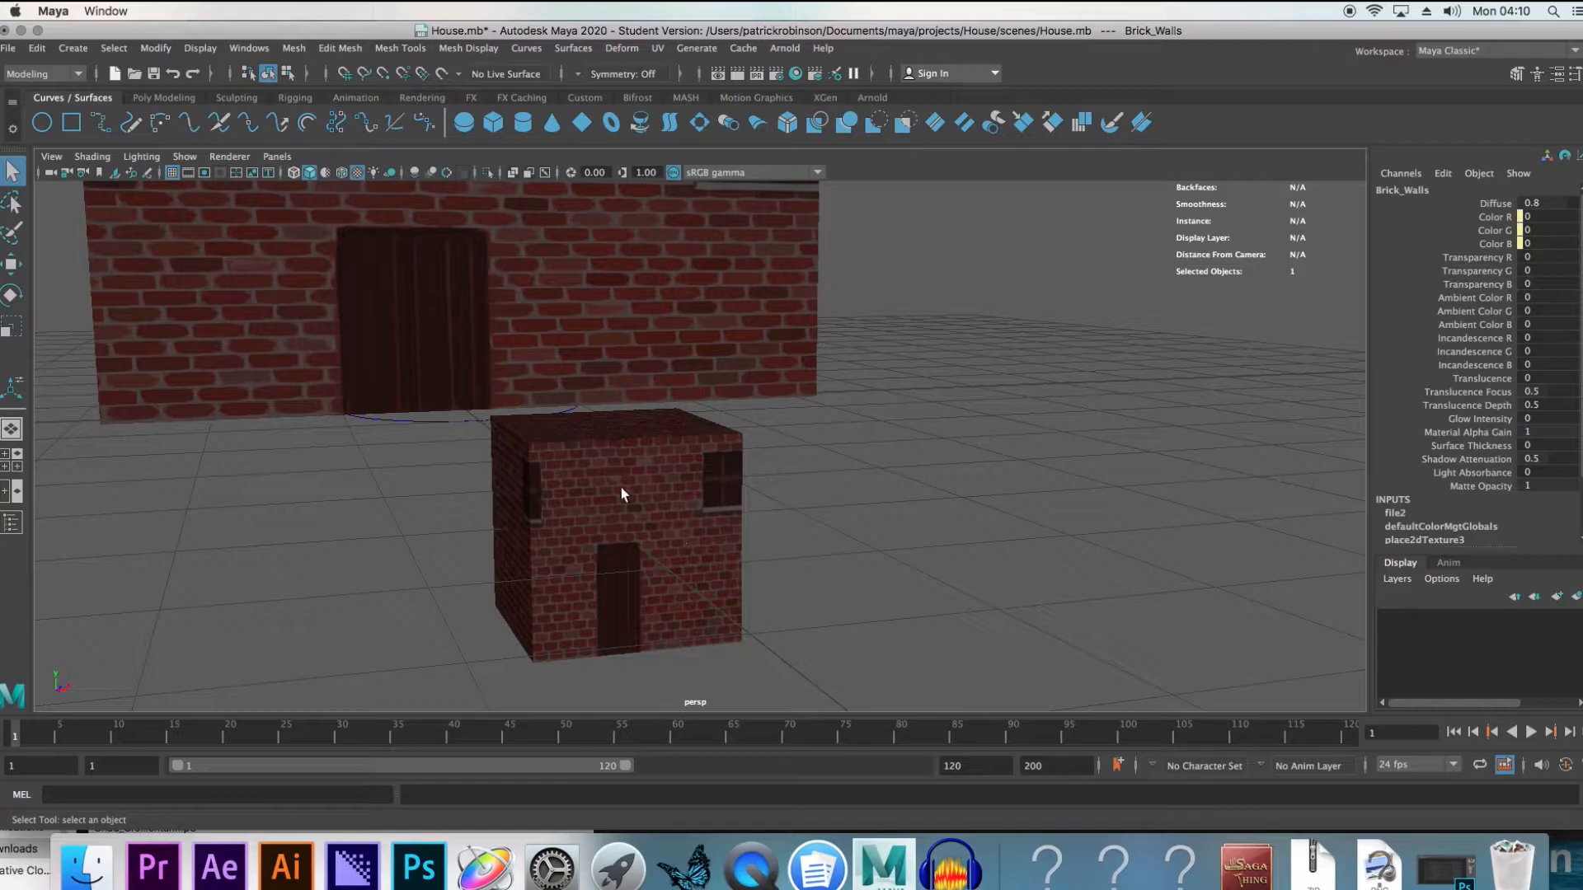
right_click_drag(555, 449, 671, 552, "alt")
left_click_drag(671, 552, 598, 477, "alt")
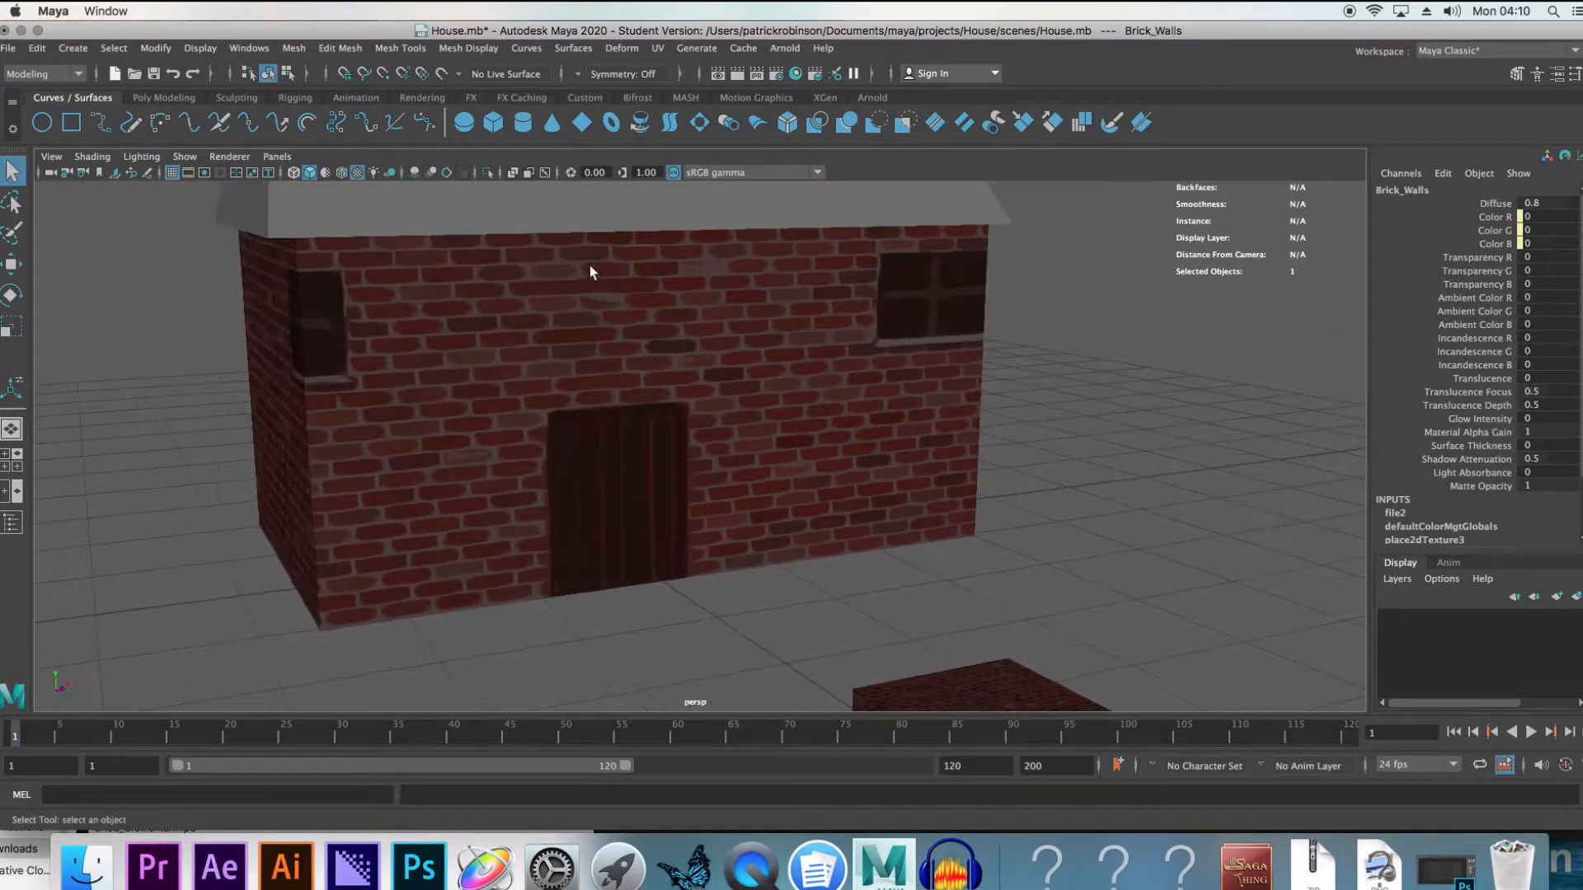
left_click_drag(445, 489, 559, 479, "alt")
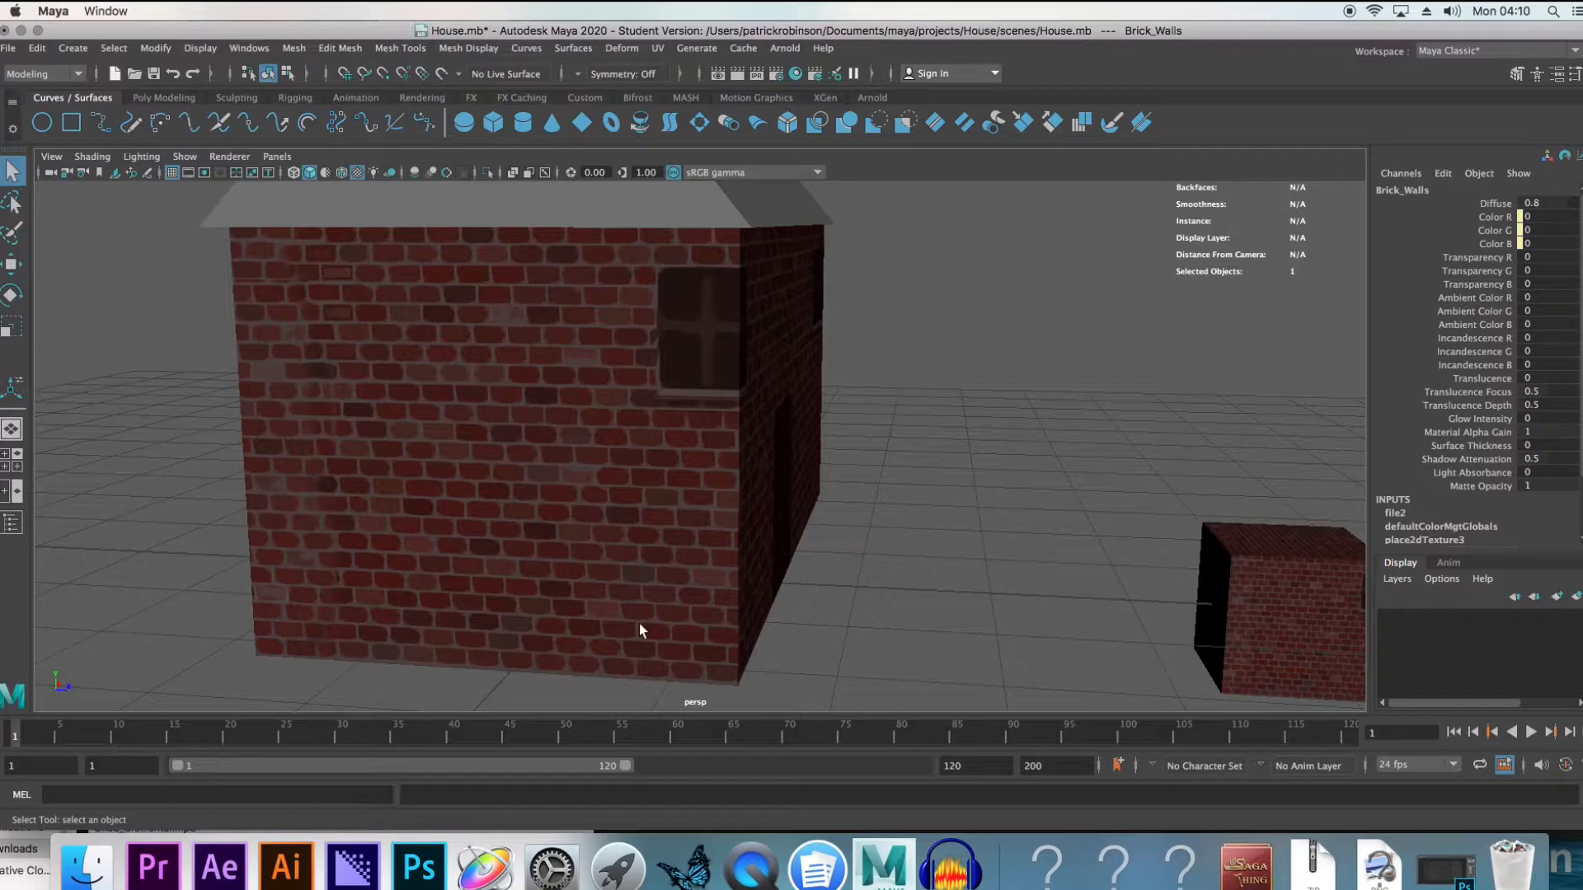
left_click_drag(640, 623, 701, 518, "alt")
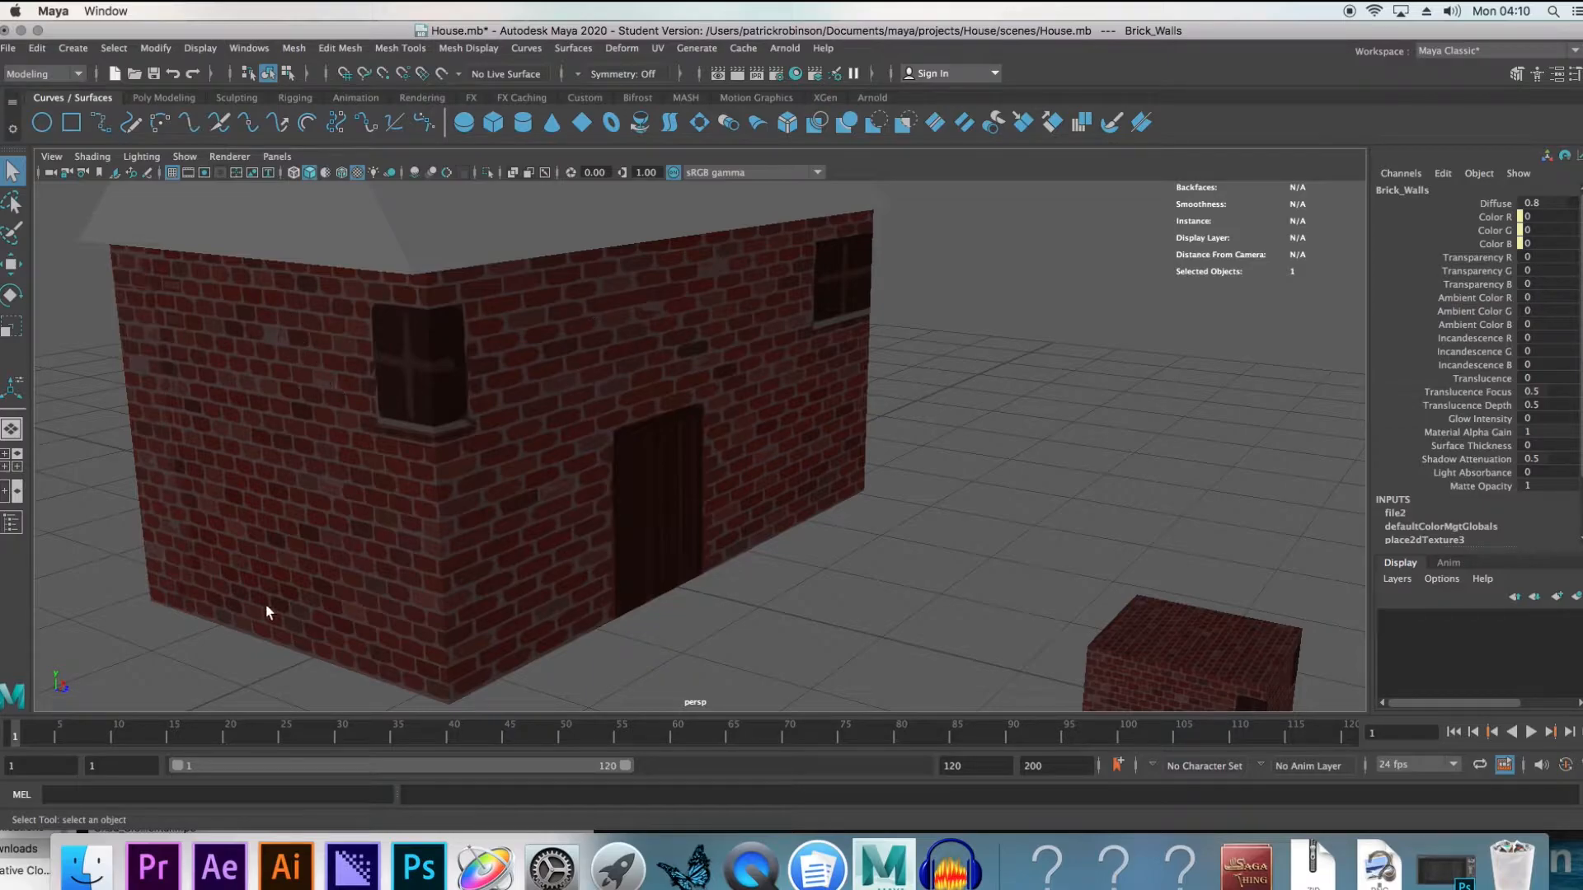
left_click_drag(507, 408, 674, 408, "alt")
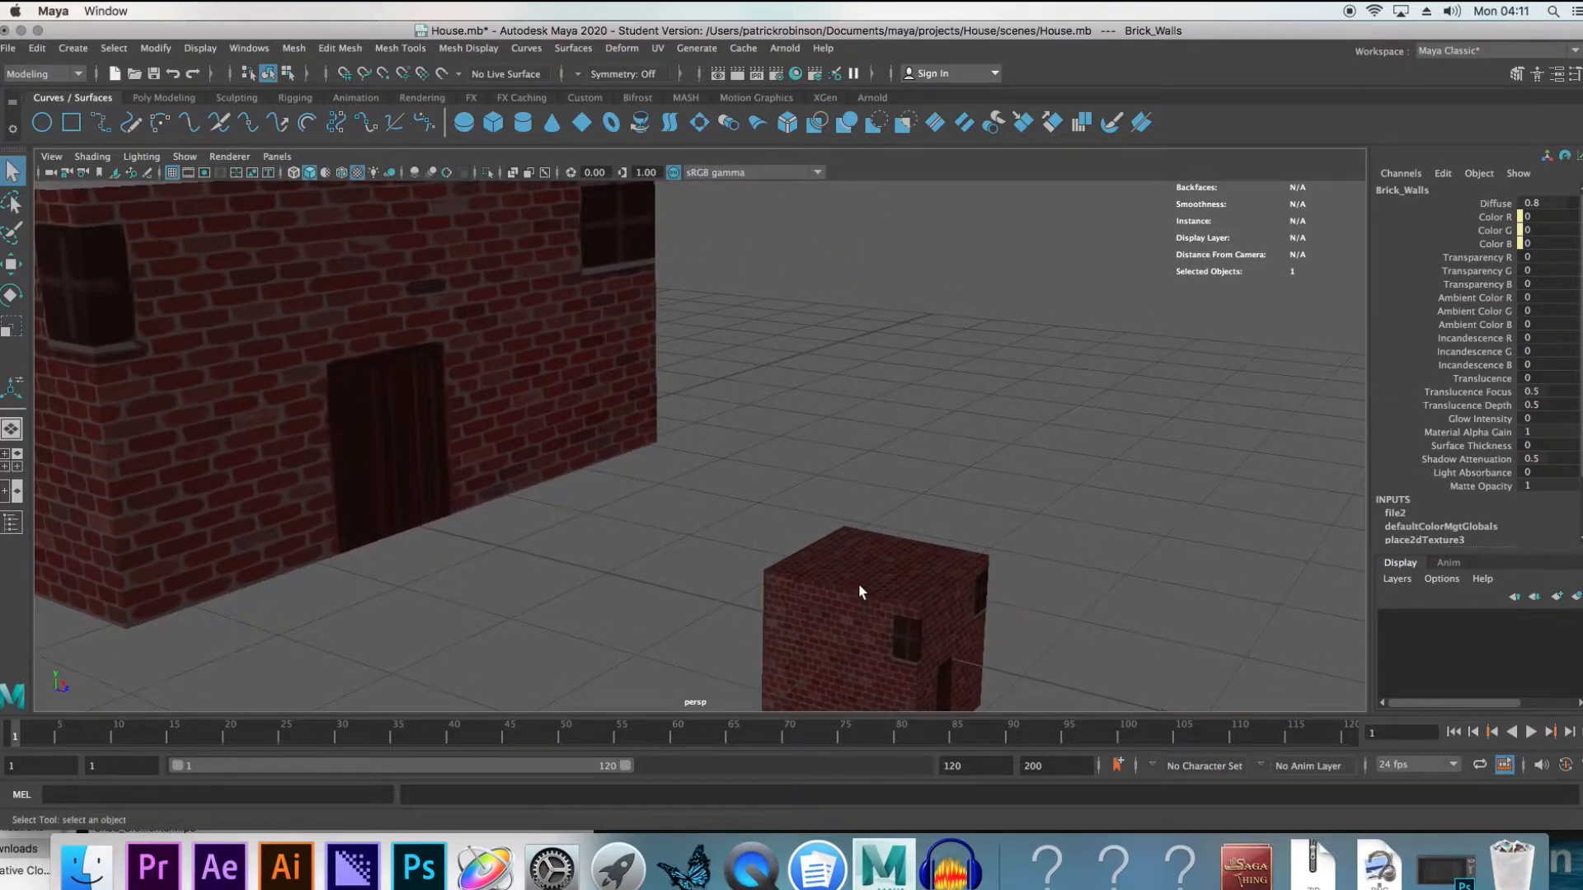
left_click_drag(808, 575, 760, 534, "alt")
left_click_drag(772, 442, 834, 580, "alt")
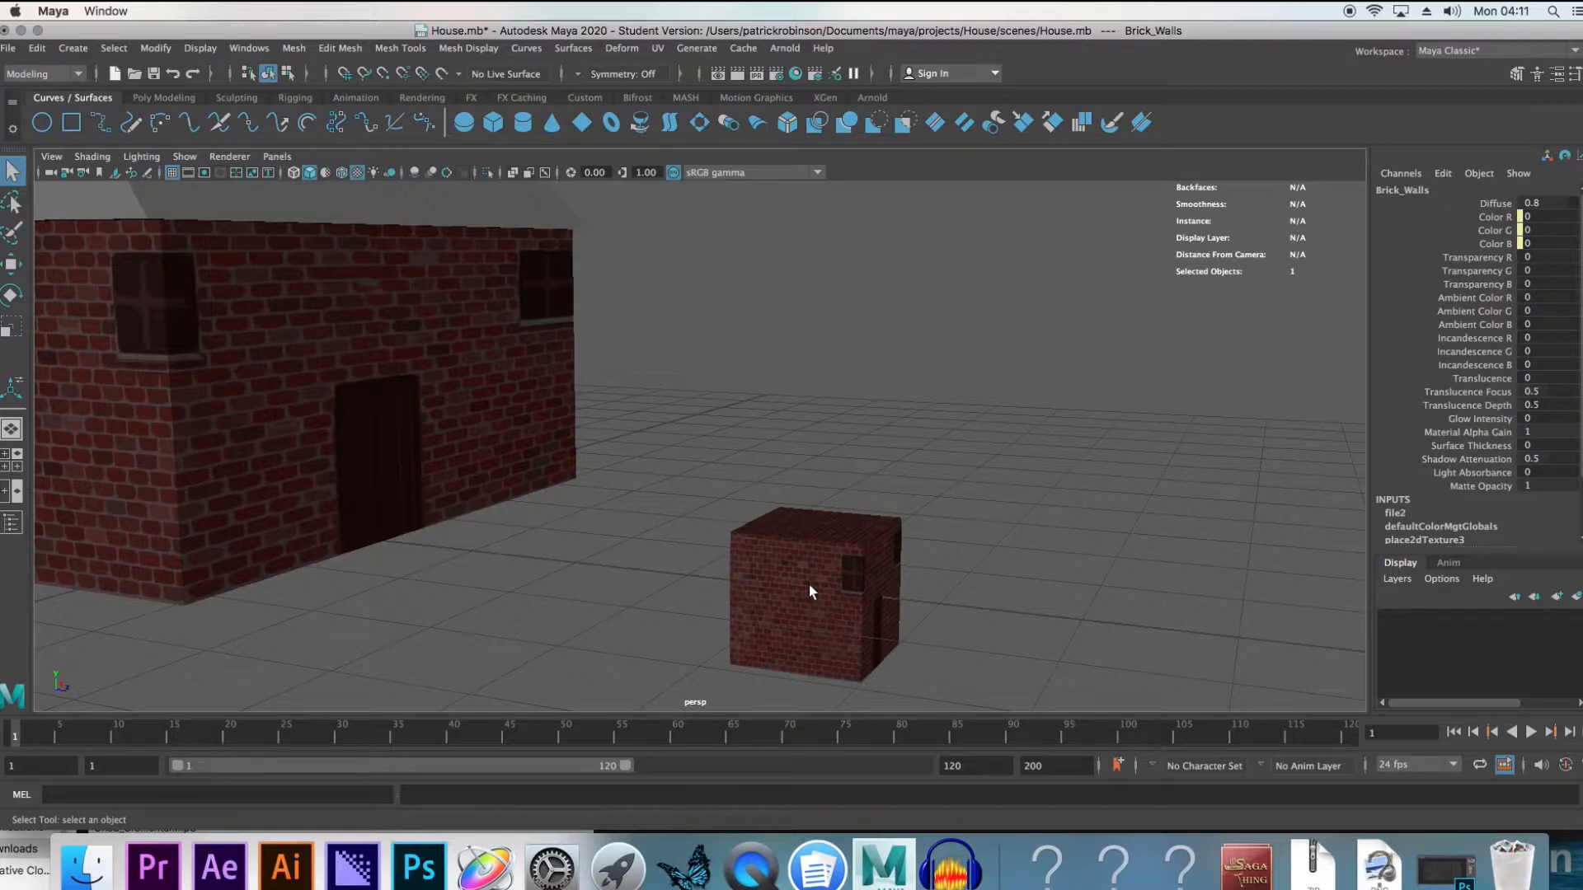
Select the small cube, switch the menu set to Rigging for comparison, and return it to Modeling
left_click(810, 587)
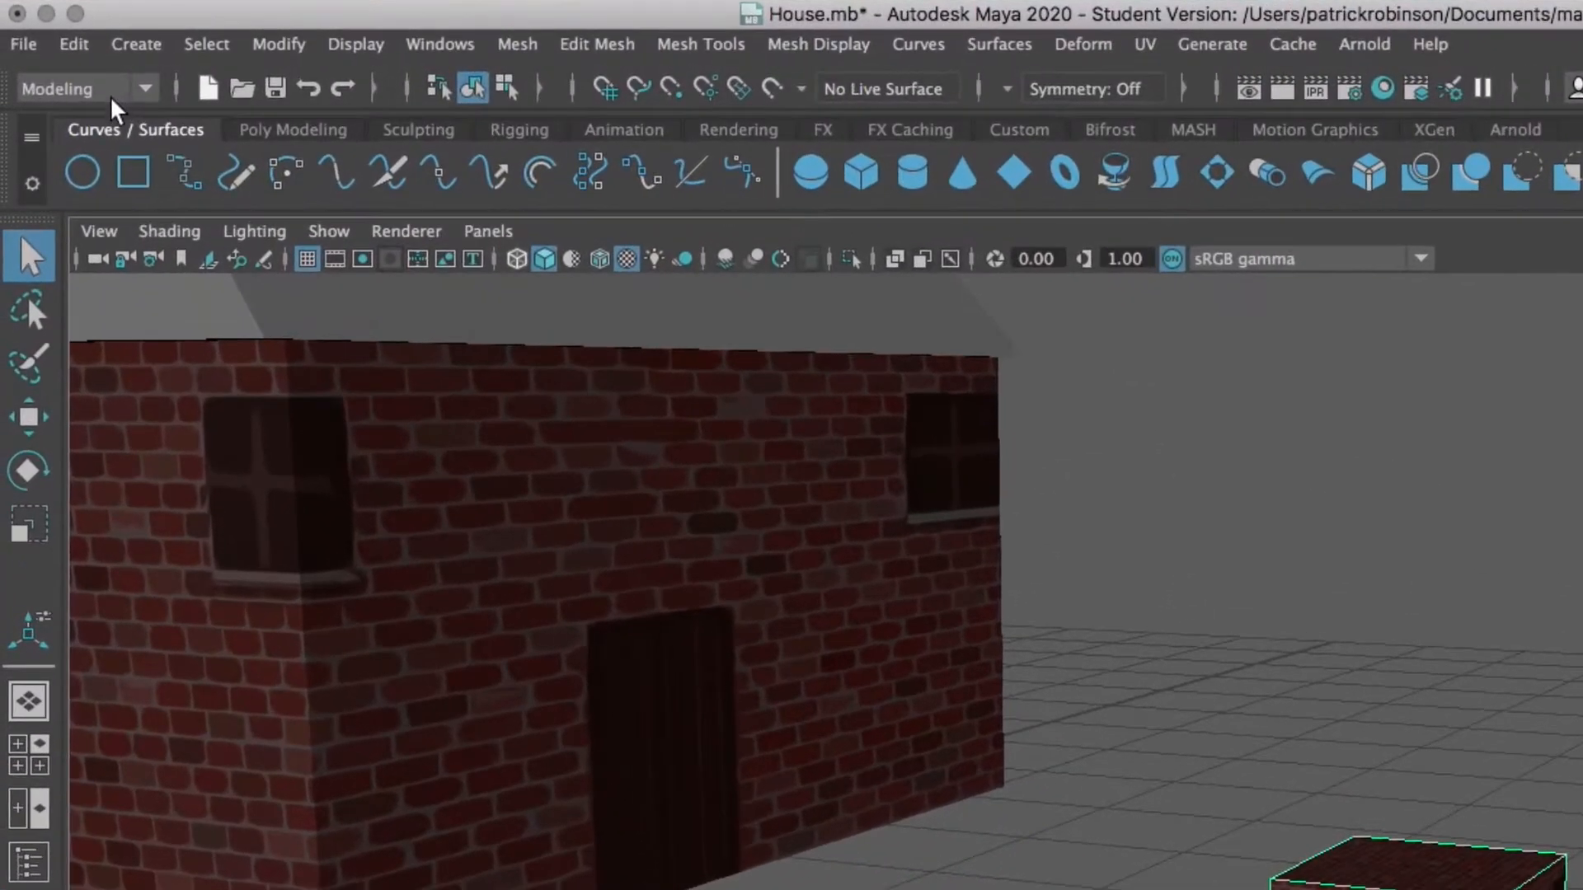
left_click(87, 79)
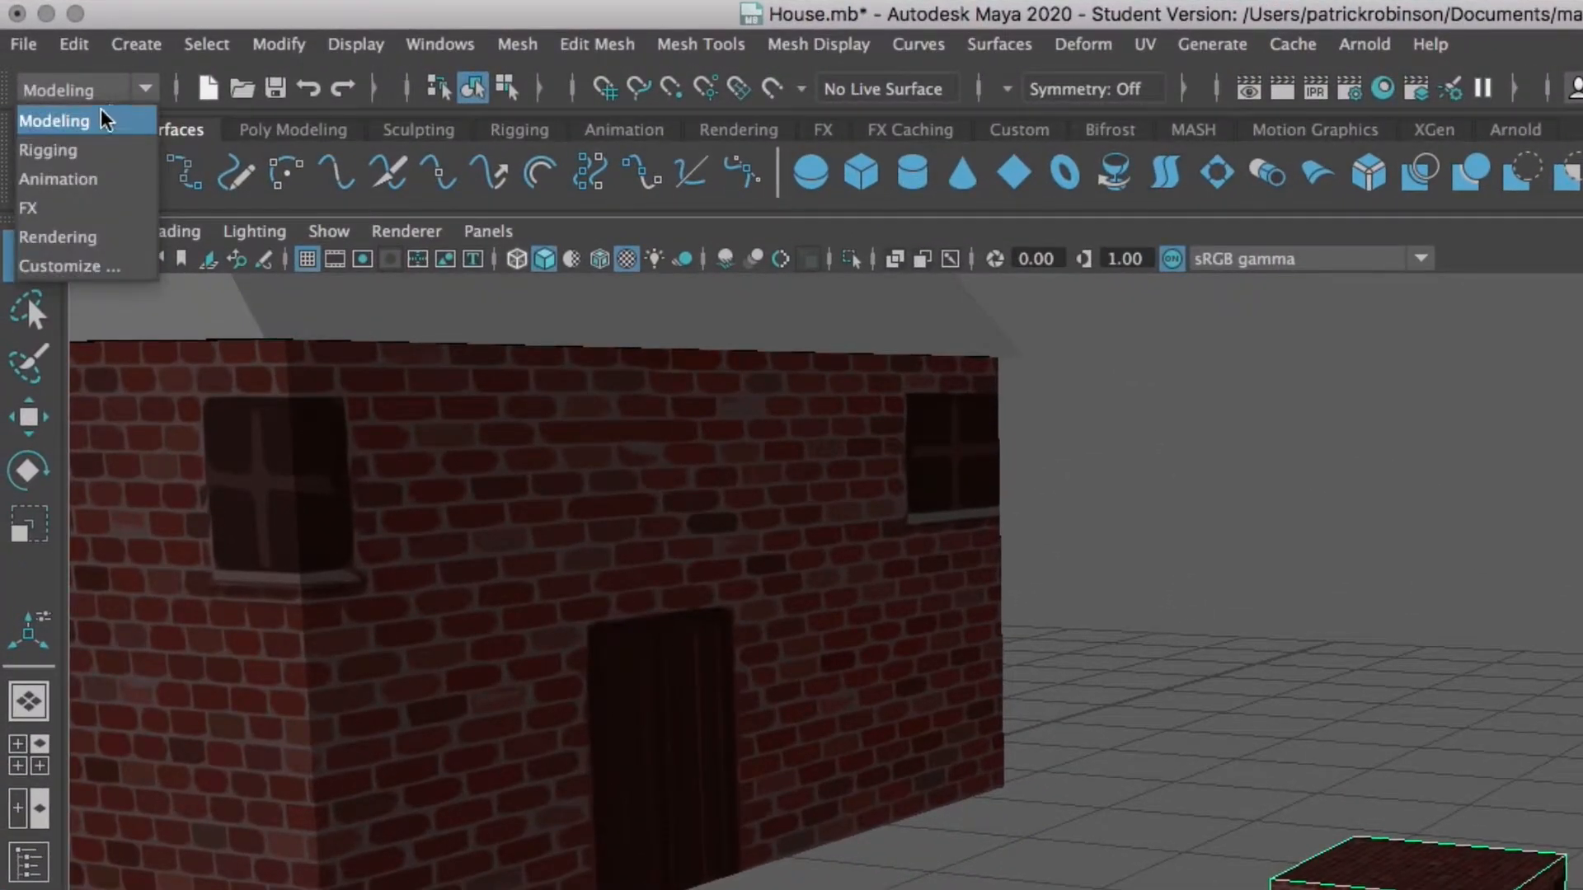
left_click(92, 158)
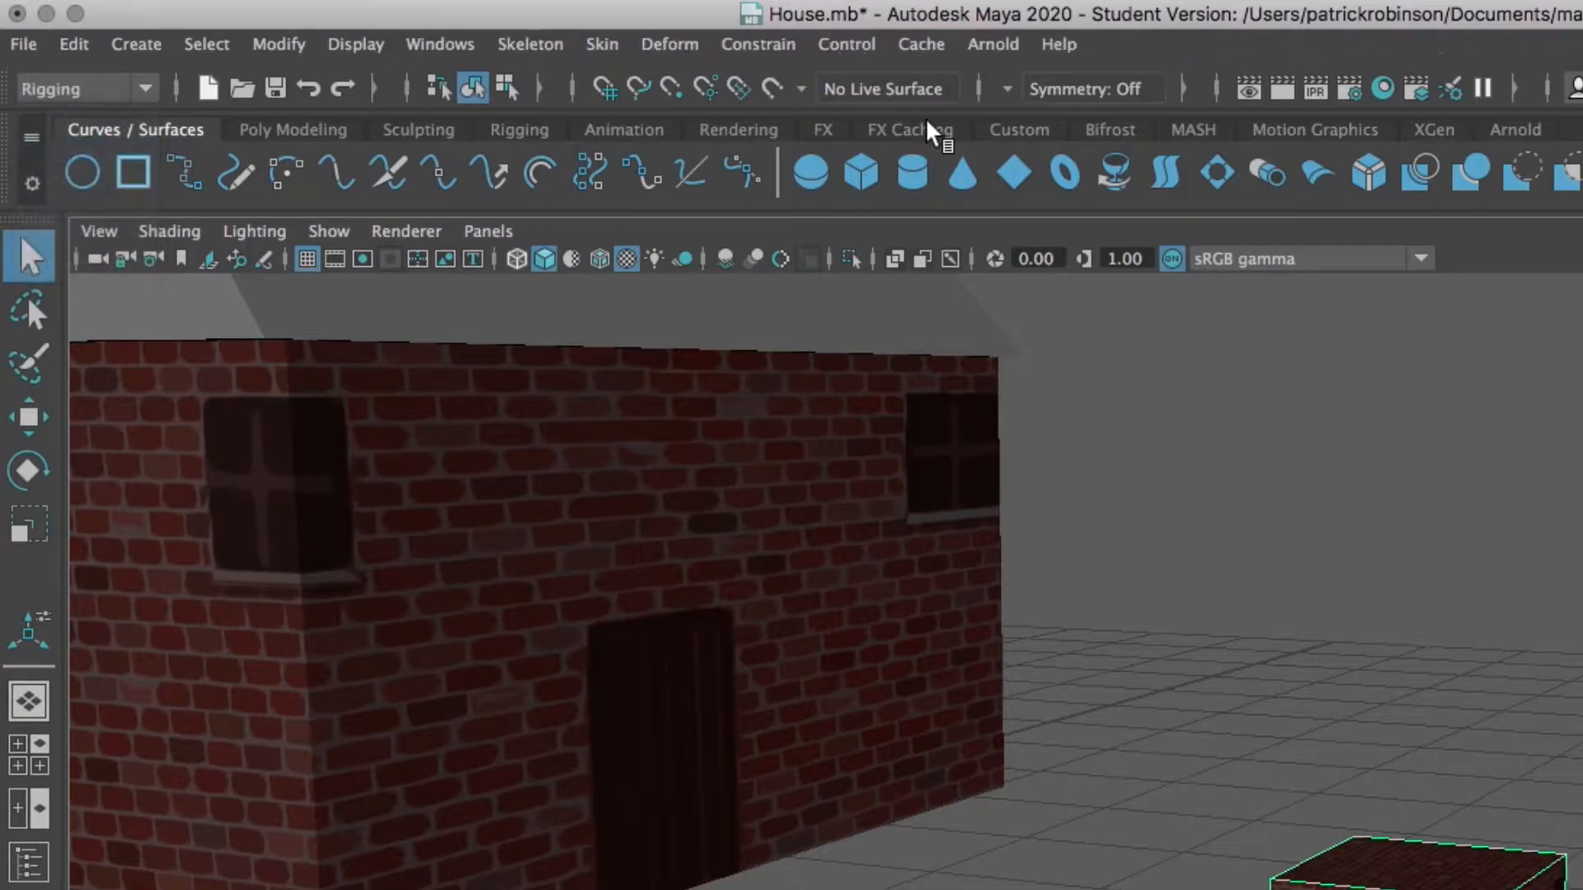
left_click(105, 92)
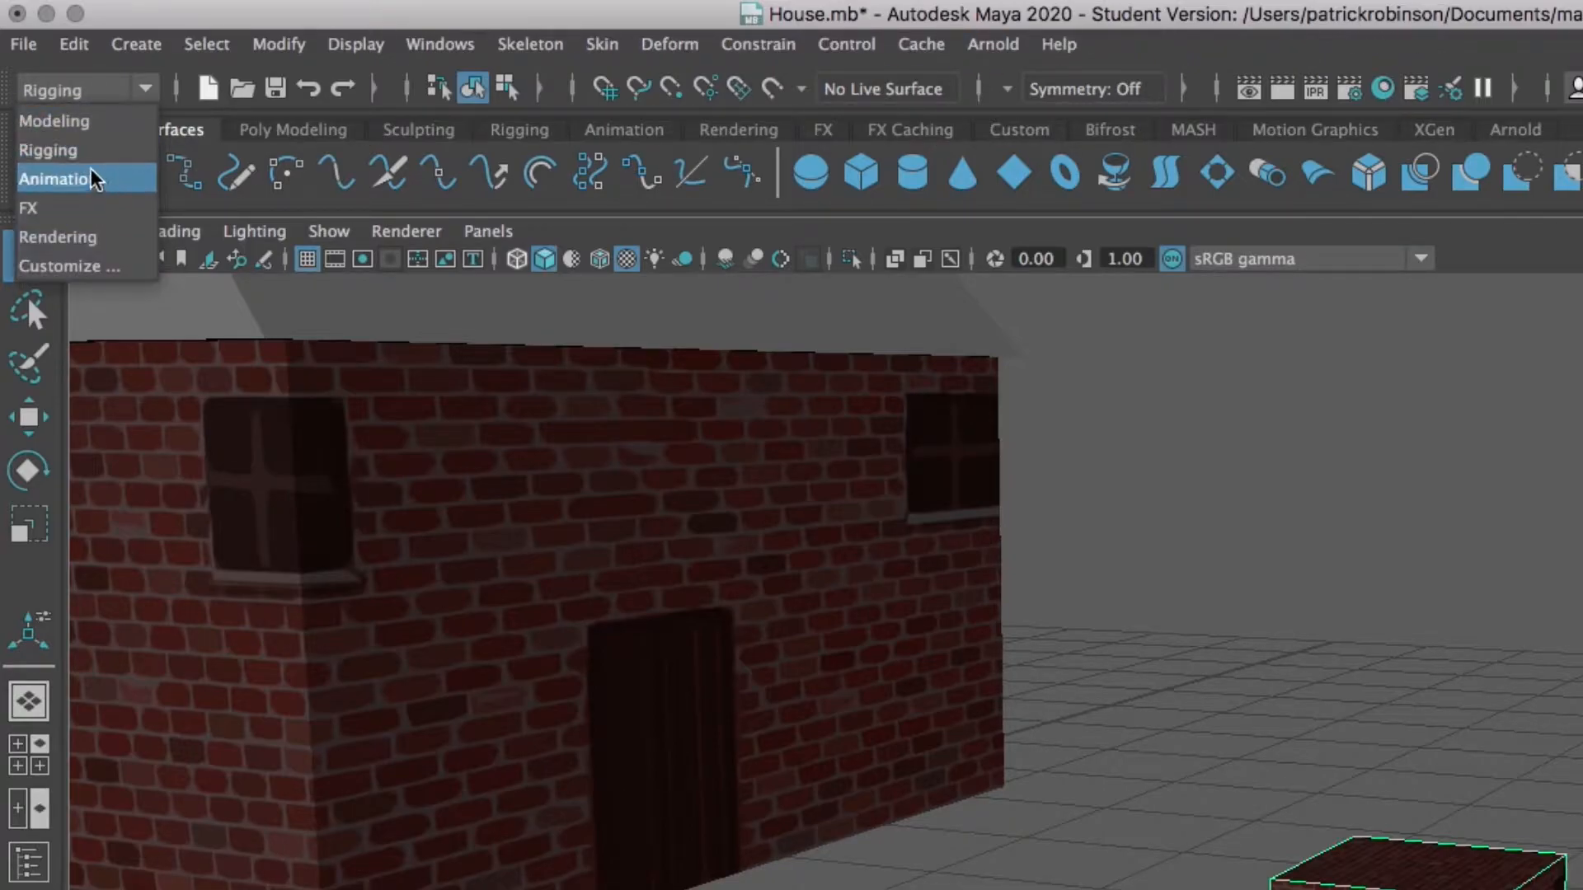
left_click(54, 121)
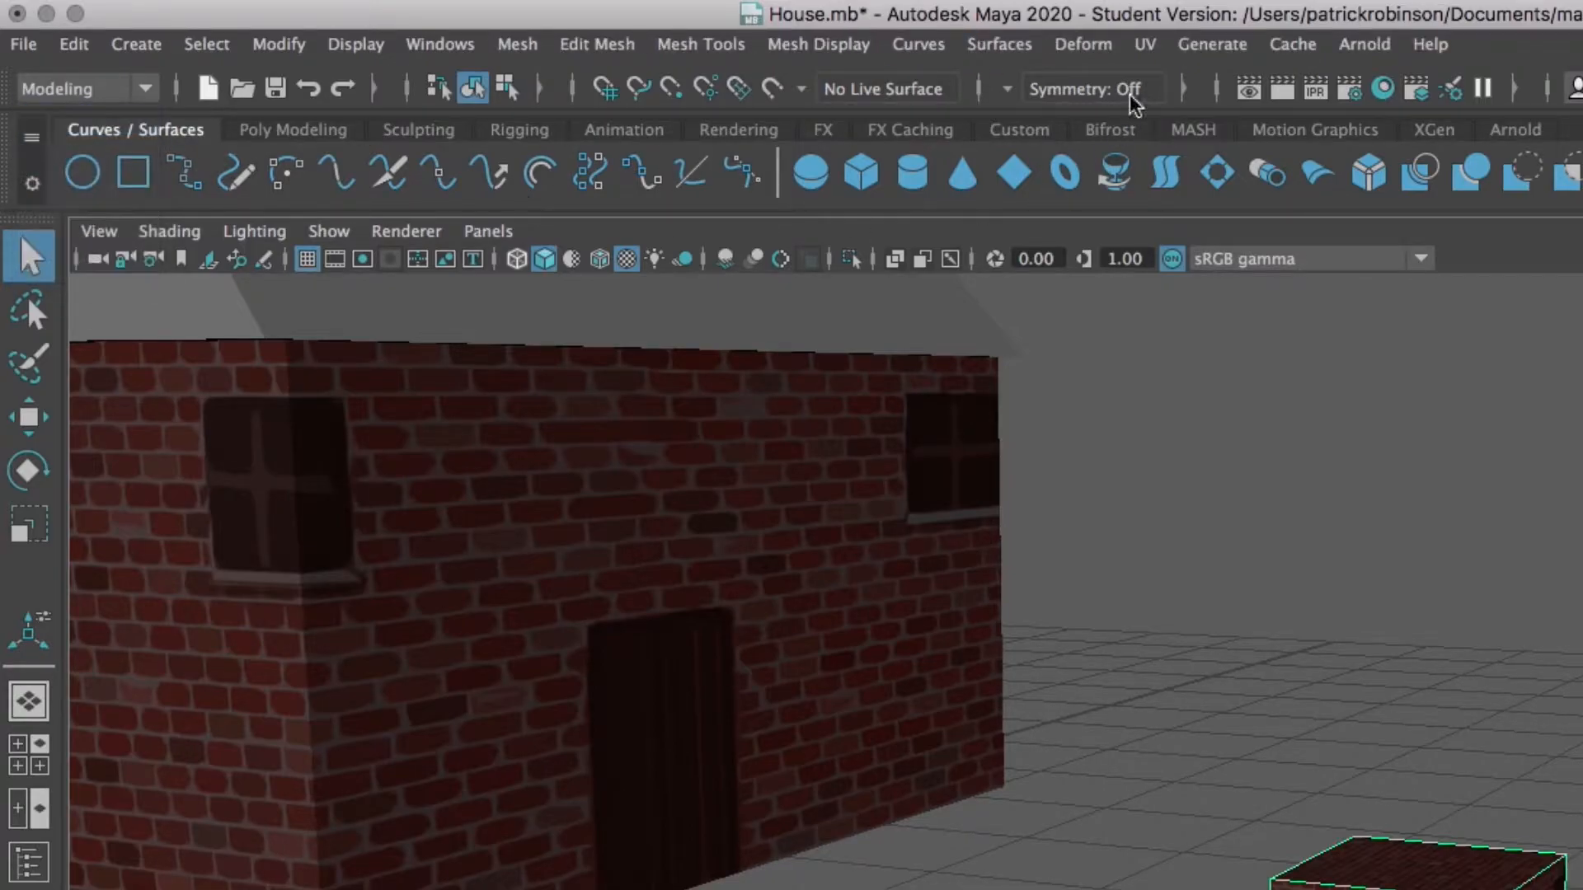
Open the UV Editor beside the small cube and close the UV Toolkit
left_click(1148, 46)
left_click(1193, 92)
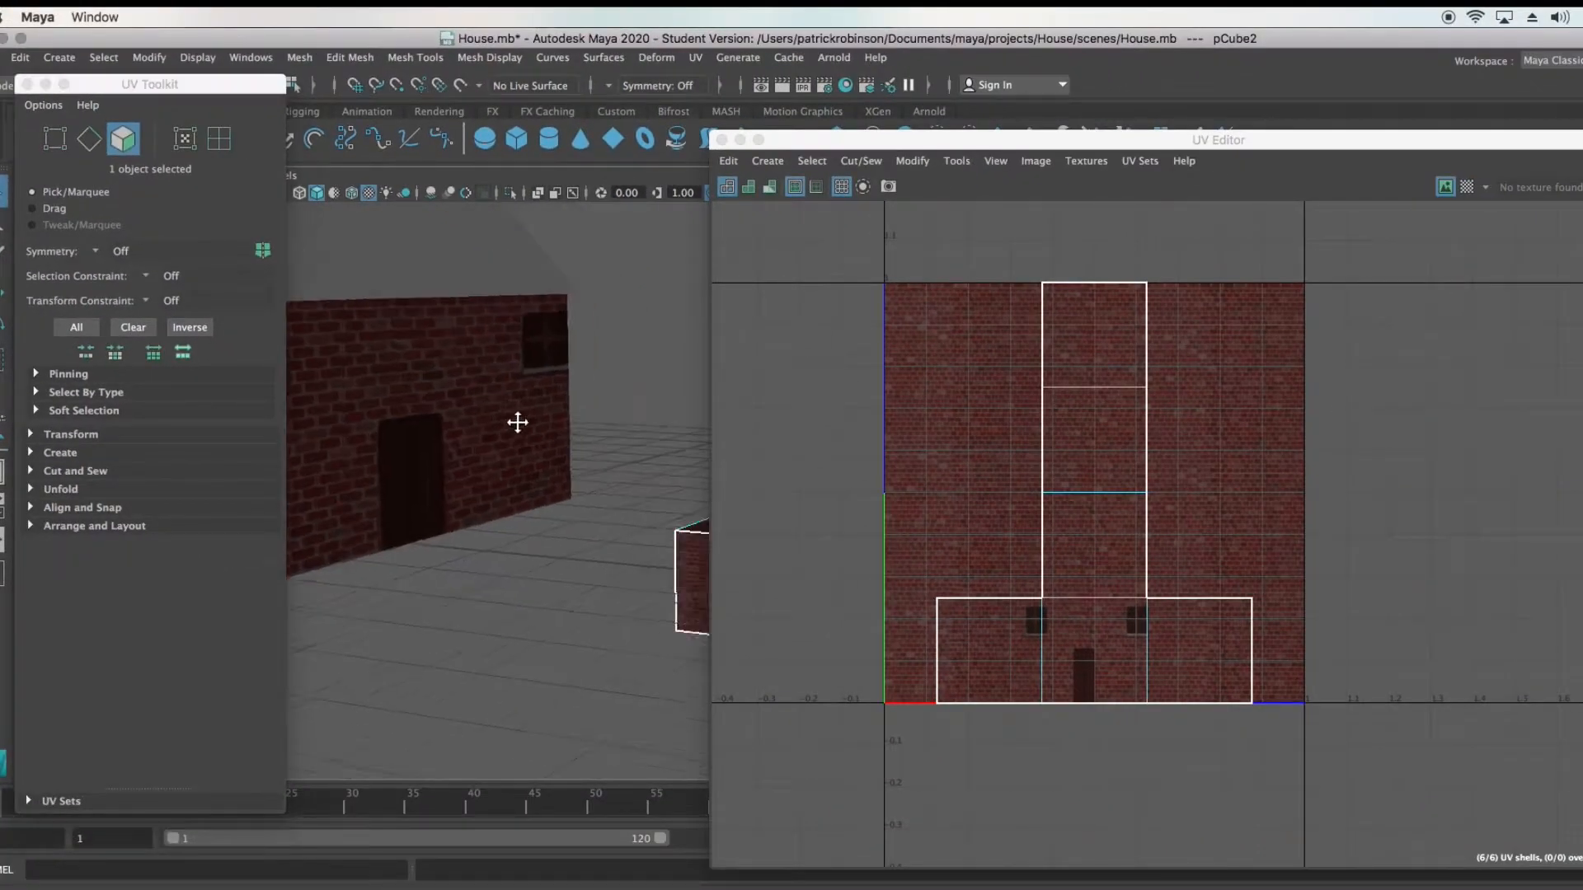
middle_click_drag(518, 422, 363, 367, "alt")
scroll(307, 289, "up", 2)
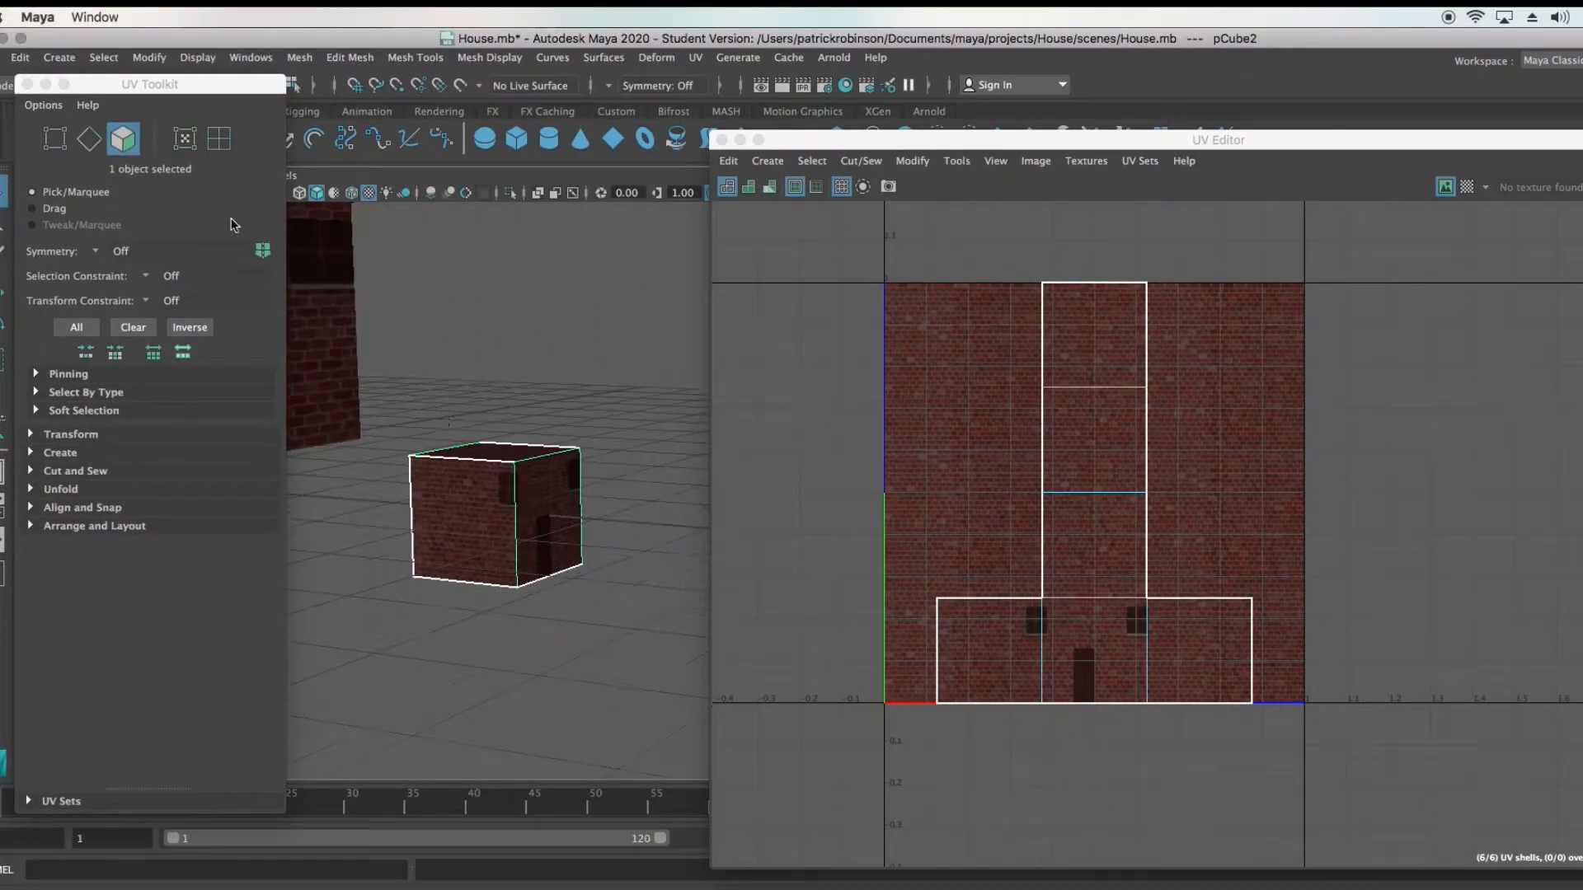
left_click(27, 83)
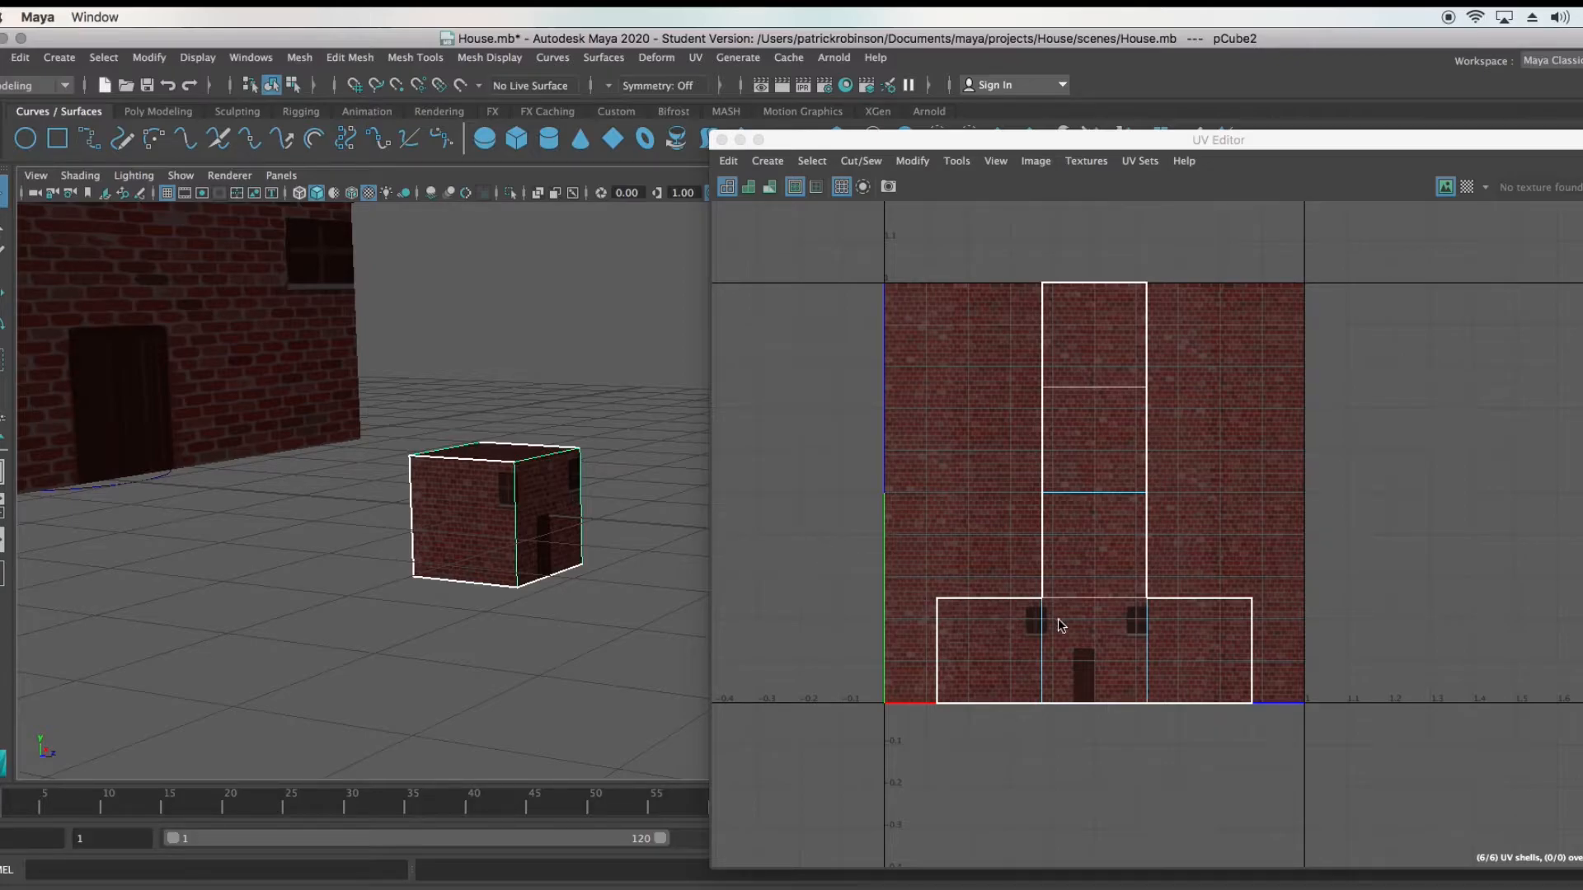
Select individual faces in the small cube's UV layout to check which side of the cube each one covers
left_click_drag(476, 573, 435, 587, "alt")
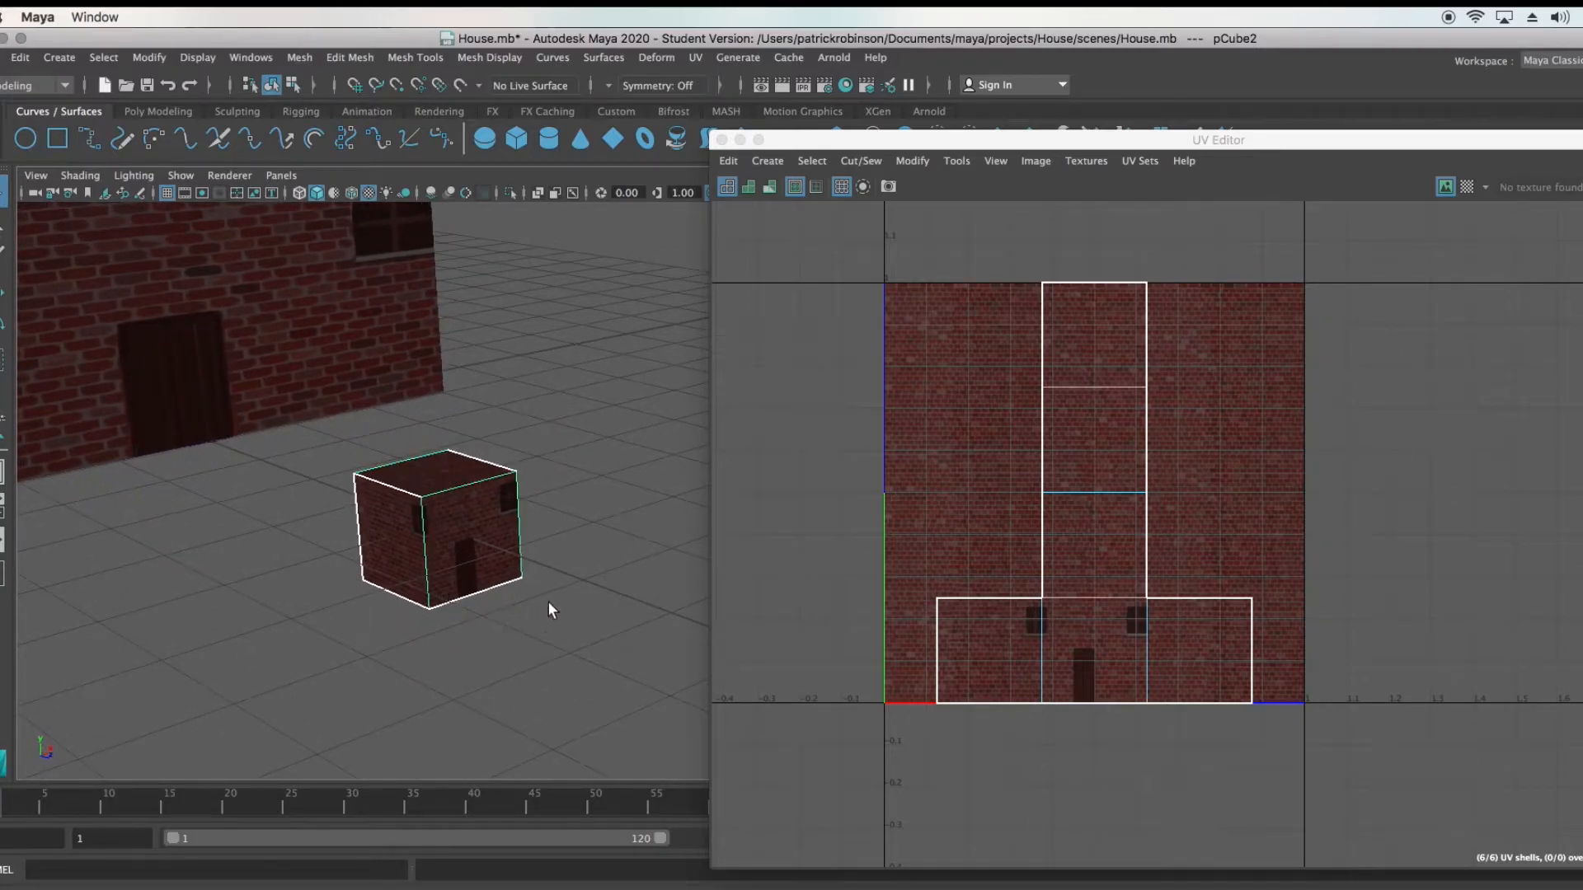
right_click_drag(1086, 657, 1092, 679)
left_click(1091, 663)
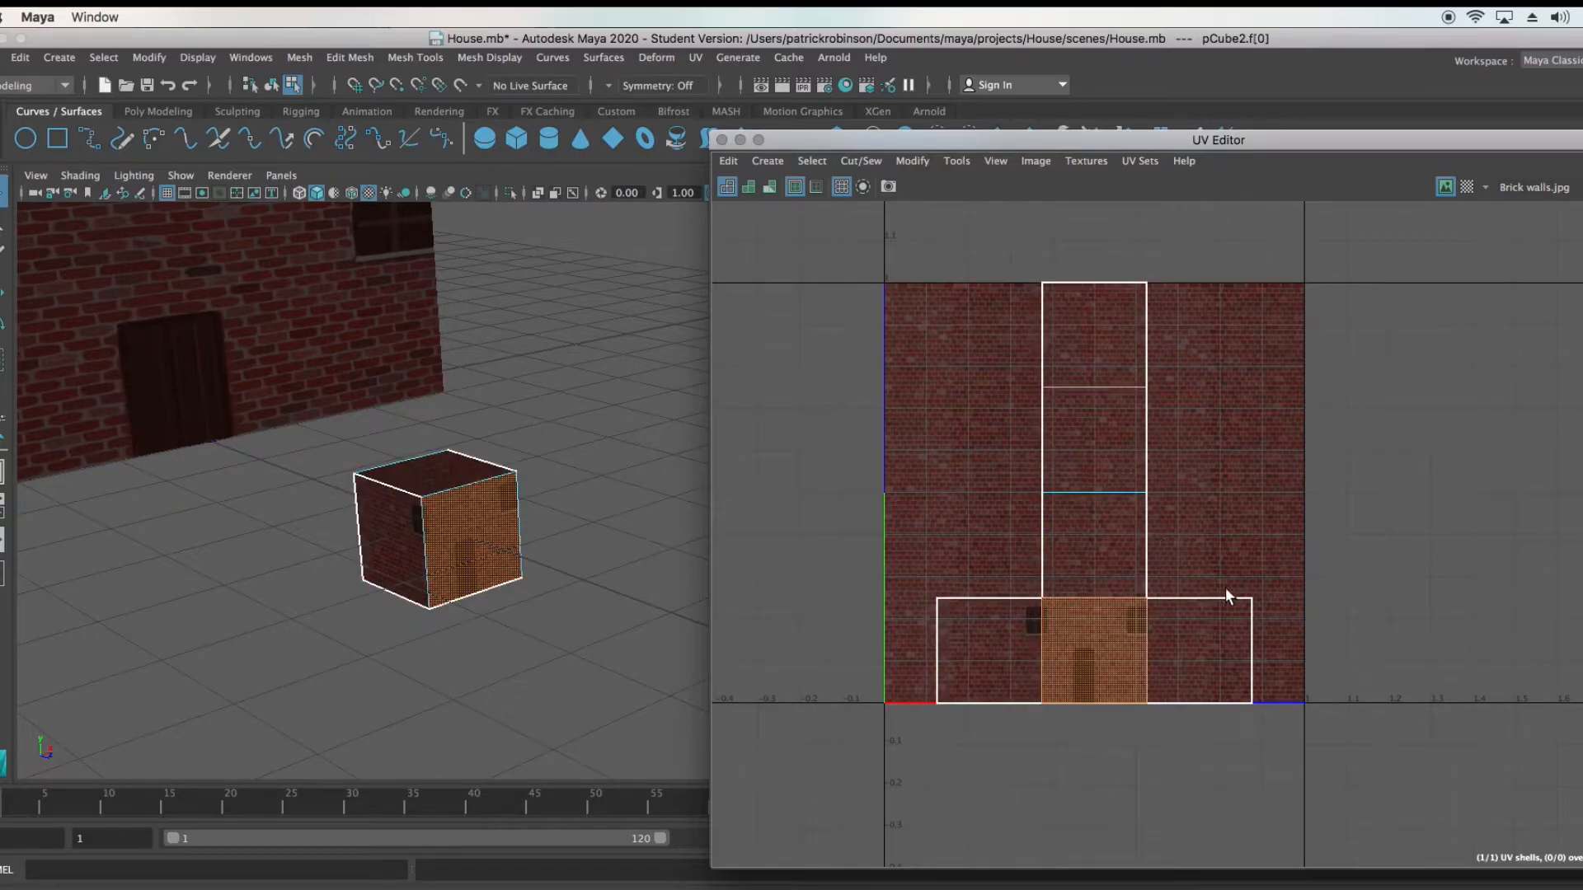
left_click(1073, 461)
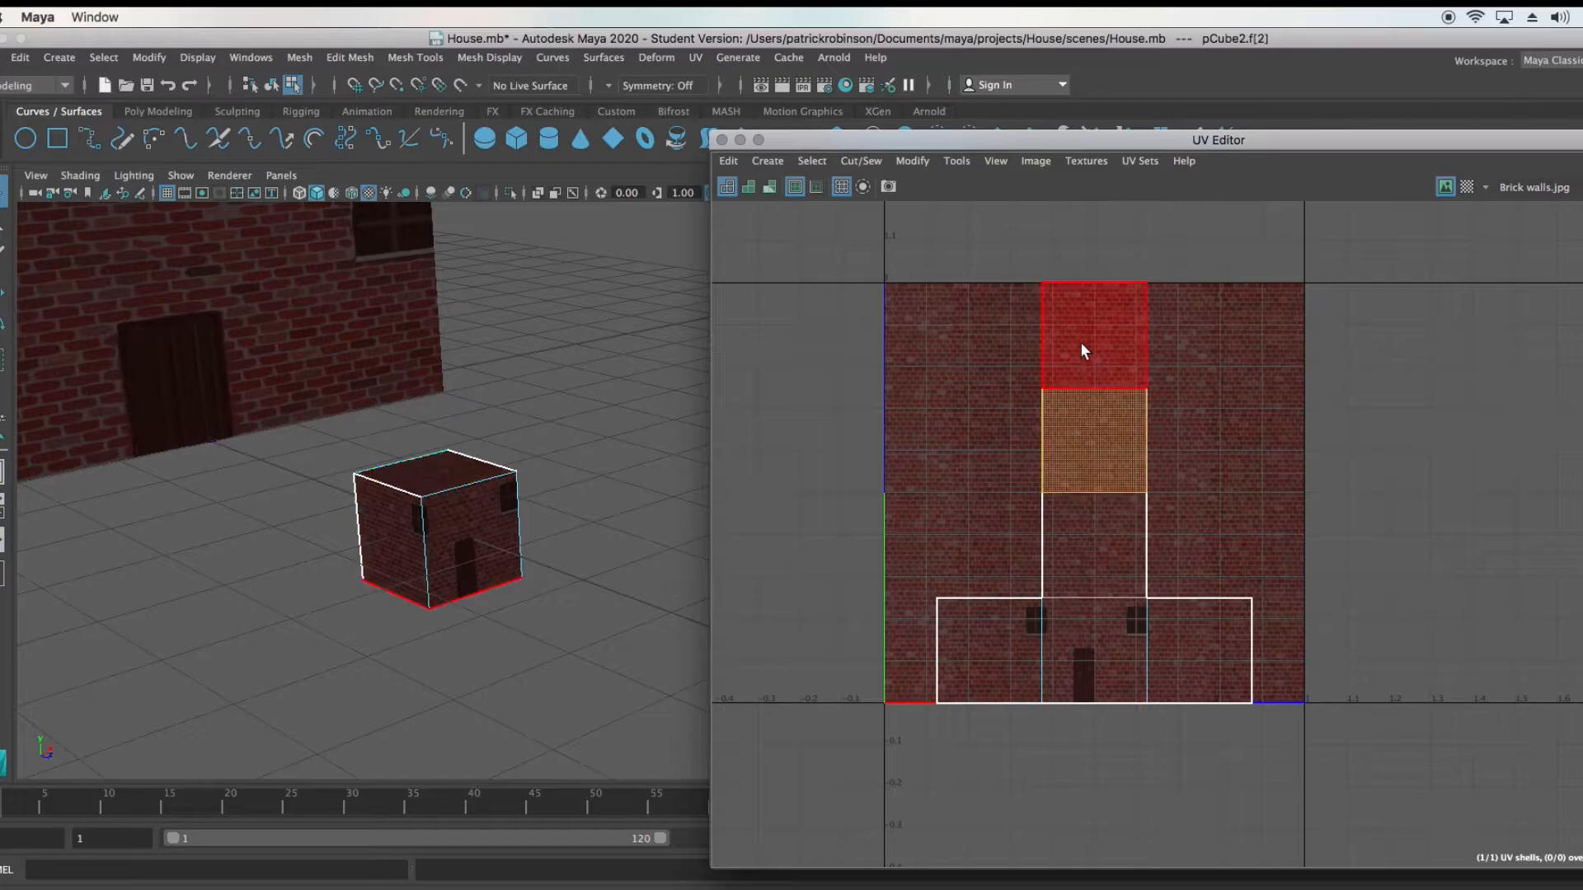
left_click(1032, 643)
left_click(1201, 634)
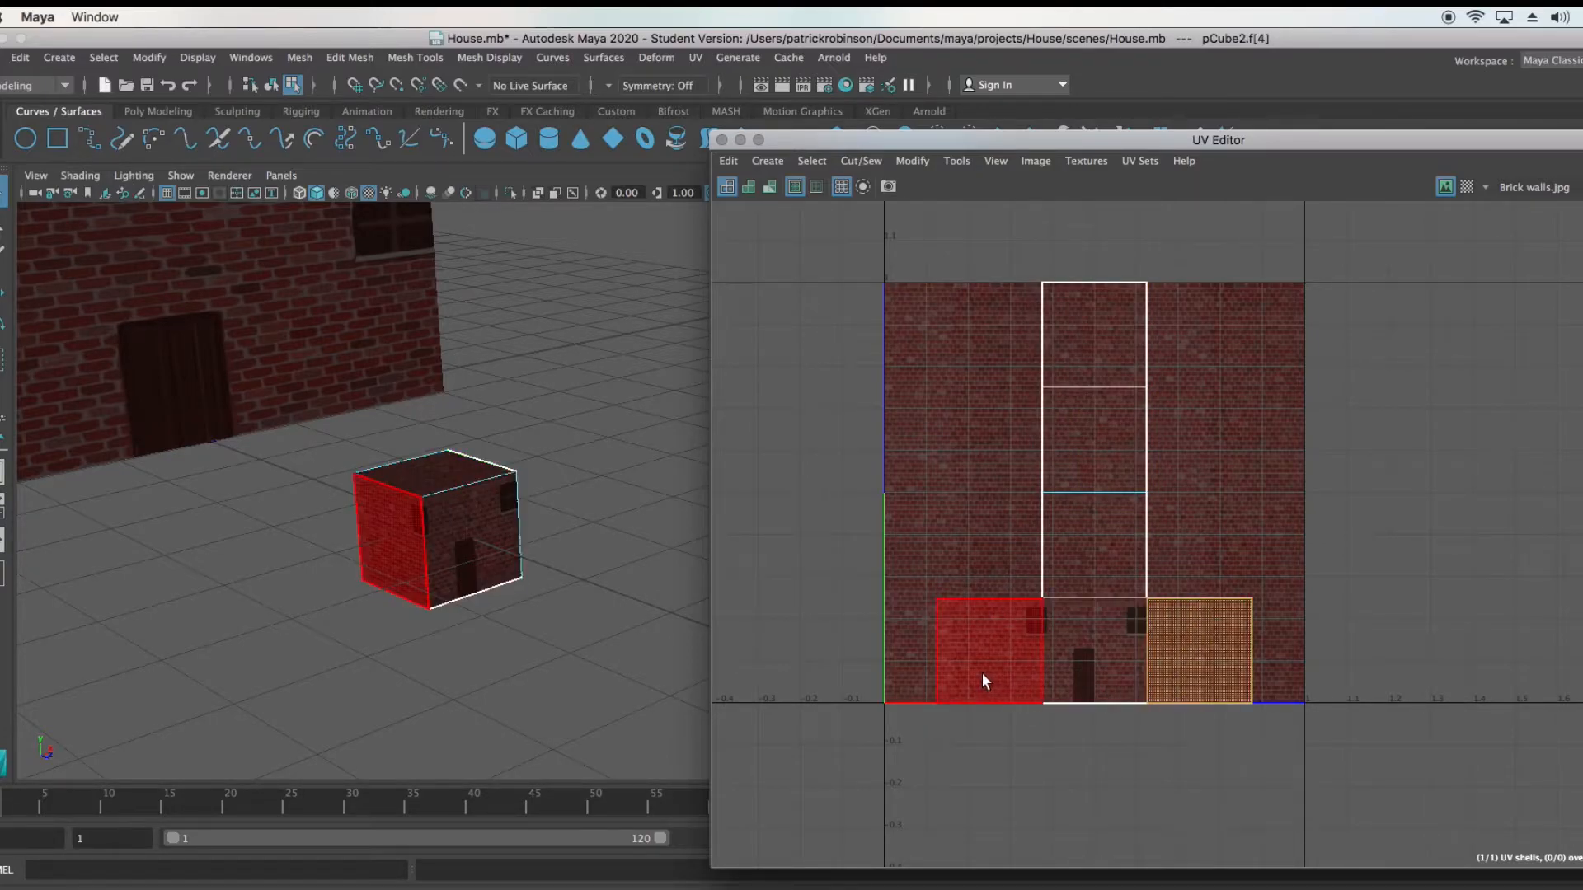
Show the house walls' UV layout and select the front wall face with the door
scroll(411, 474, "down", 5)
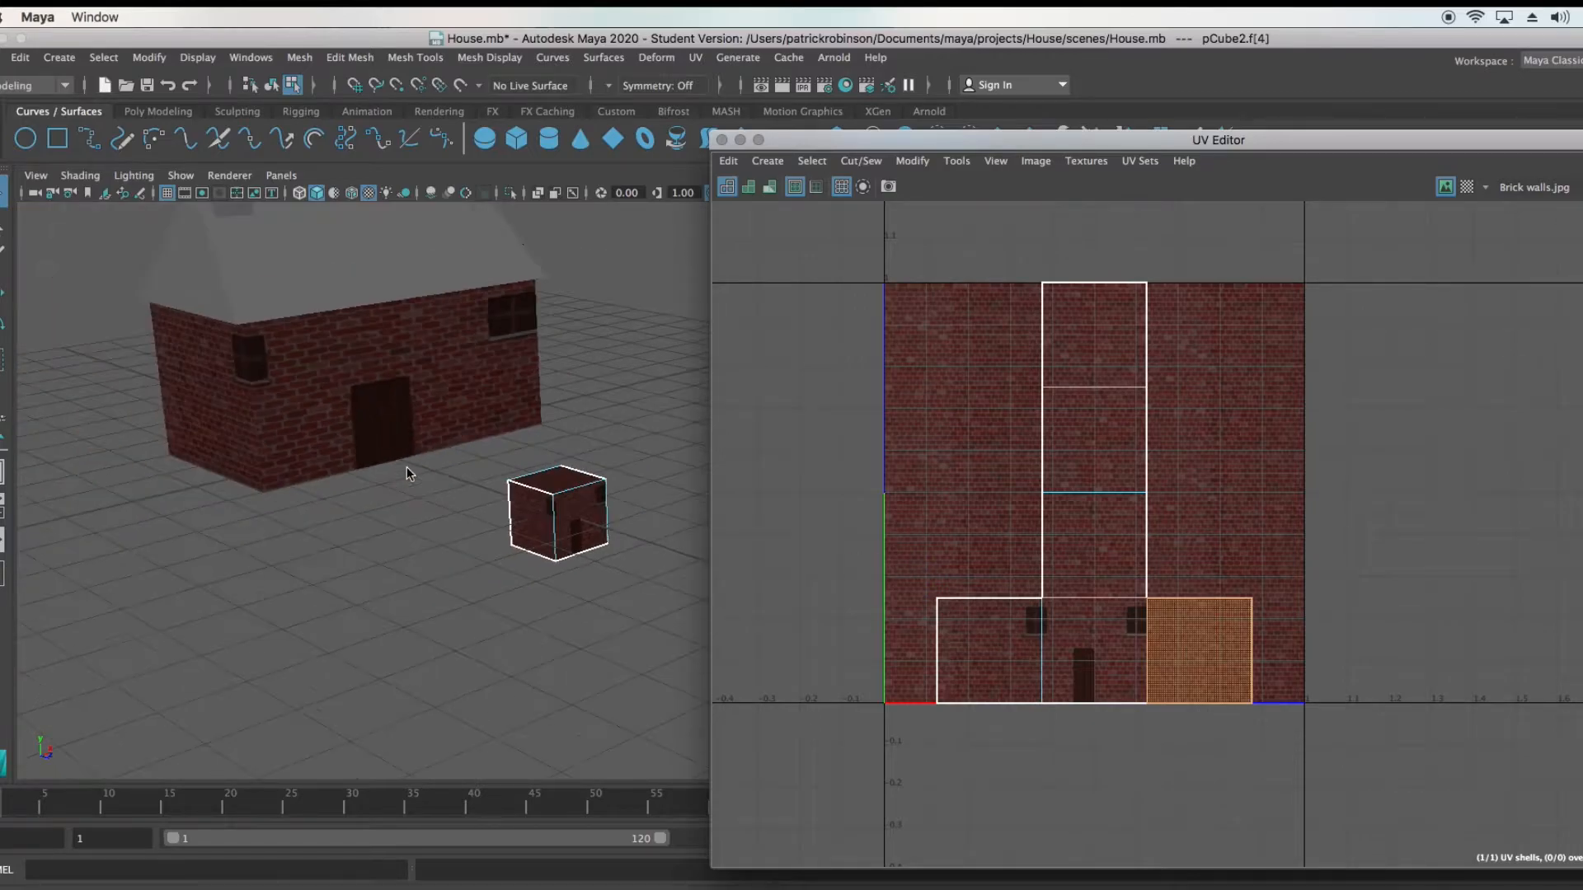
left_click_drag(412, 447, 502, 443, "alt")
left_click(501, 440)
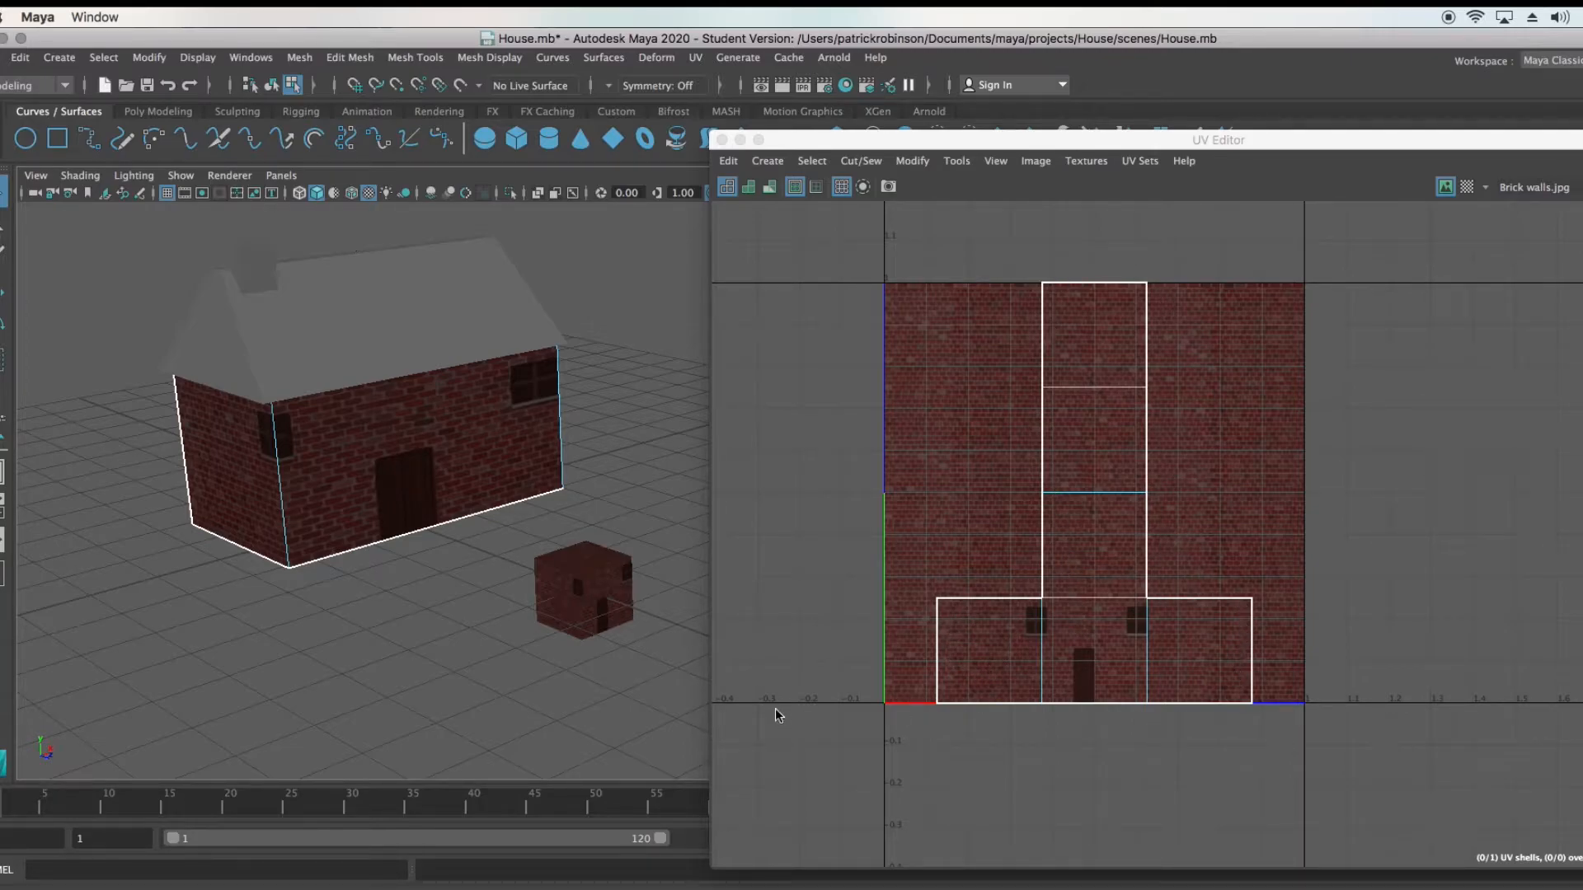
middle_click_drag(459, 558, 517, 625, "alt")
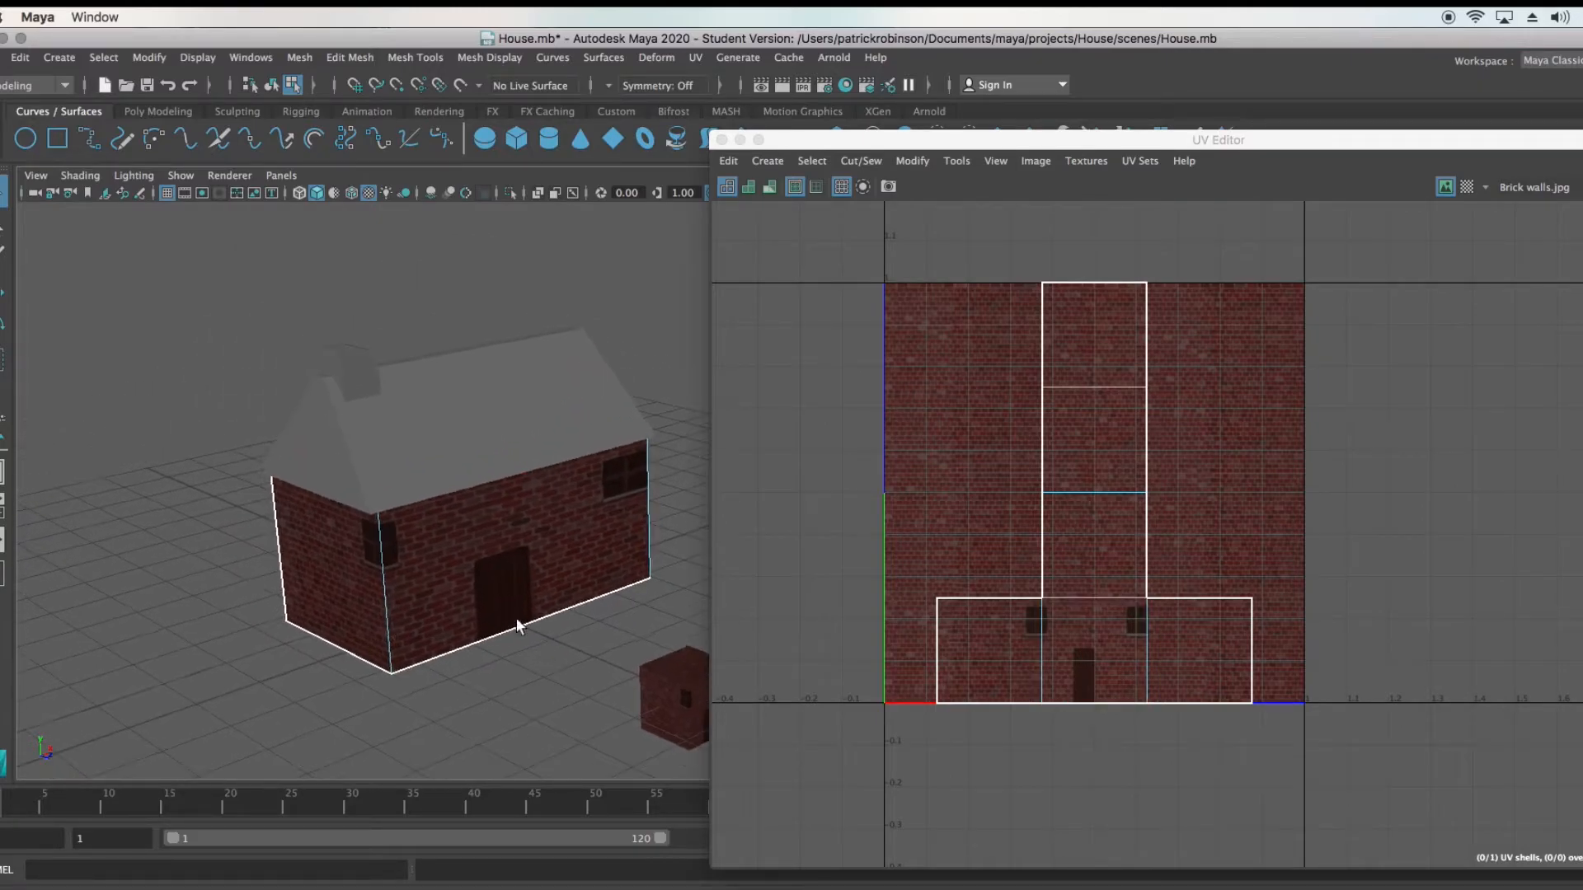
left_click(578, 567)
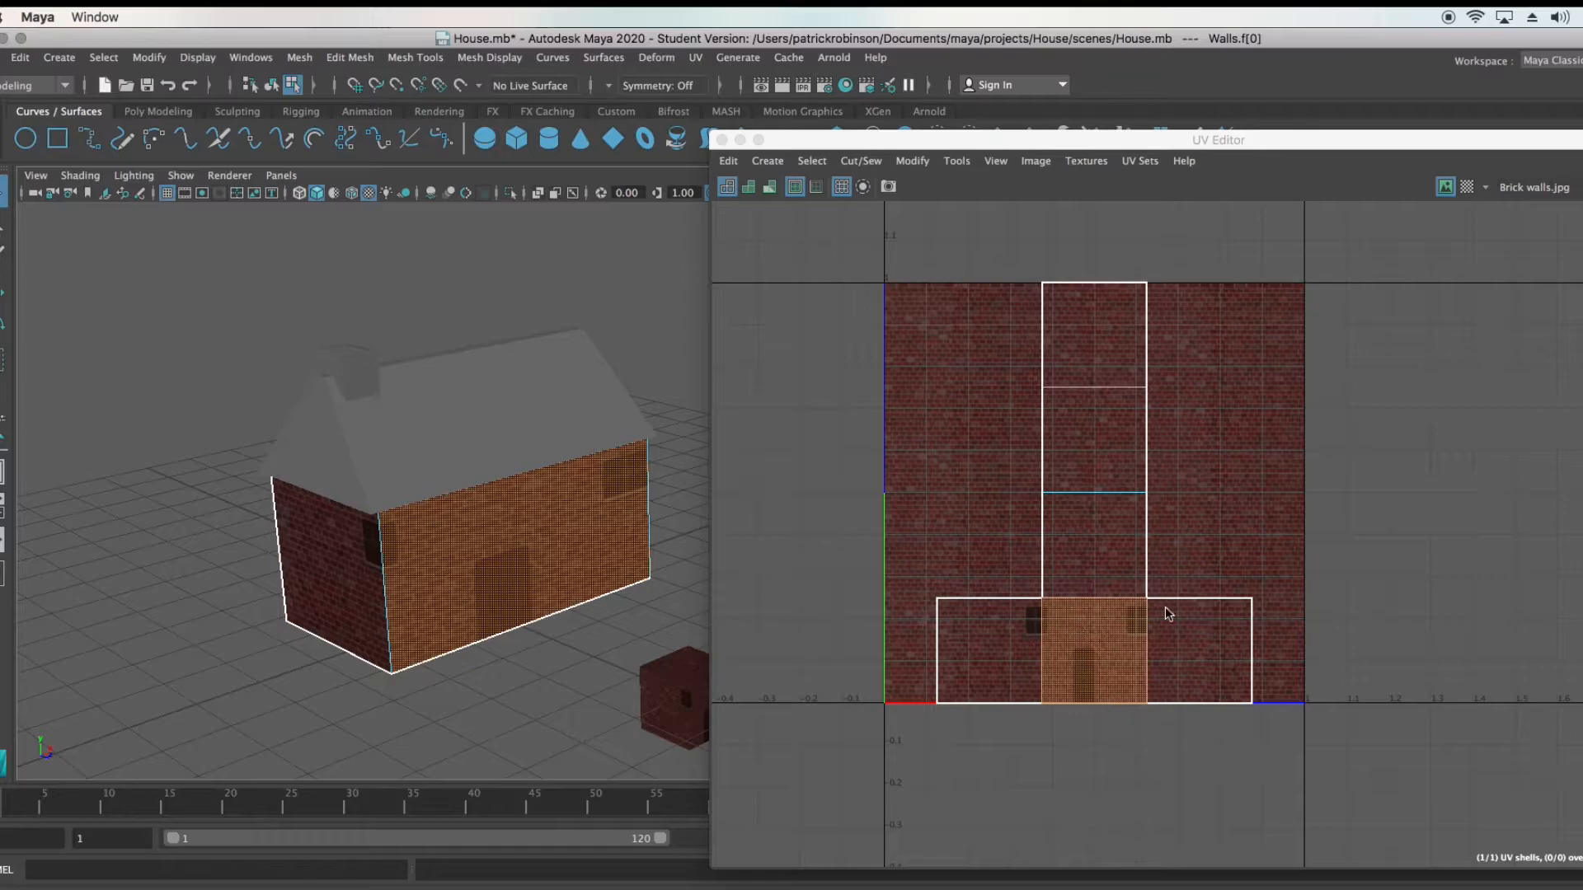
Examine how the door, windows and bricks are stretched across the house's front wall compared with its square UV face
scroll(441, 599, "up", 2)
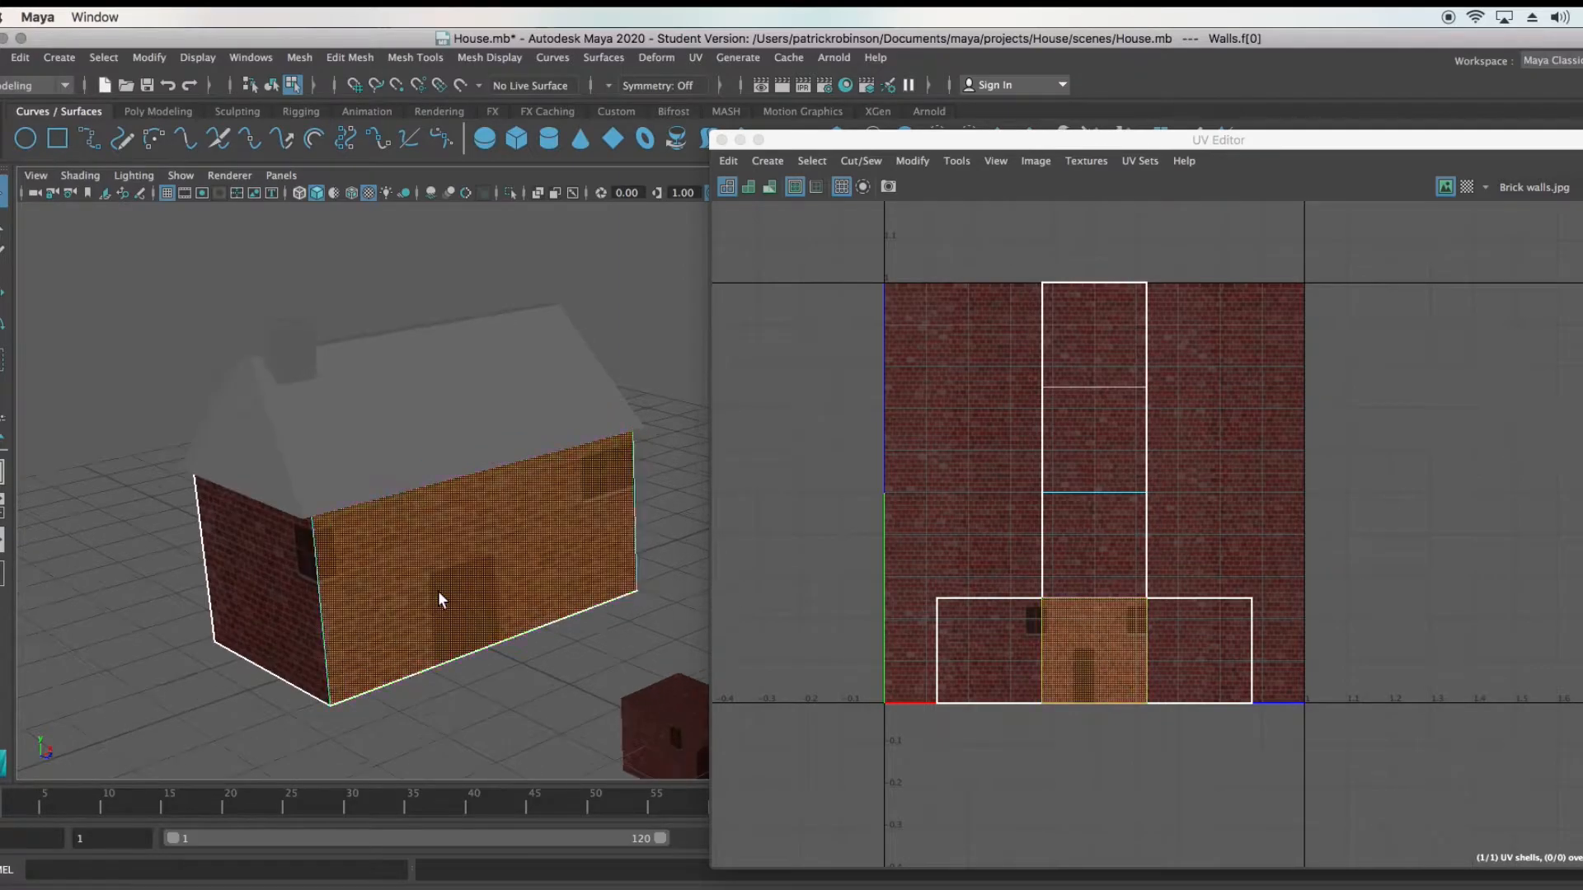
scroll(441, 598, "up", 2)
left_click(502, 735)
scroll(482, 691, "up", 4)
middle_click_drag(453, 624, 643, 523, "alt")
left_click(644, 525)
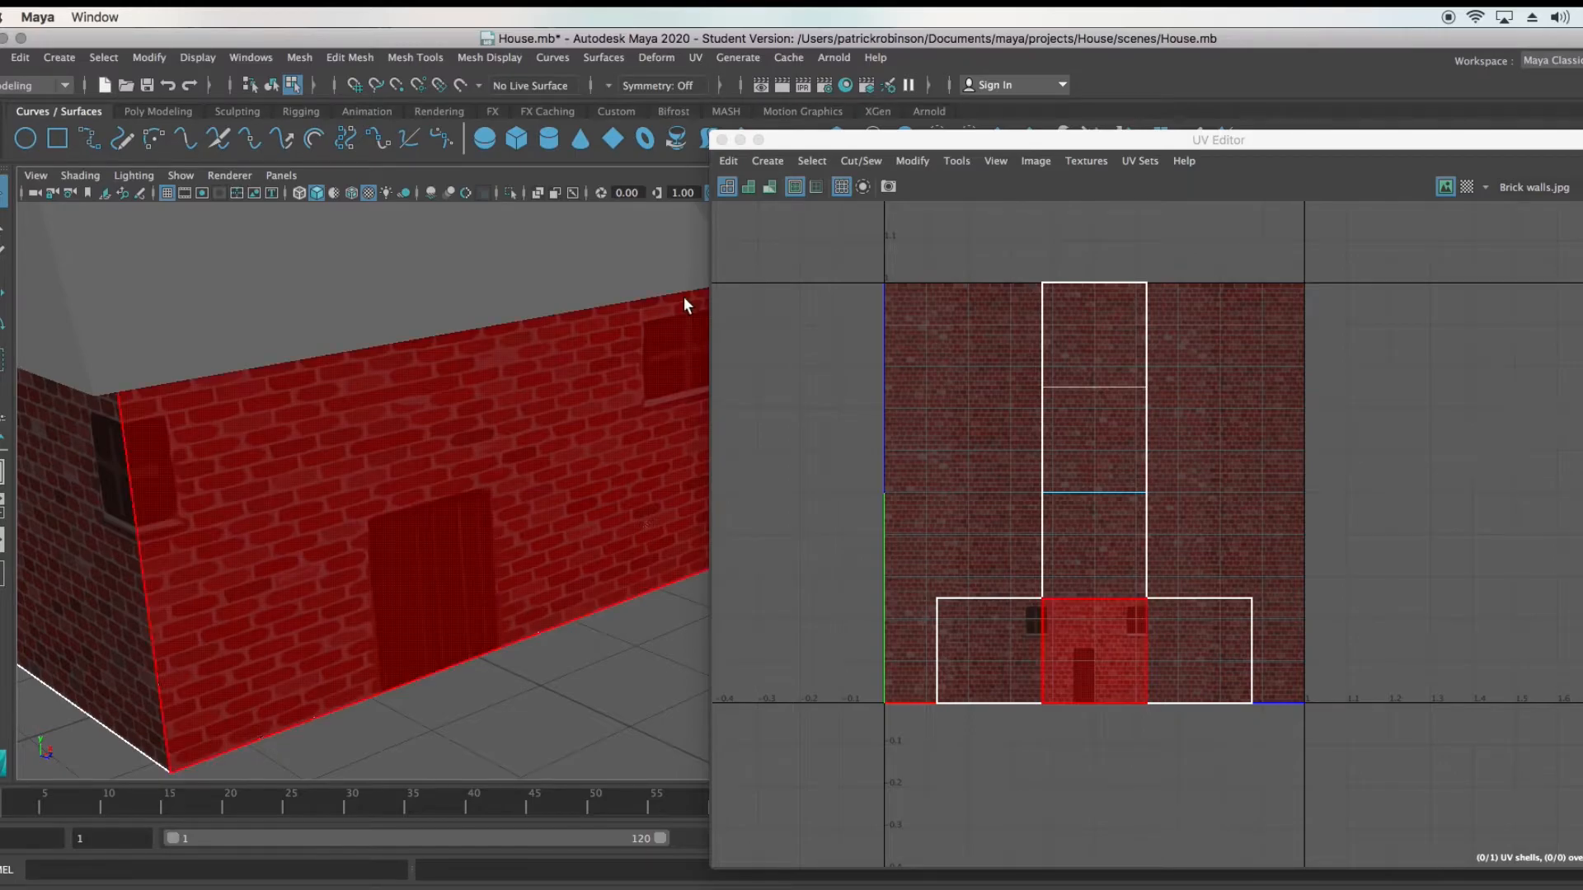
left_click_drag(523, 466, 995, 532, "alt")
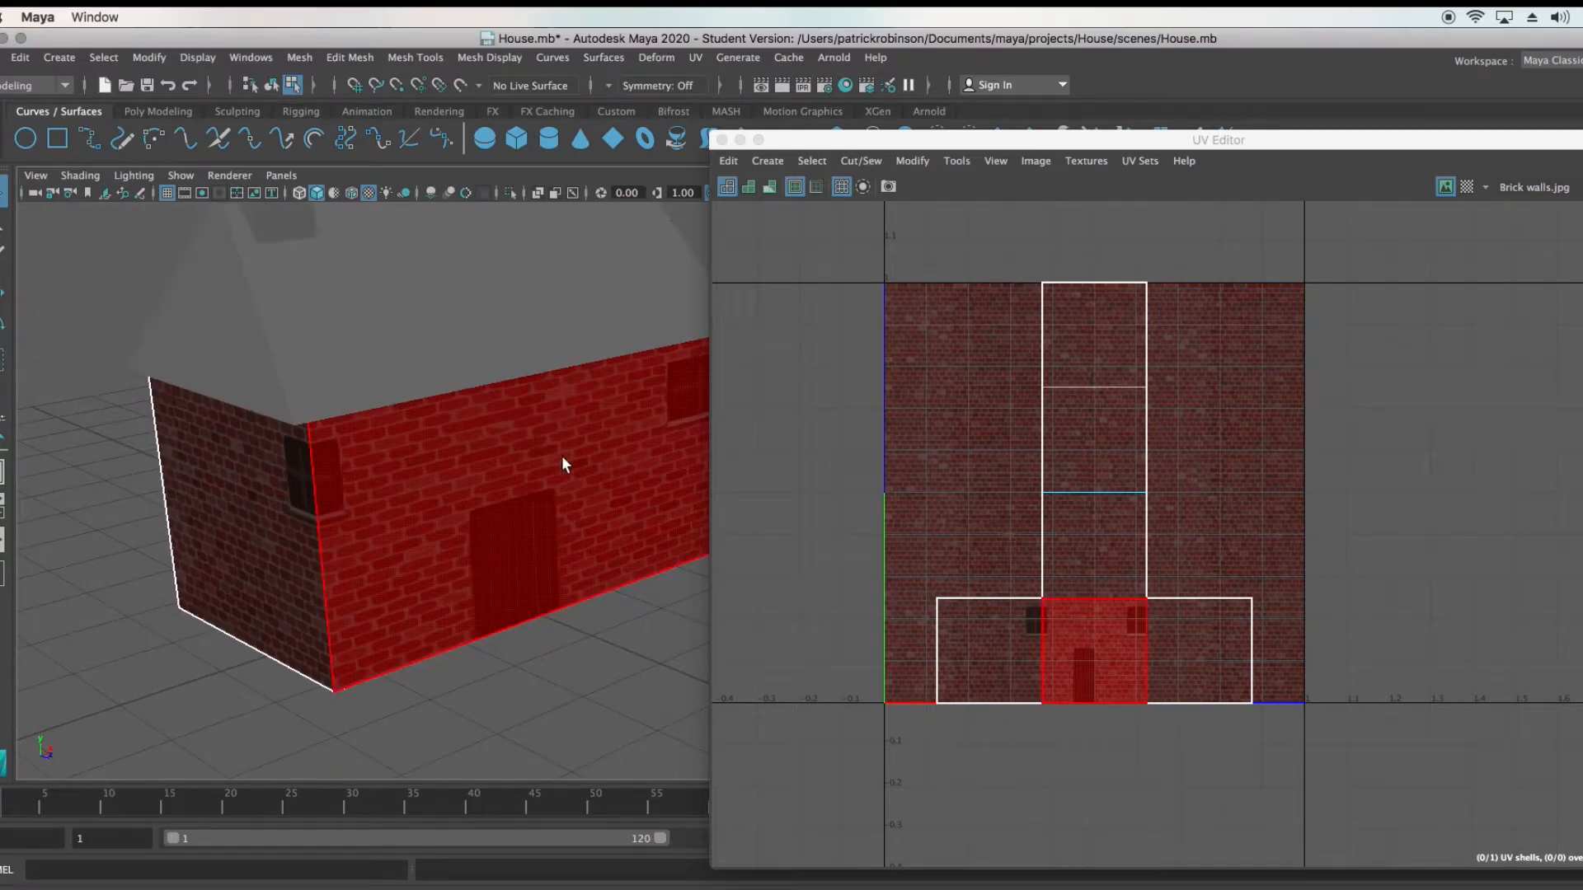
left_click_drag(566, 459, 470, 492, "alt")
left_click(691, 598)
left_click(426, 657)
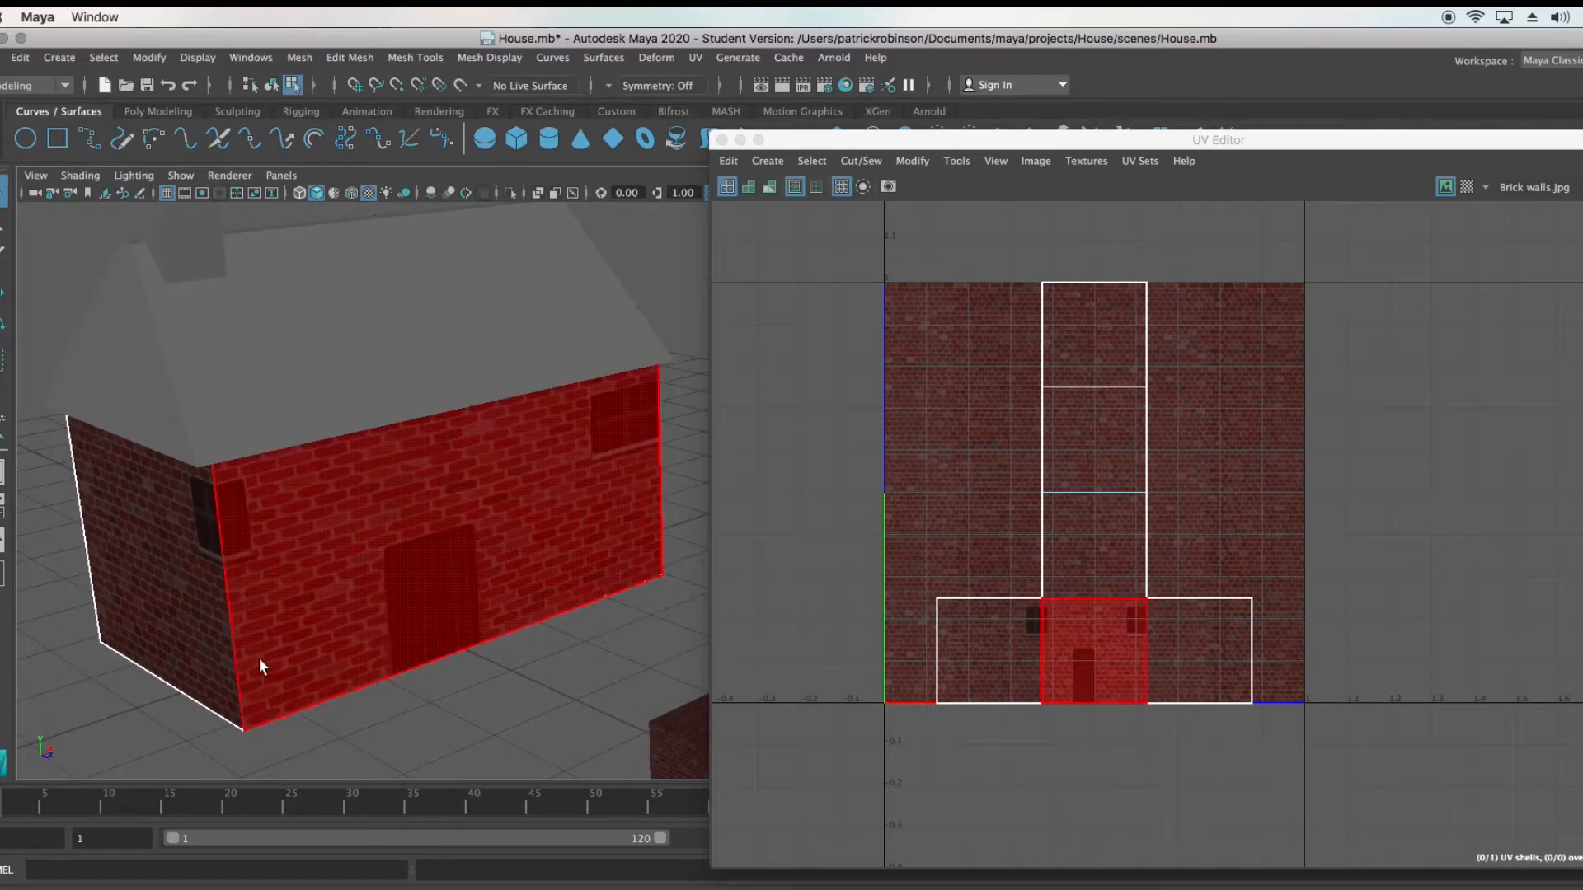
Close the UV Editor and return the house walls to object selection mode
left_click(722, 140)
right_click_drag(731, 460, 819, 427)
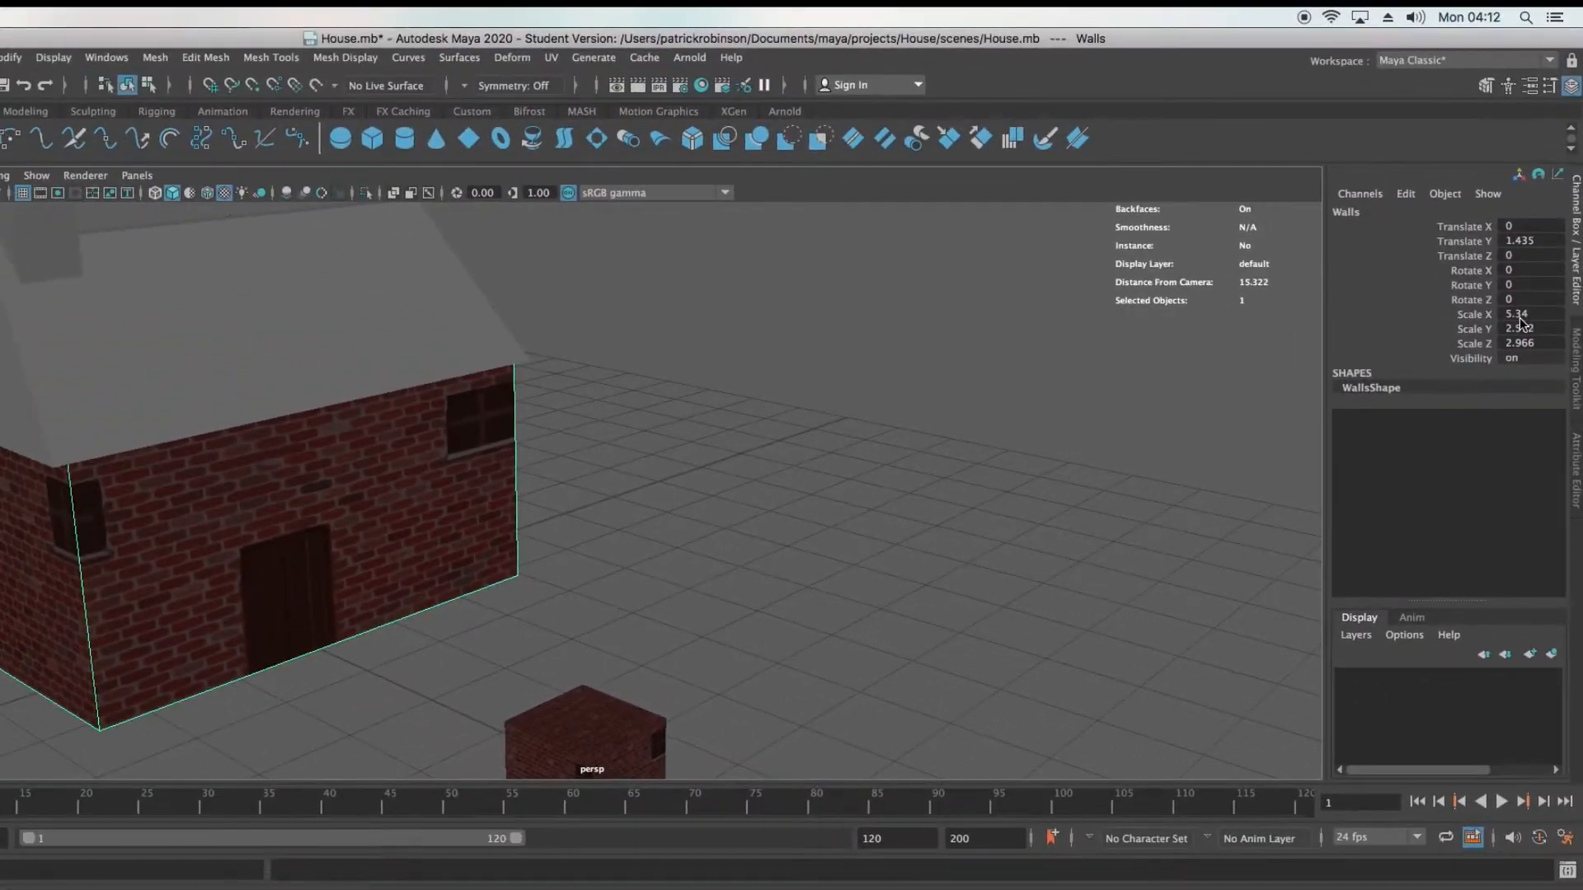
Set the Walls object's Scale X, Scale Y and Scale Z to 1 and deselect it
left_click(1504, 222)
key("1")
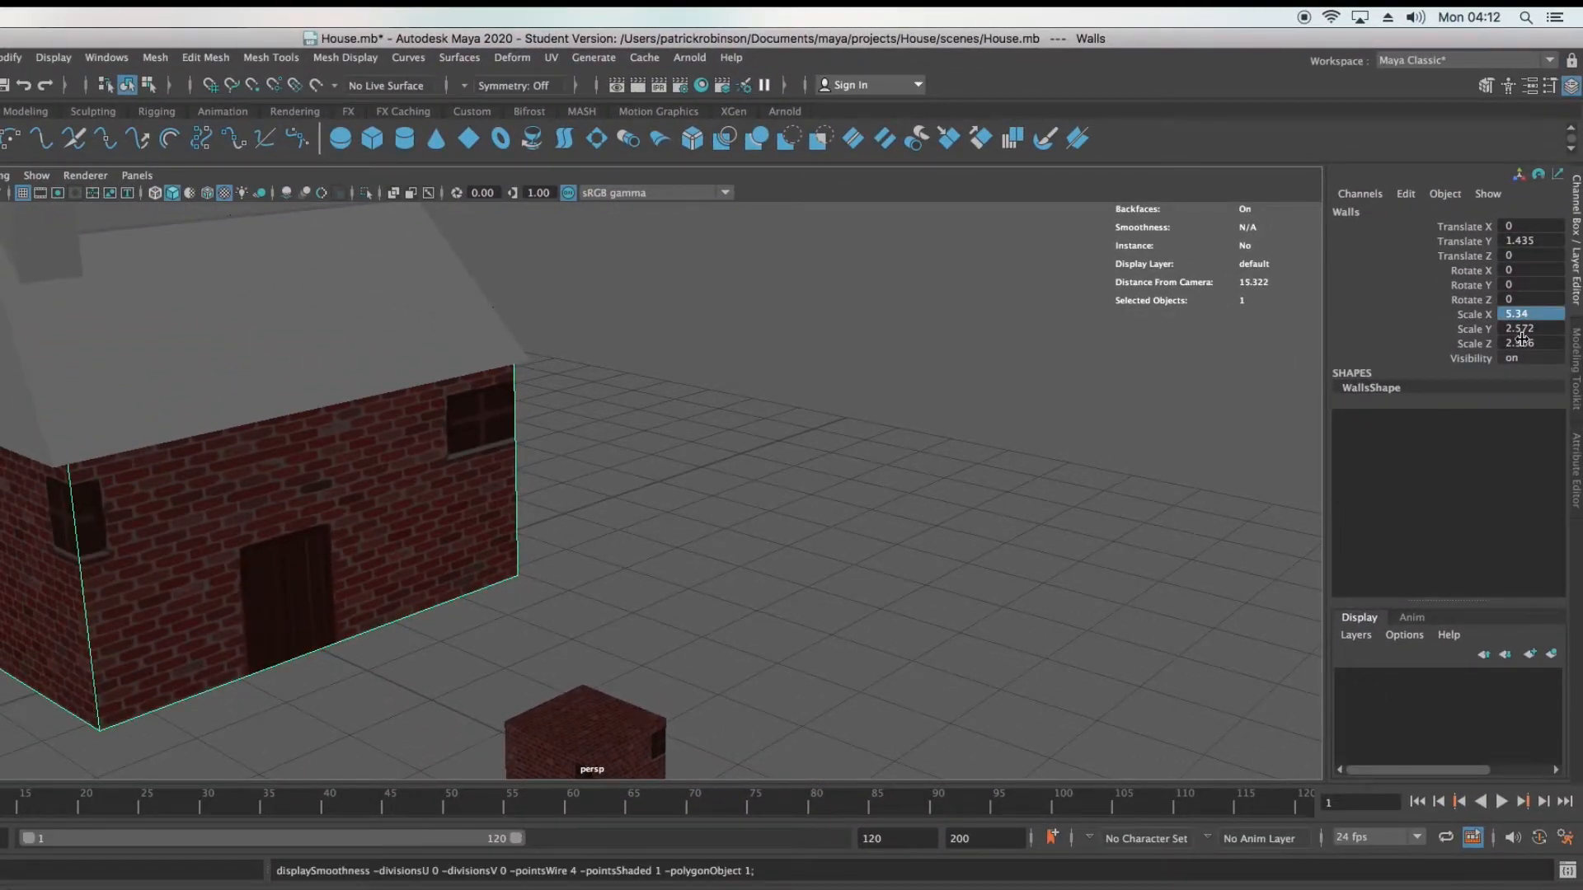
double_click(1525, 316)
type("1")
double_click(1527, 328)
type("1")
double_click(1530, 343)
type("1")
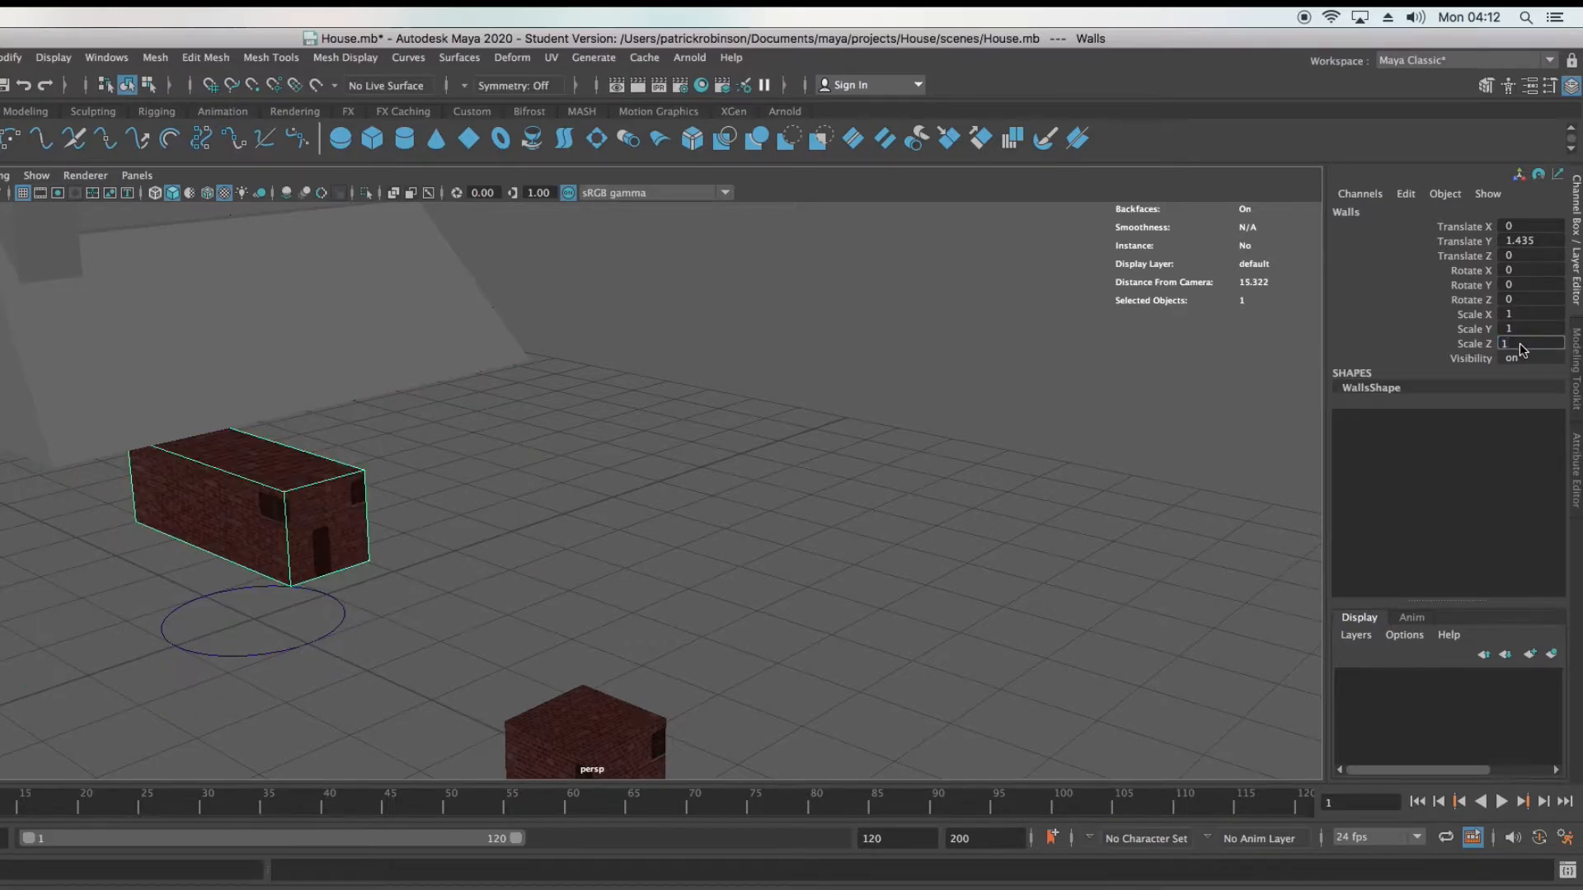
double_click(1514, 285)
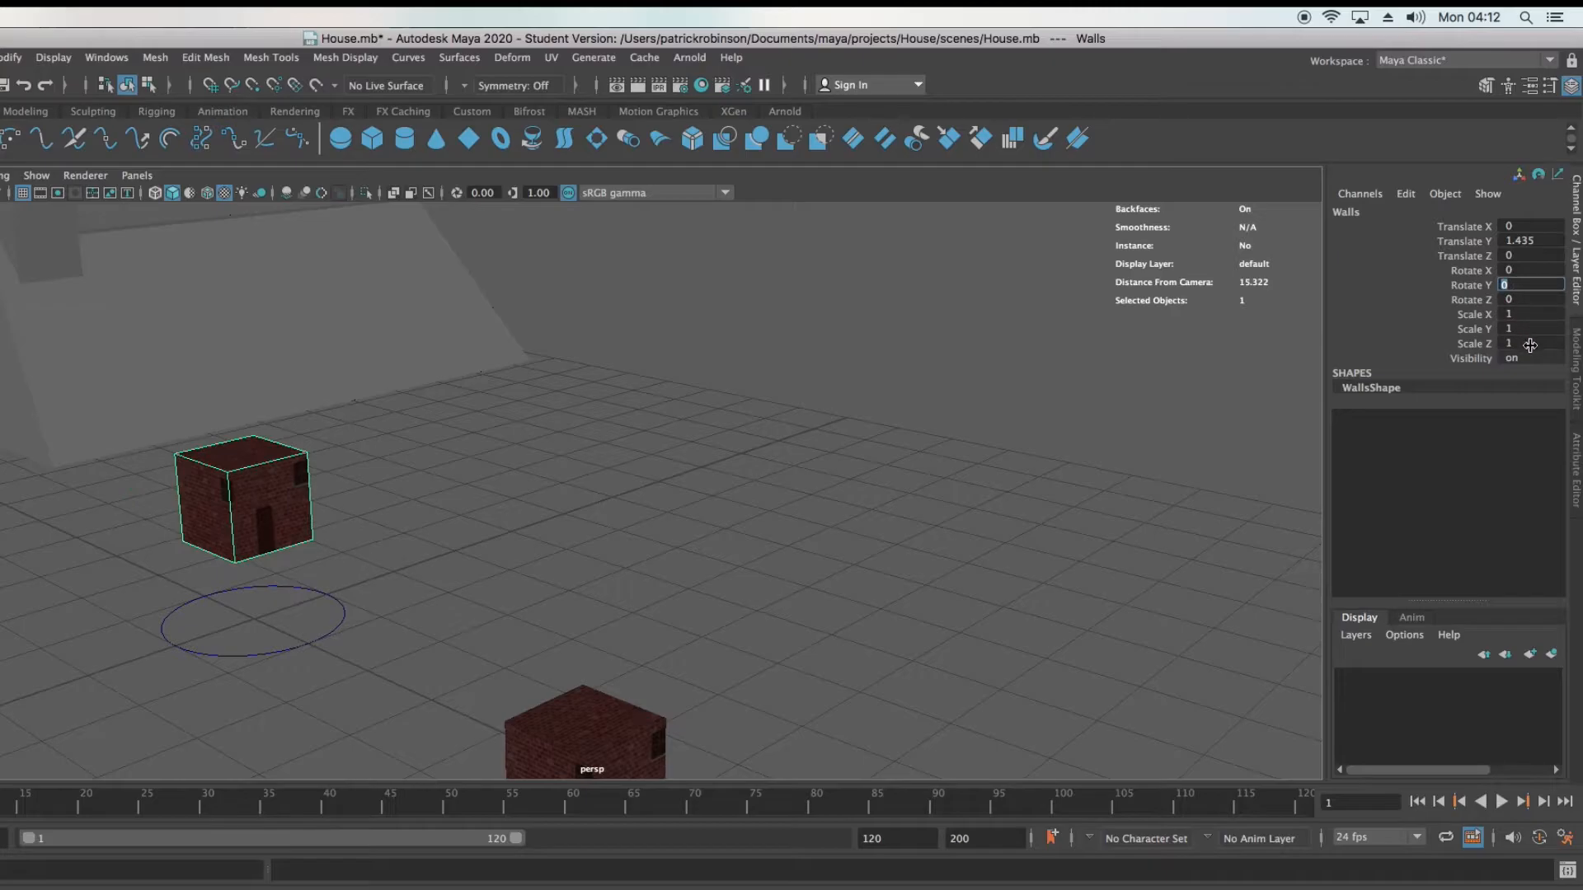
left_click(419, 540)
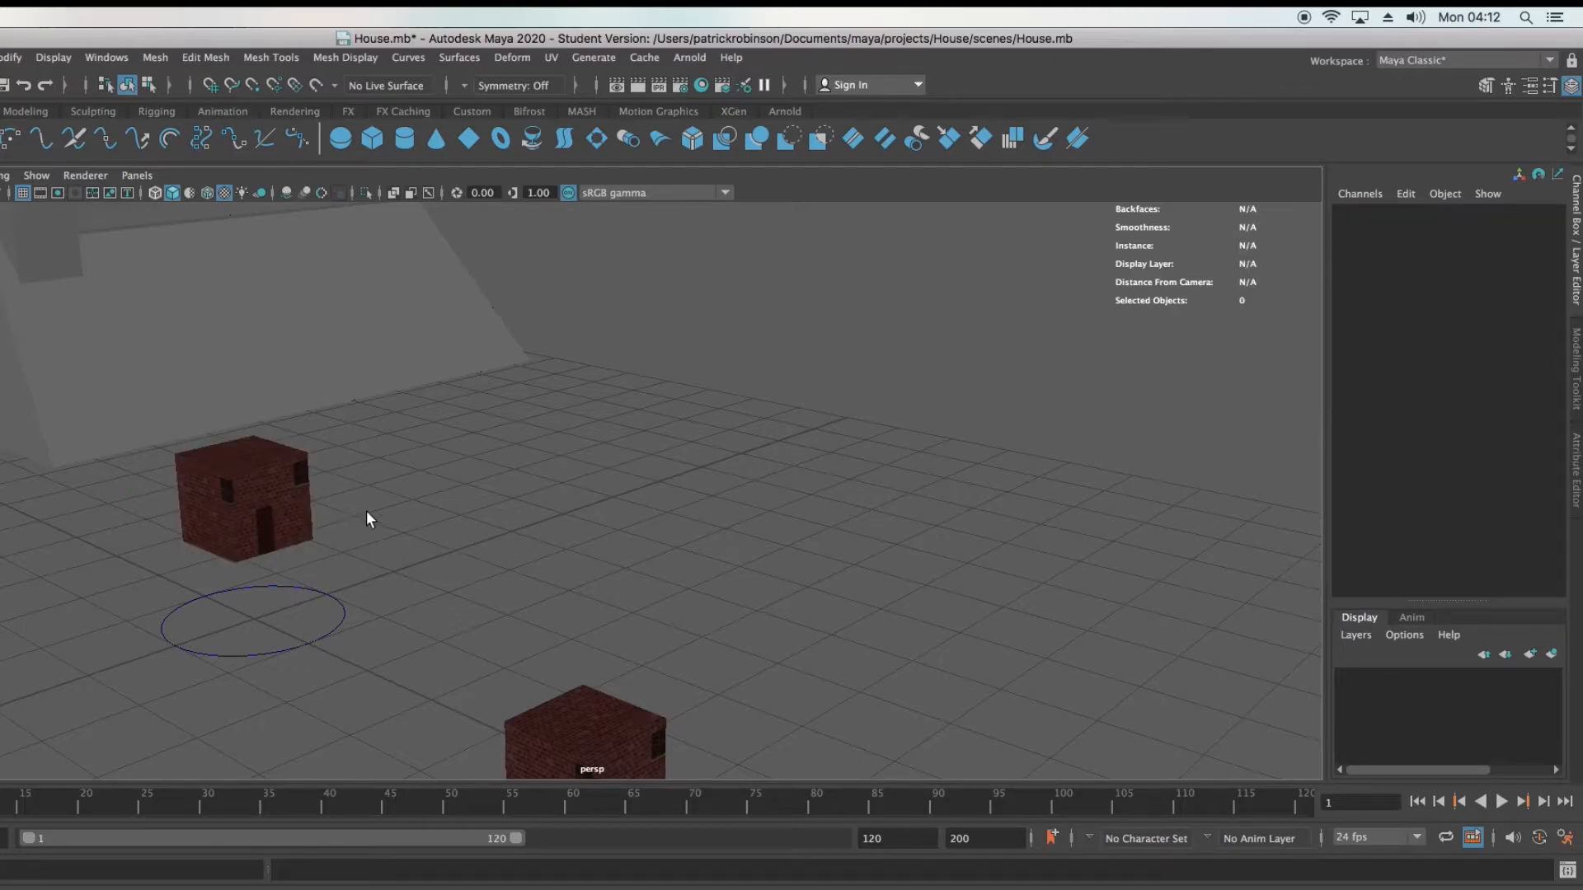
Undo the deselection and the three scale changes on the Walls object
key("super+z")
key("super+z")
key("super+z")
key("super+z")
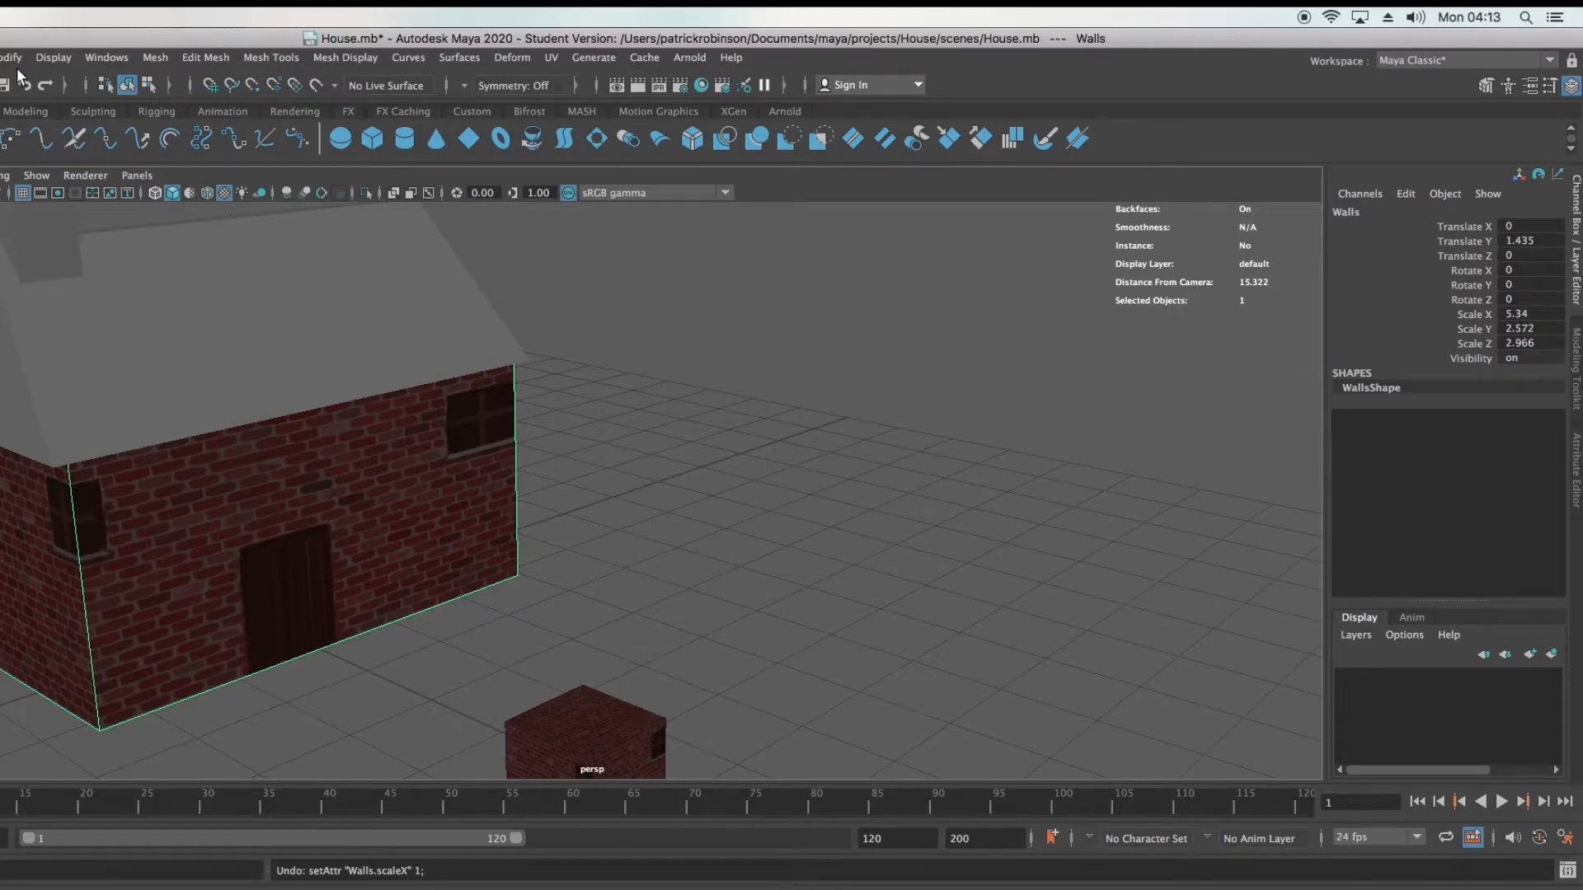
Freeze the Walls object's transformations and apply Automatic UV mapping to it
left_click(15, 57)
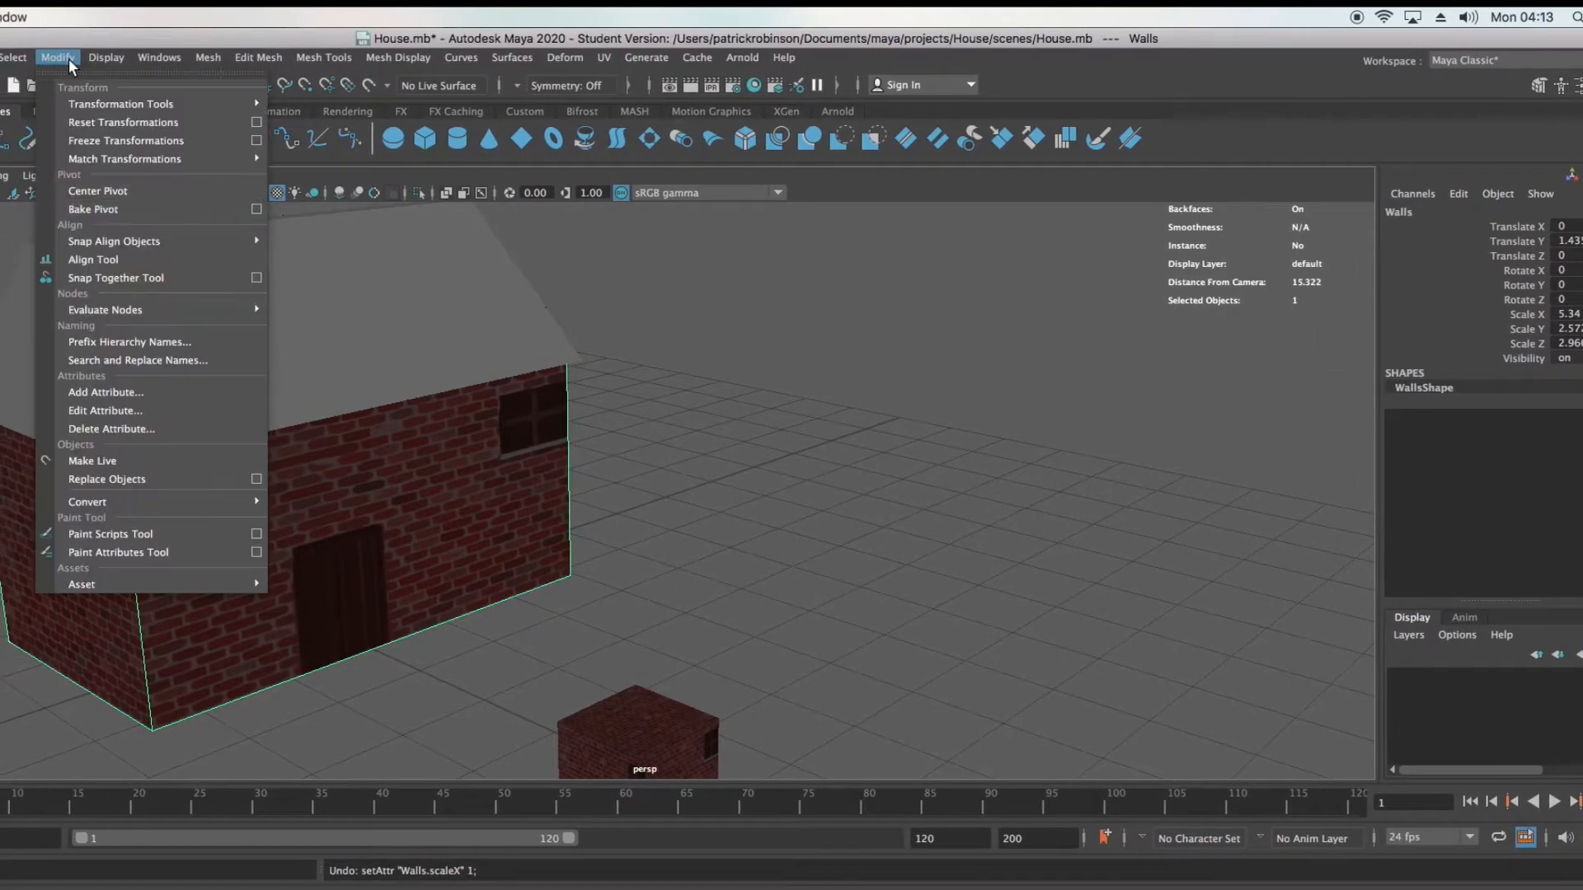
left_click(88, 141)
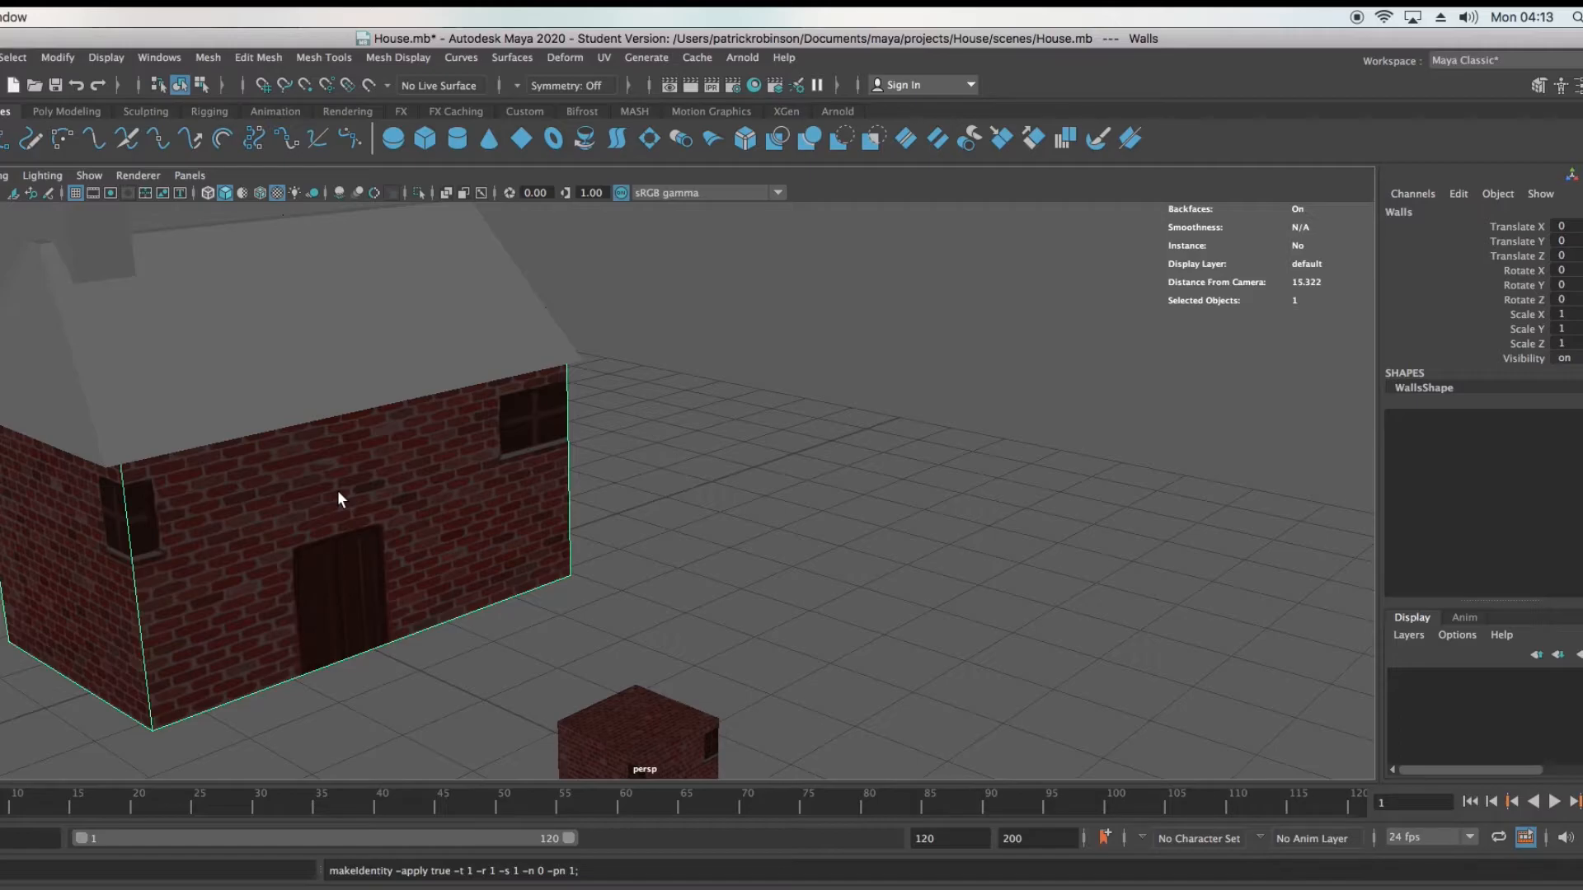
left_click(604, 63)
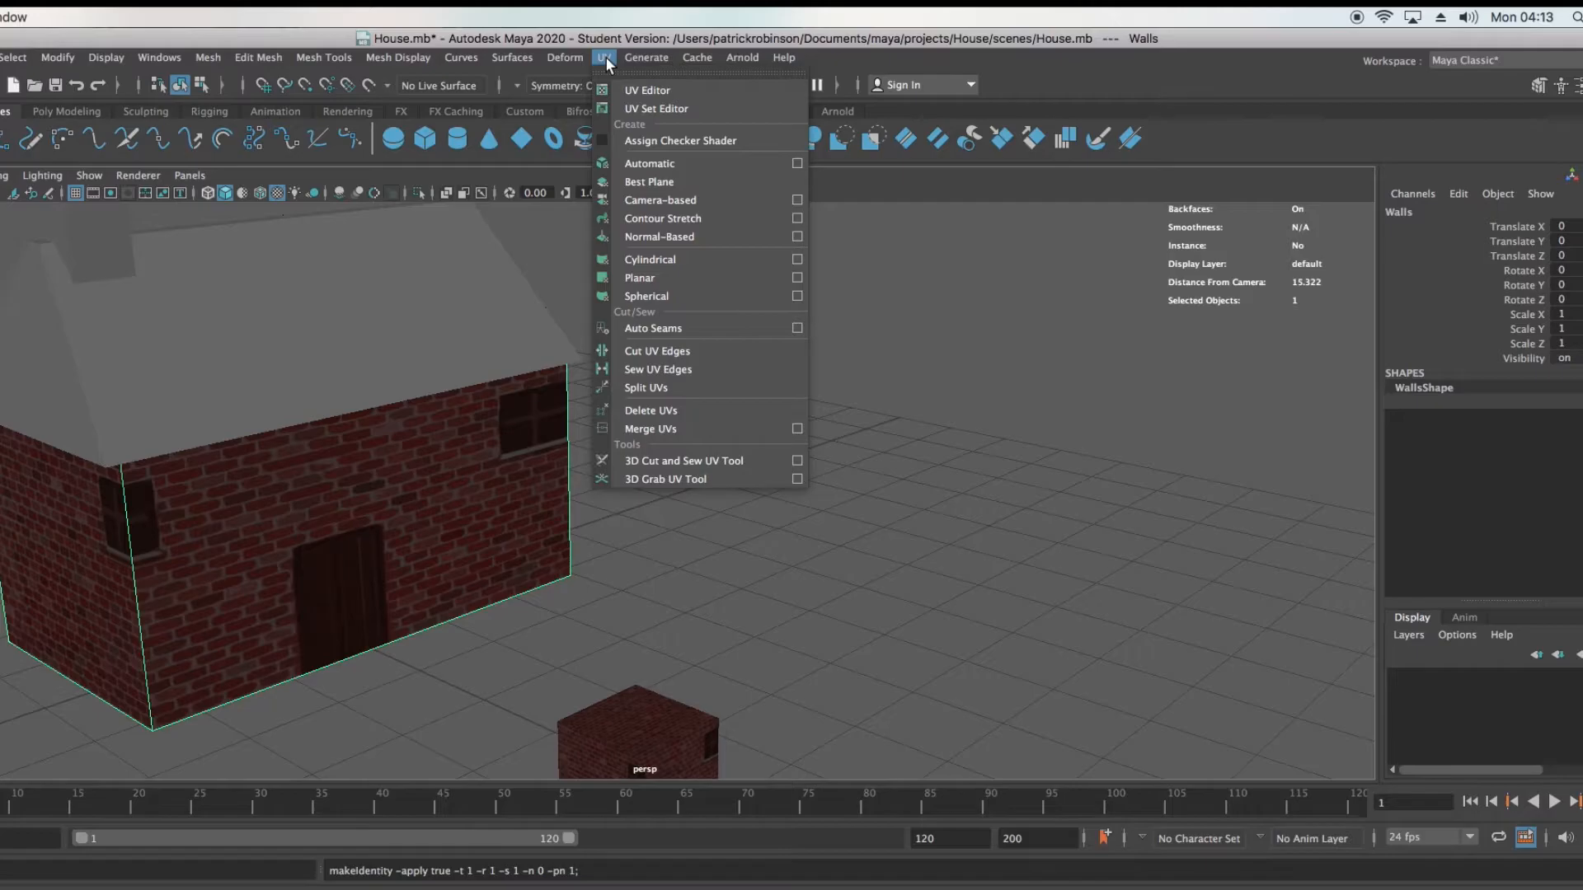
left_click(605, 56)
left_click(605, 56)
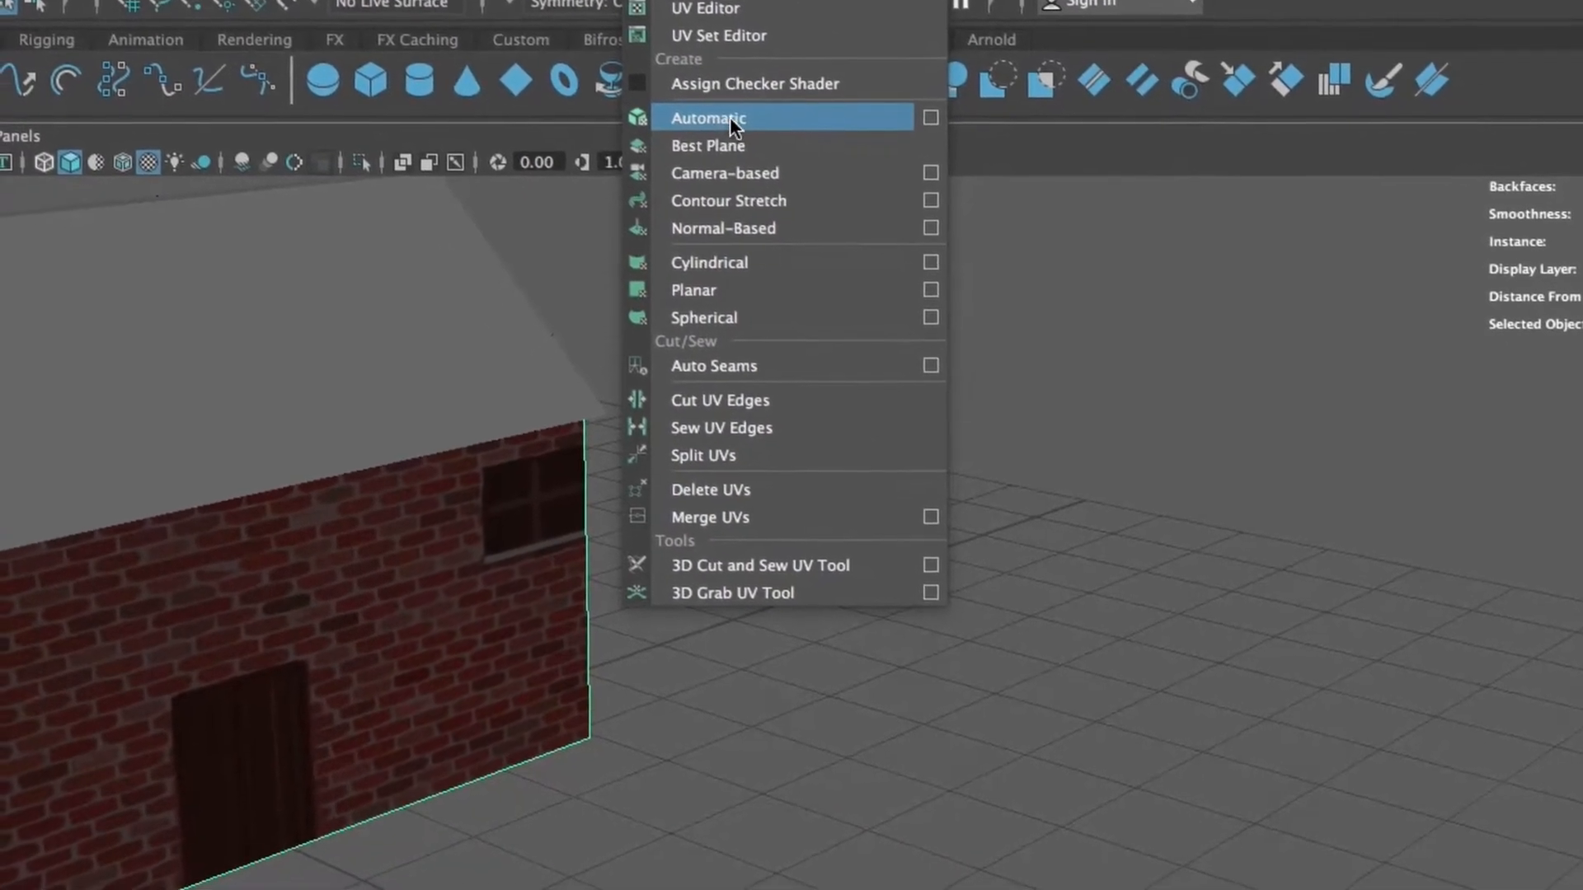
left_click(745, 102)
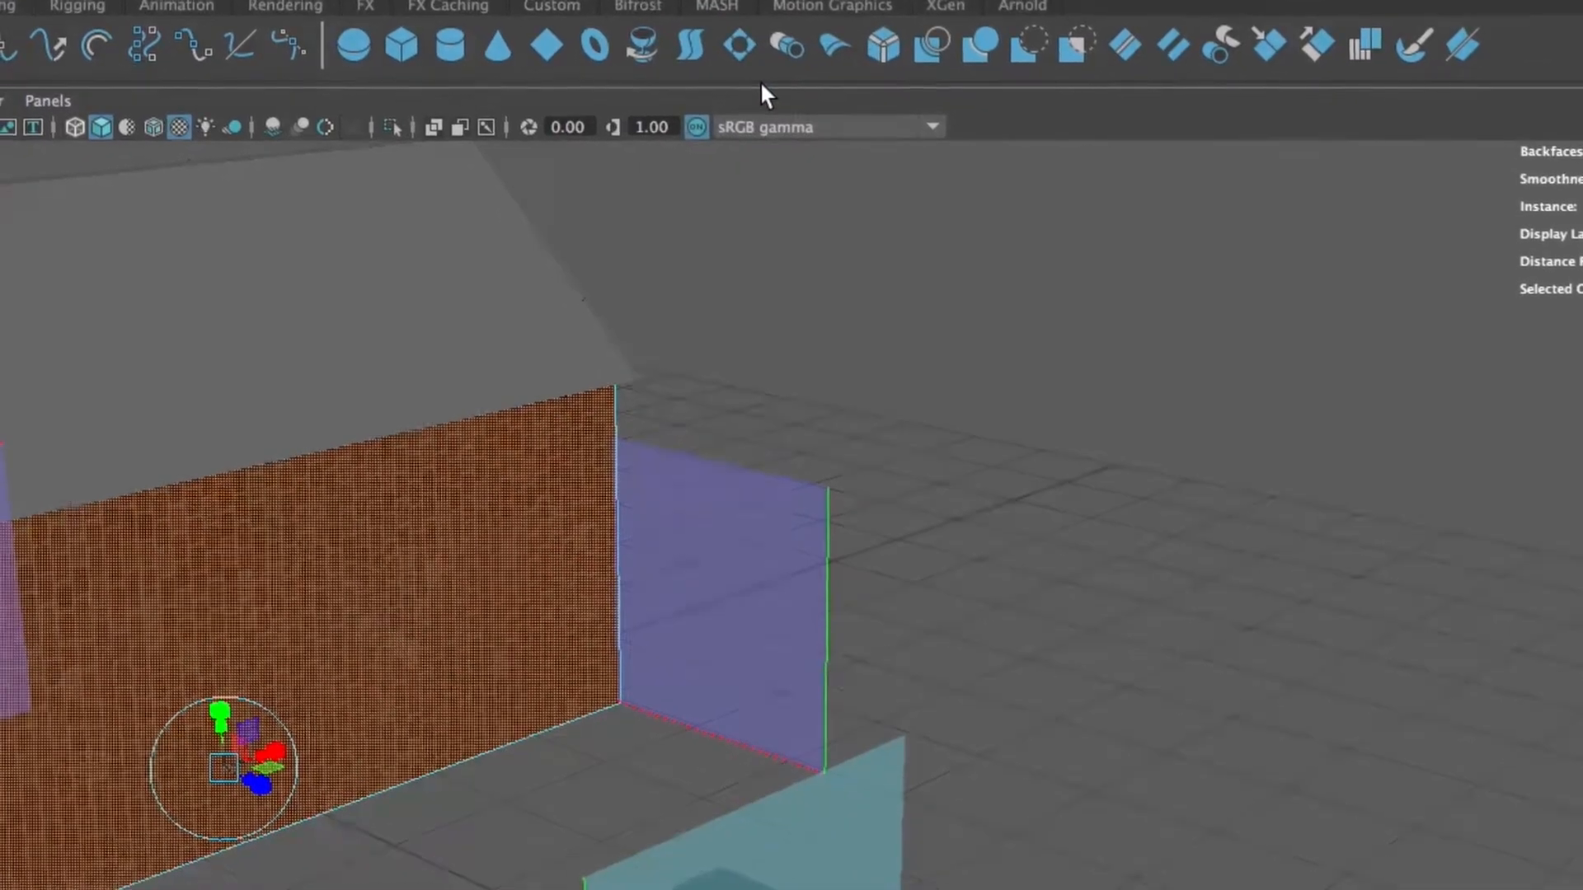
Clear the projection manipulators, select the Walls object on its own and open the UV Editor for it
scroll(799, 437, "down", 5)
left_click_drag(797, 453, 681, 455, "alt")
left_click_drag(587, 834, 876, 689, "alt")
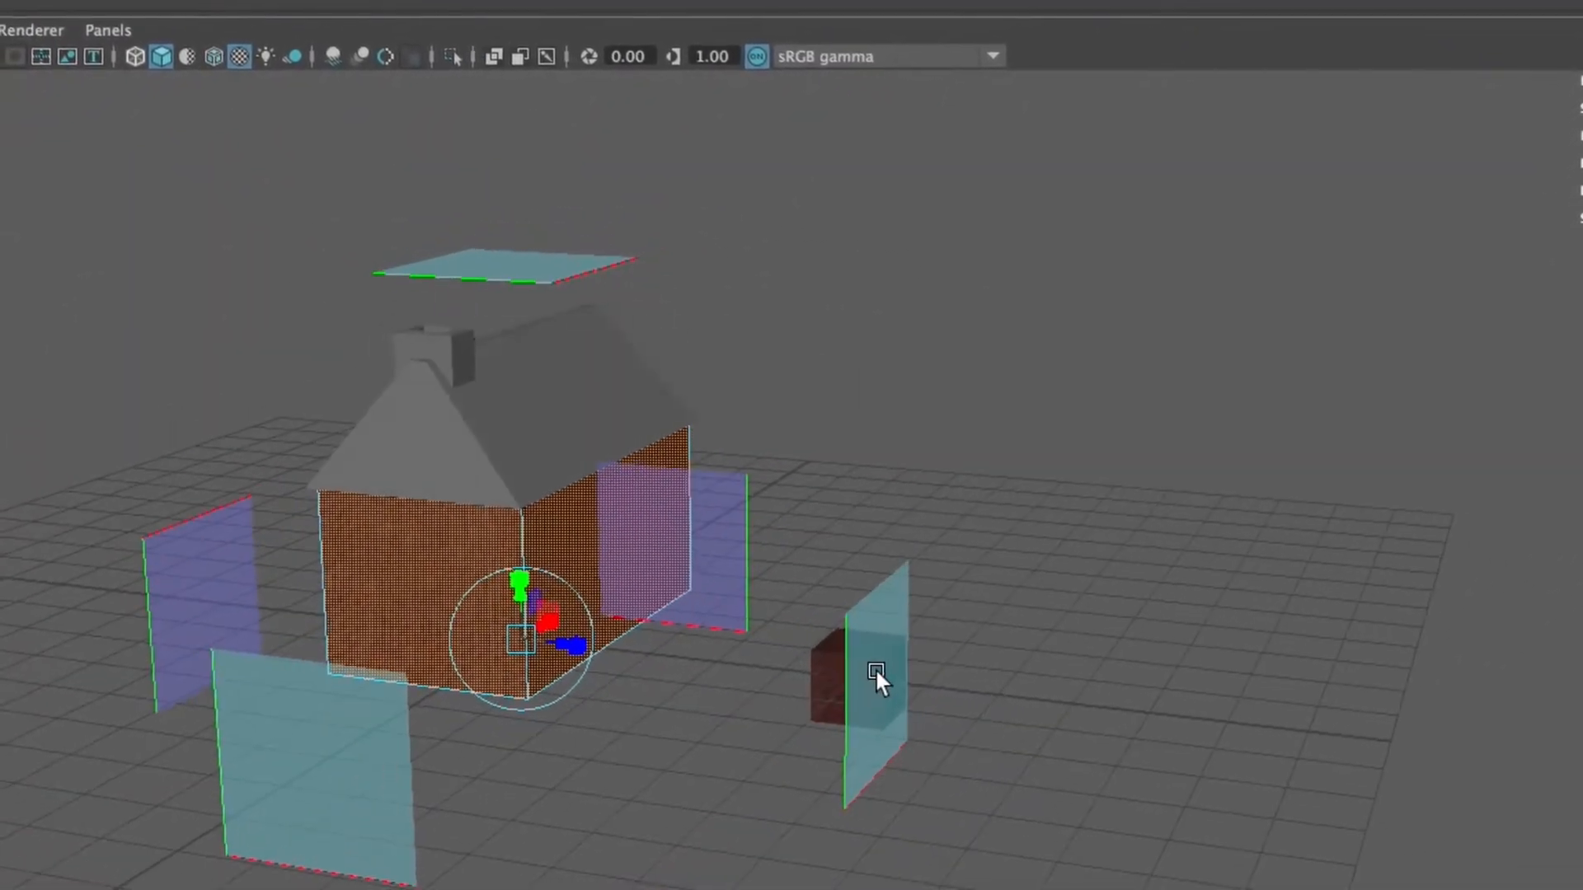
left_click_drag(465, 669, 410, 669, "alt")
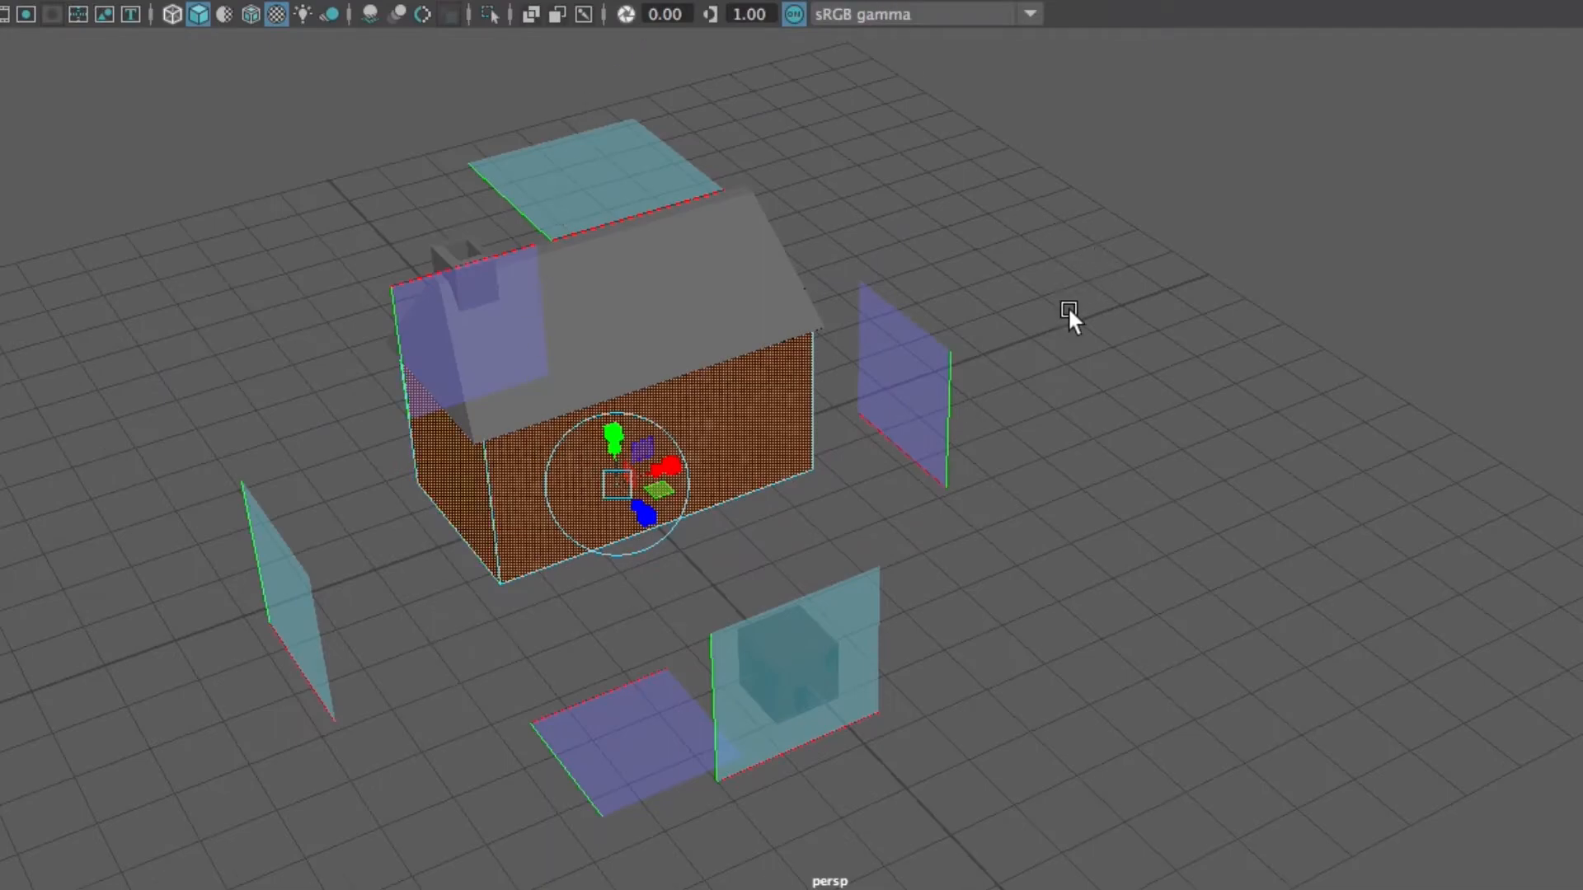
left_click(1109, 396)
right_click_drag(790, 445, 866, 427)
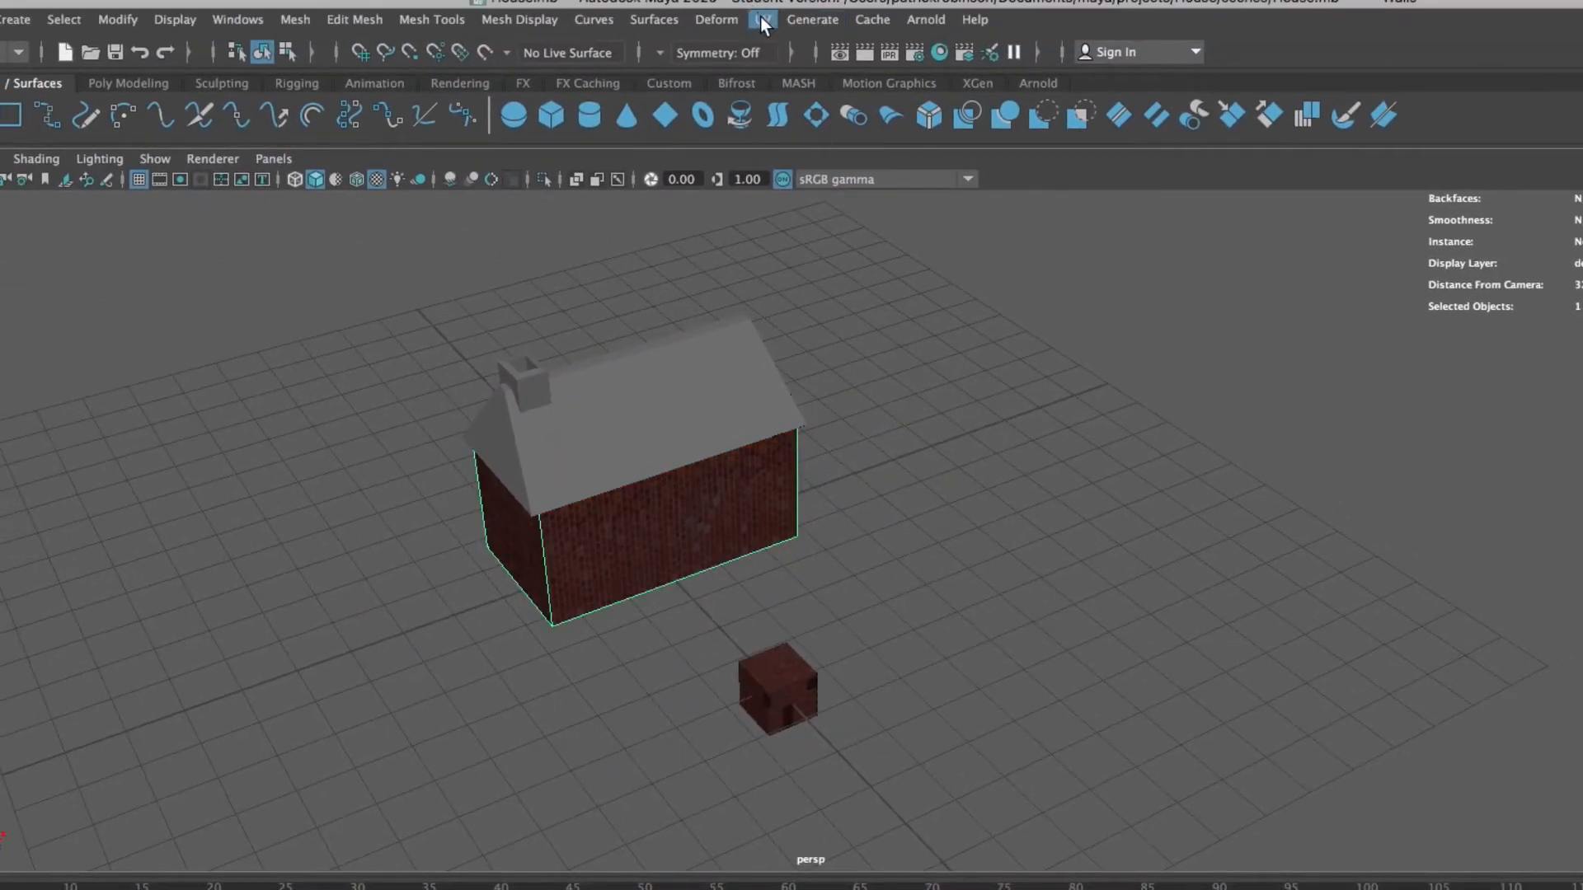
left_click(762, 21)
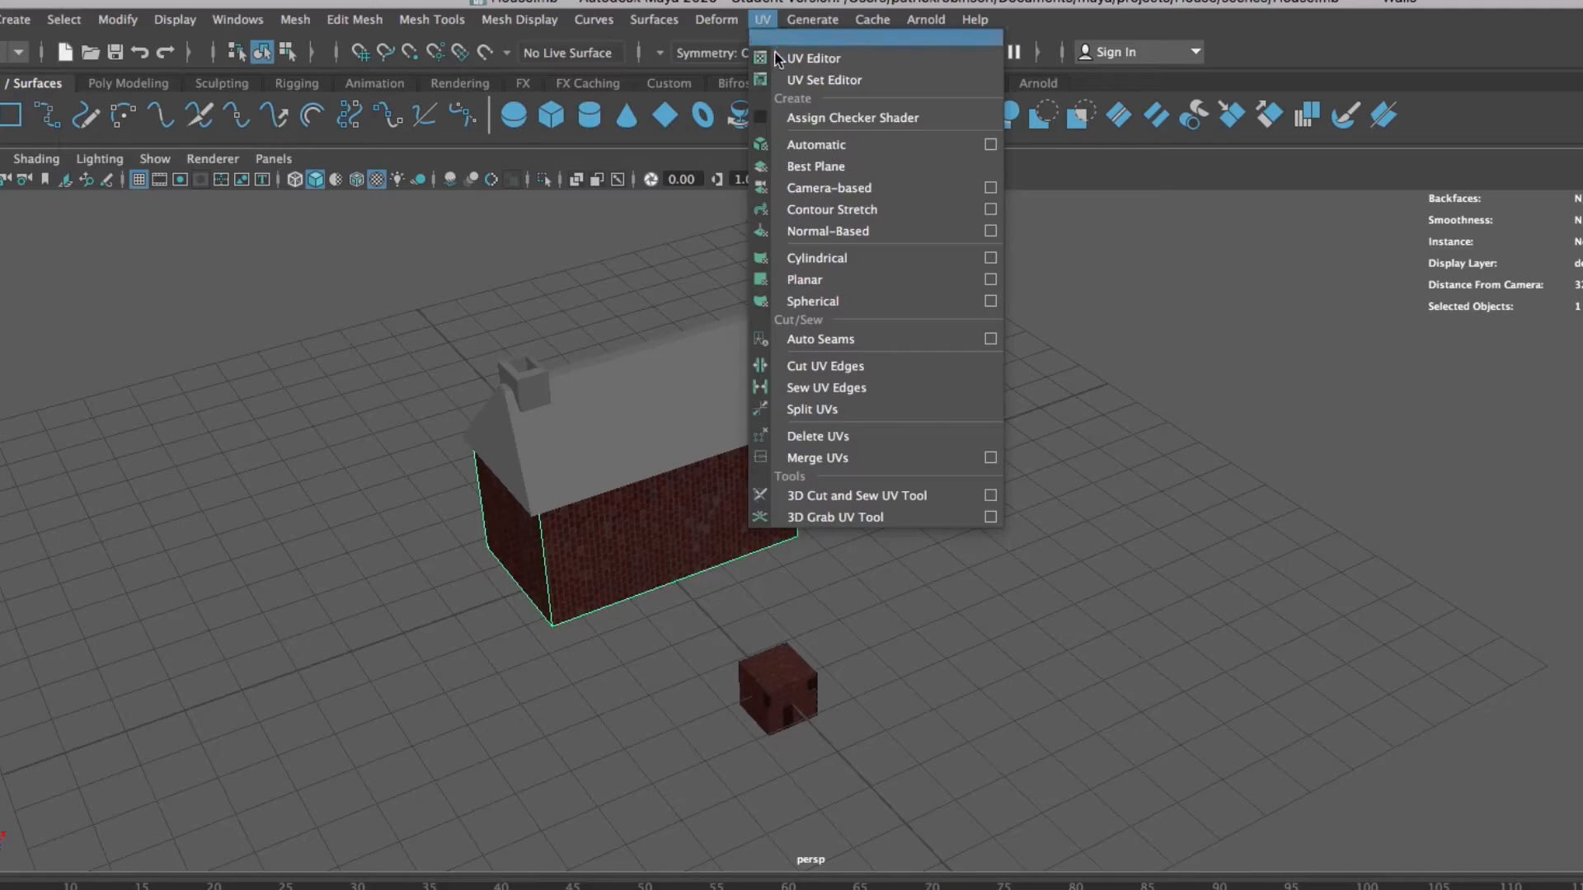
left_click(822, 58)
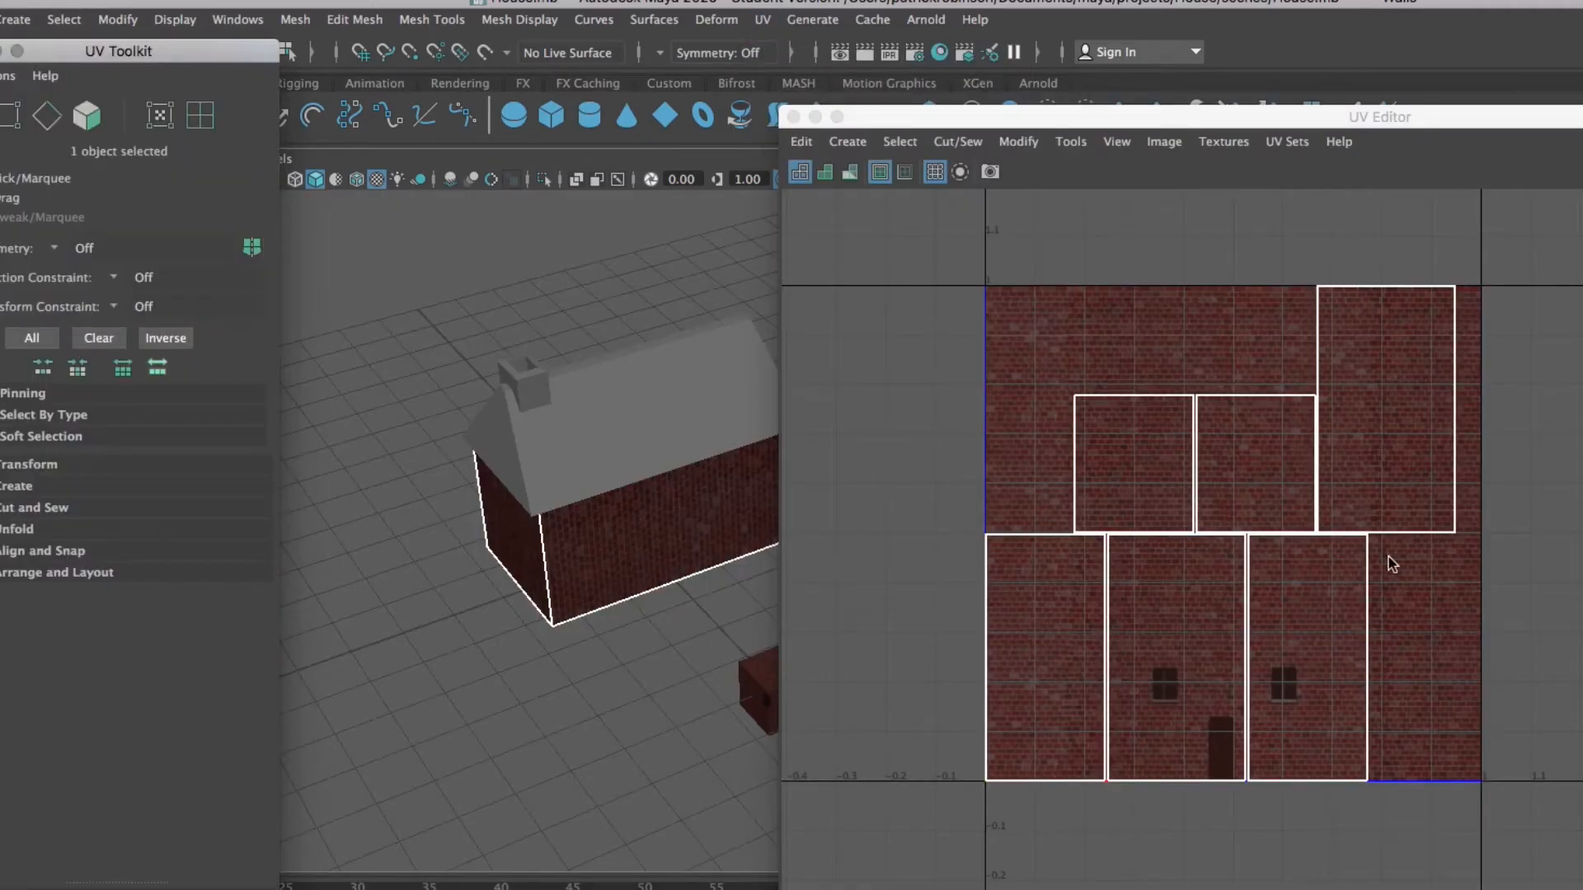
Examine which wall each UV shell belongs to by selecting shells as faces and comparing them with the 3D house
scroll(636, 657, "up", 5)
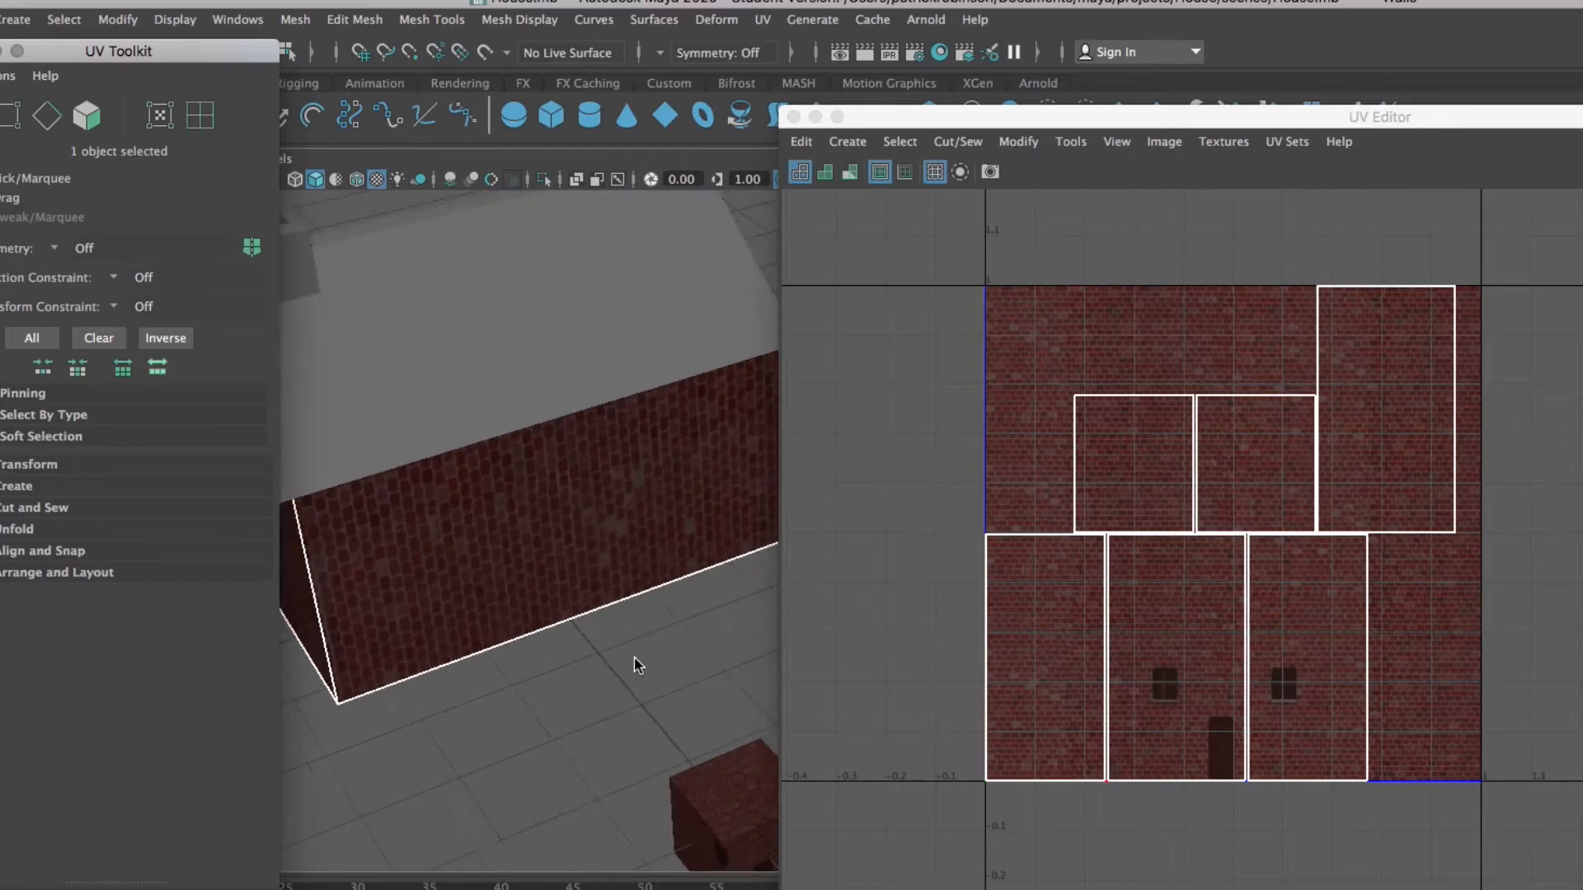
left_click_drag(629, 548, 545, 521, "alt")
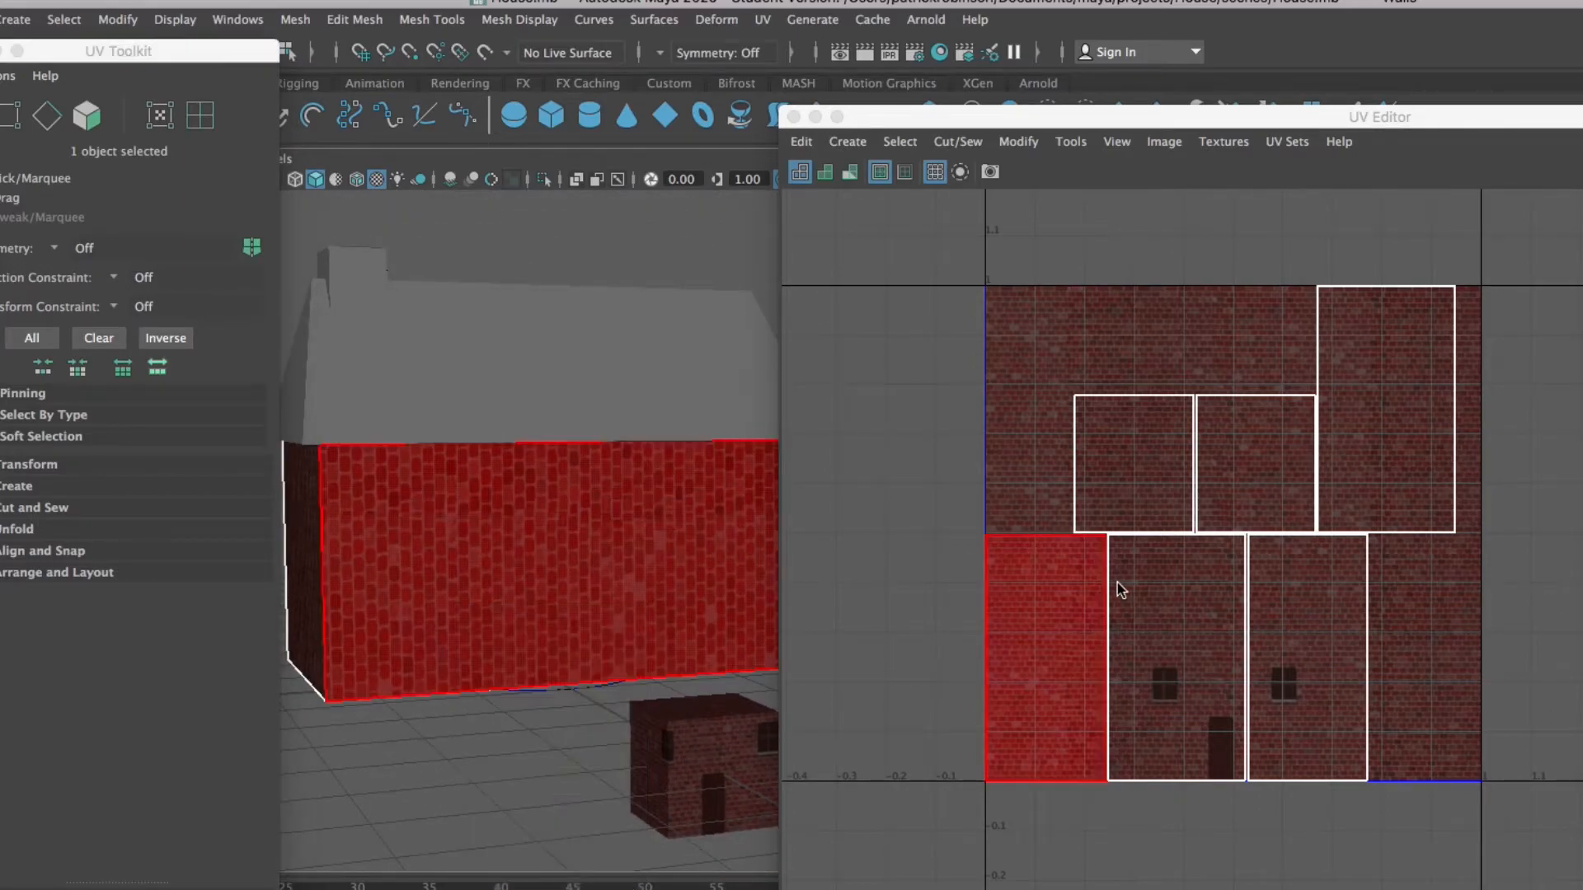
key("F11")
left_click(1319, 598)
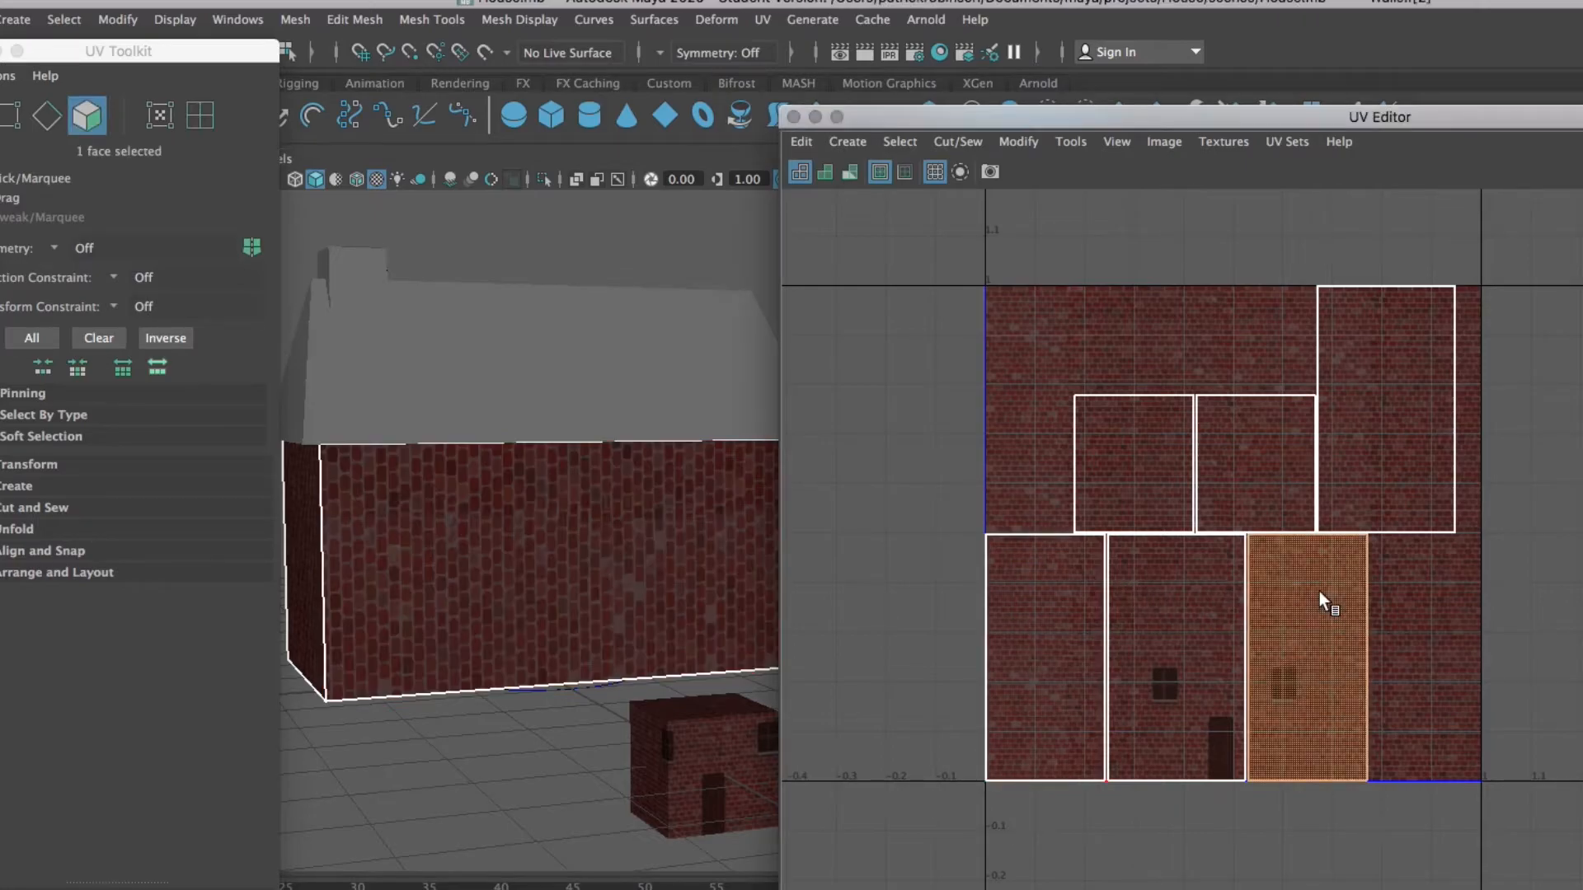
left_click(1190, 605)
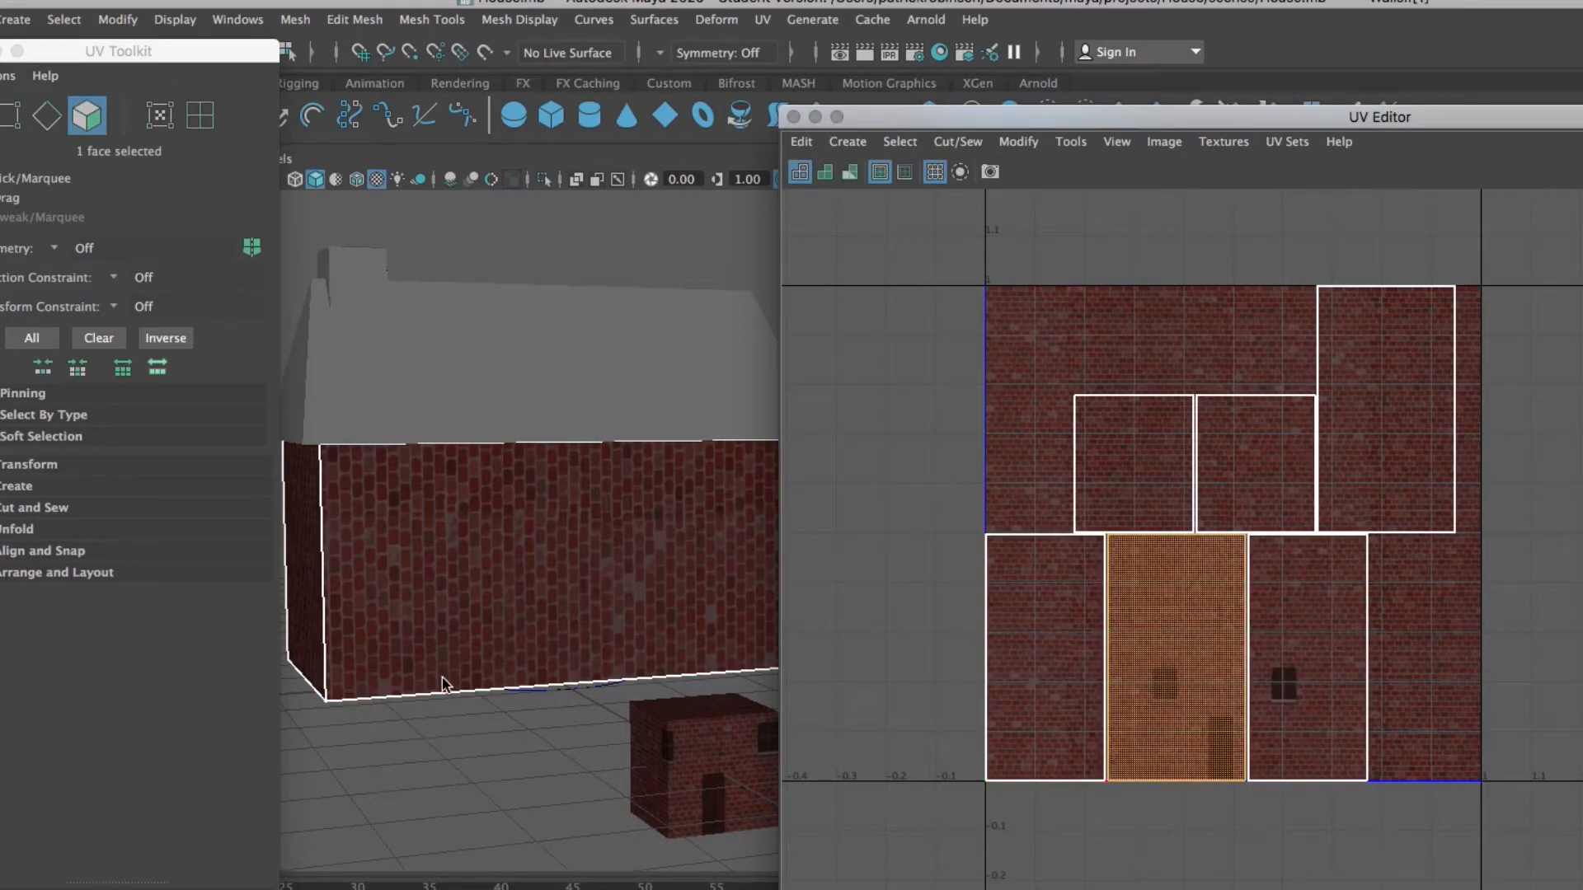
left_click_drag(567, 590, 585, 598, "alt")
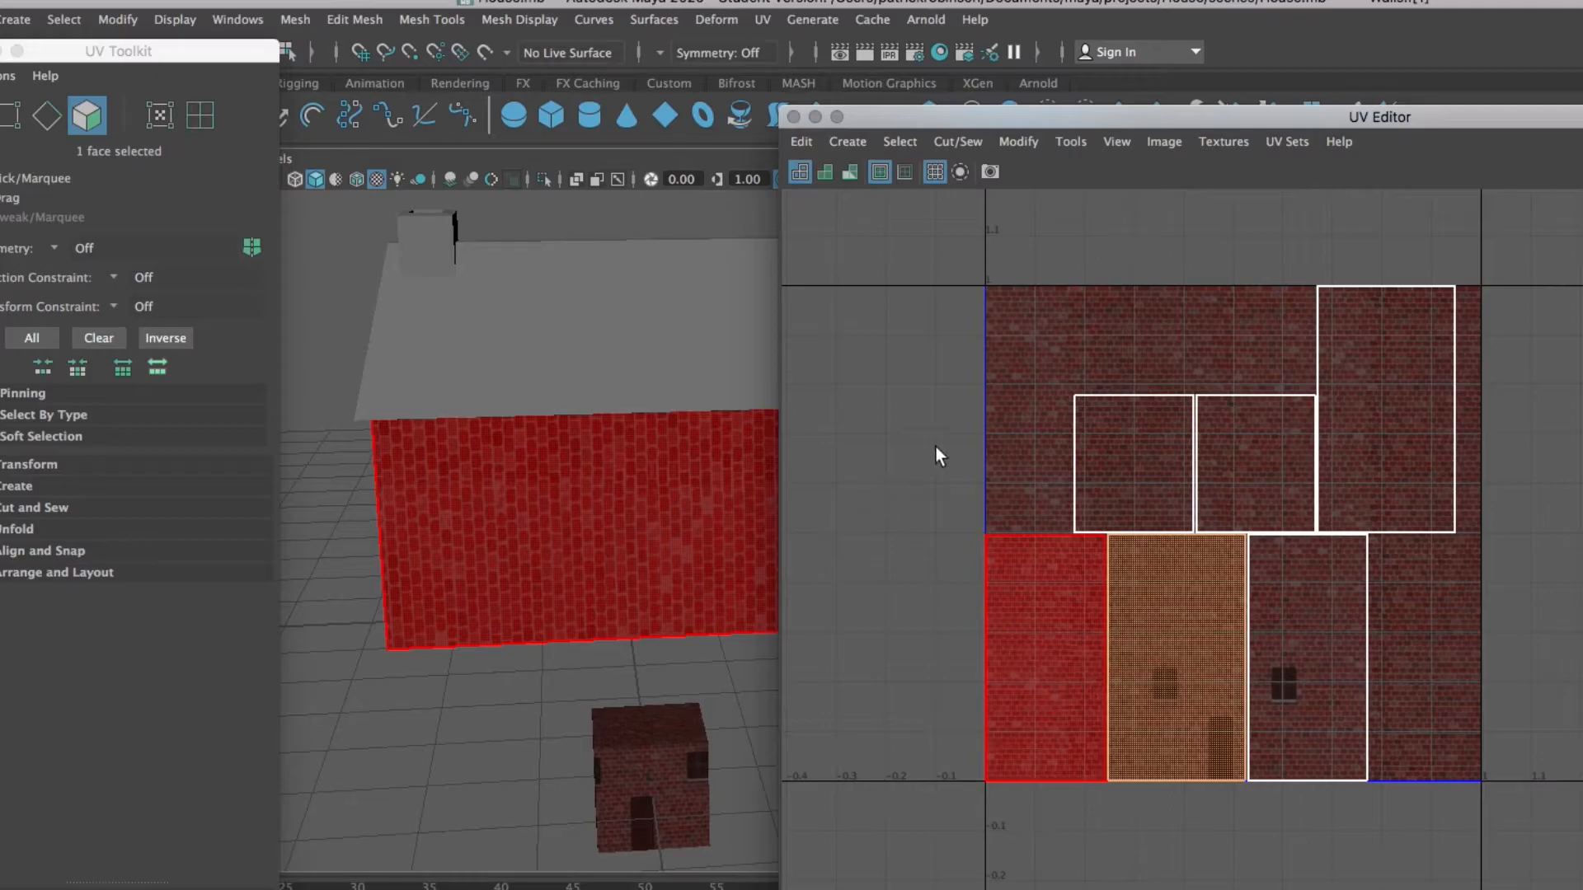
left_click(905, 413)
left_click_drag(595, 516, 723, 489, "alt")
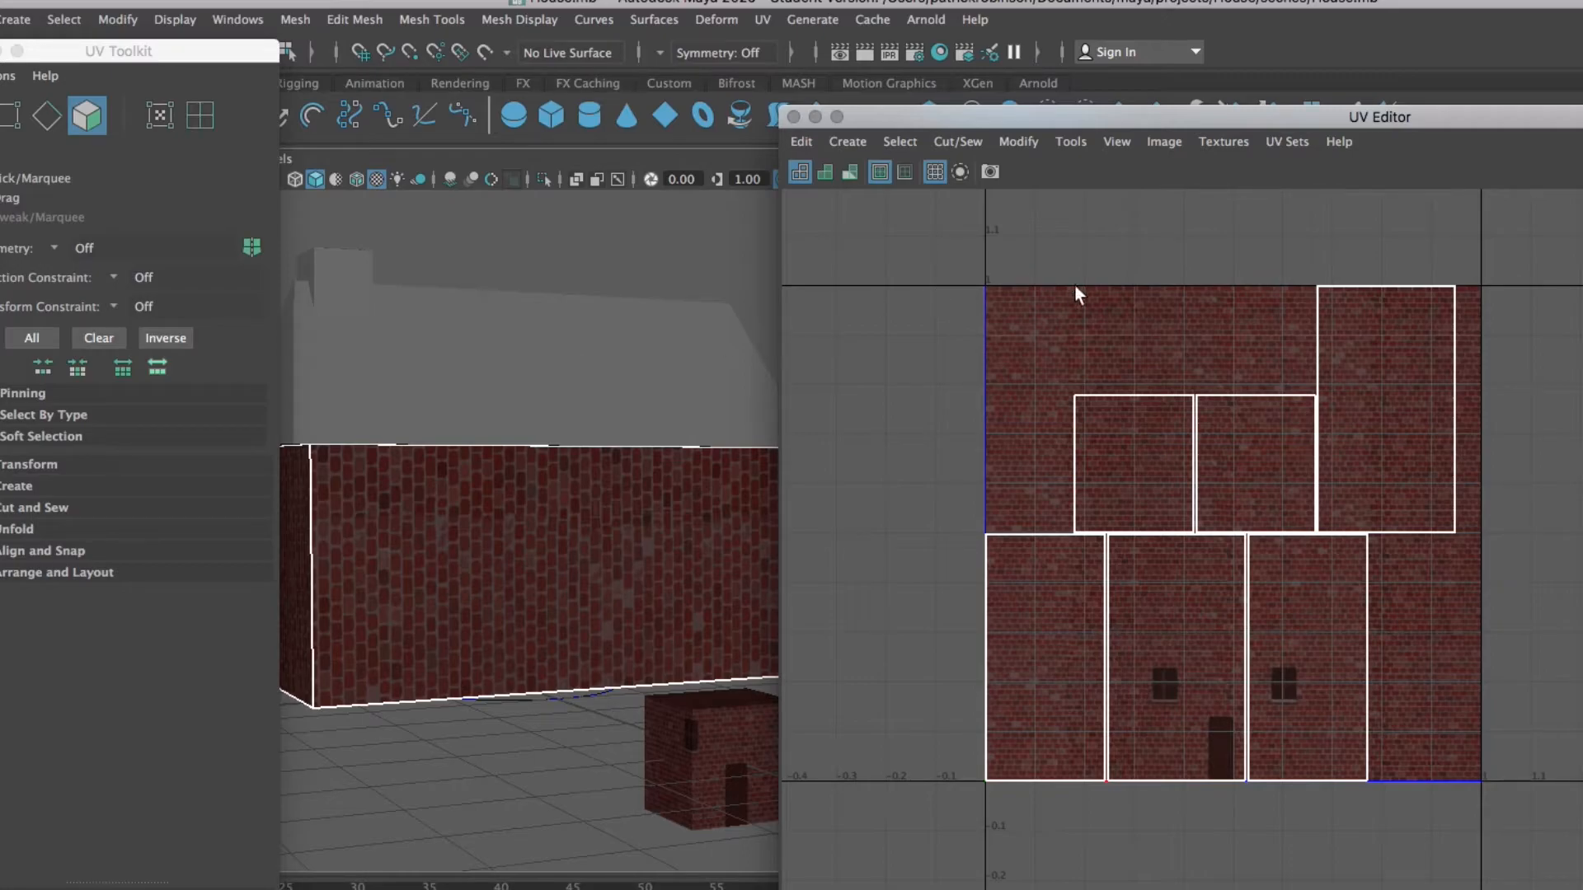
right_click_drag(1095, 416, 1072, 459)
left_click(1106, 470)
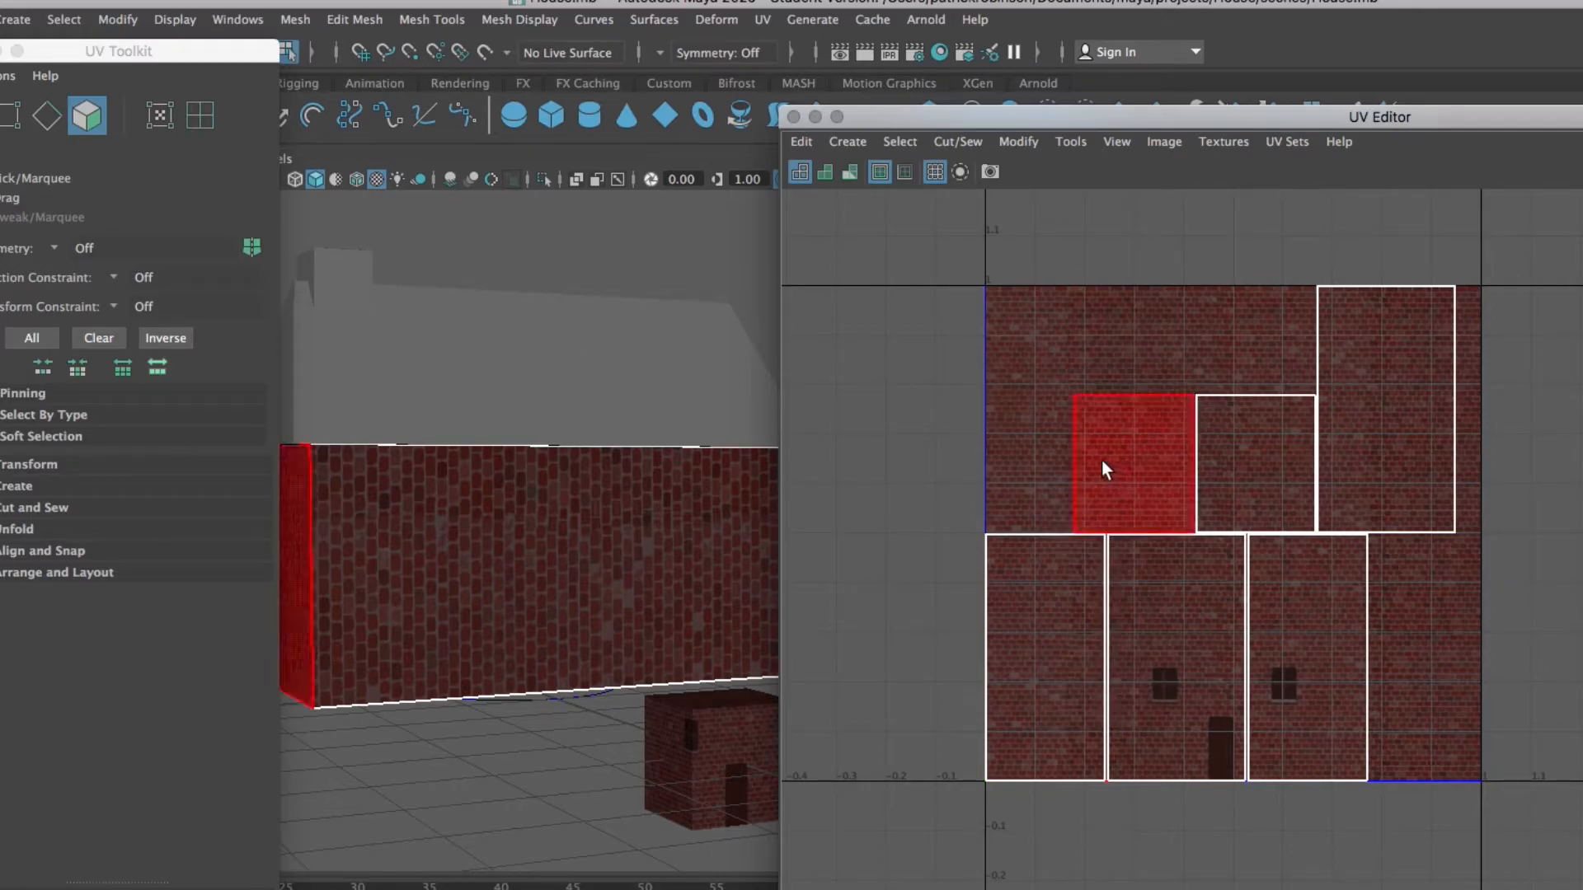
left_click(915, 393)
Select all six wall faces in the UV Editor and rotate their shells a quarter turn counterclockwise
right_click_drag(1035, 357, 1035, 417)
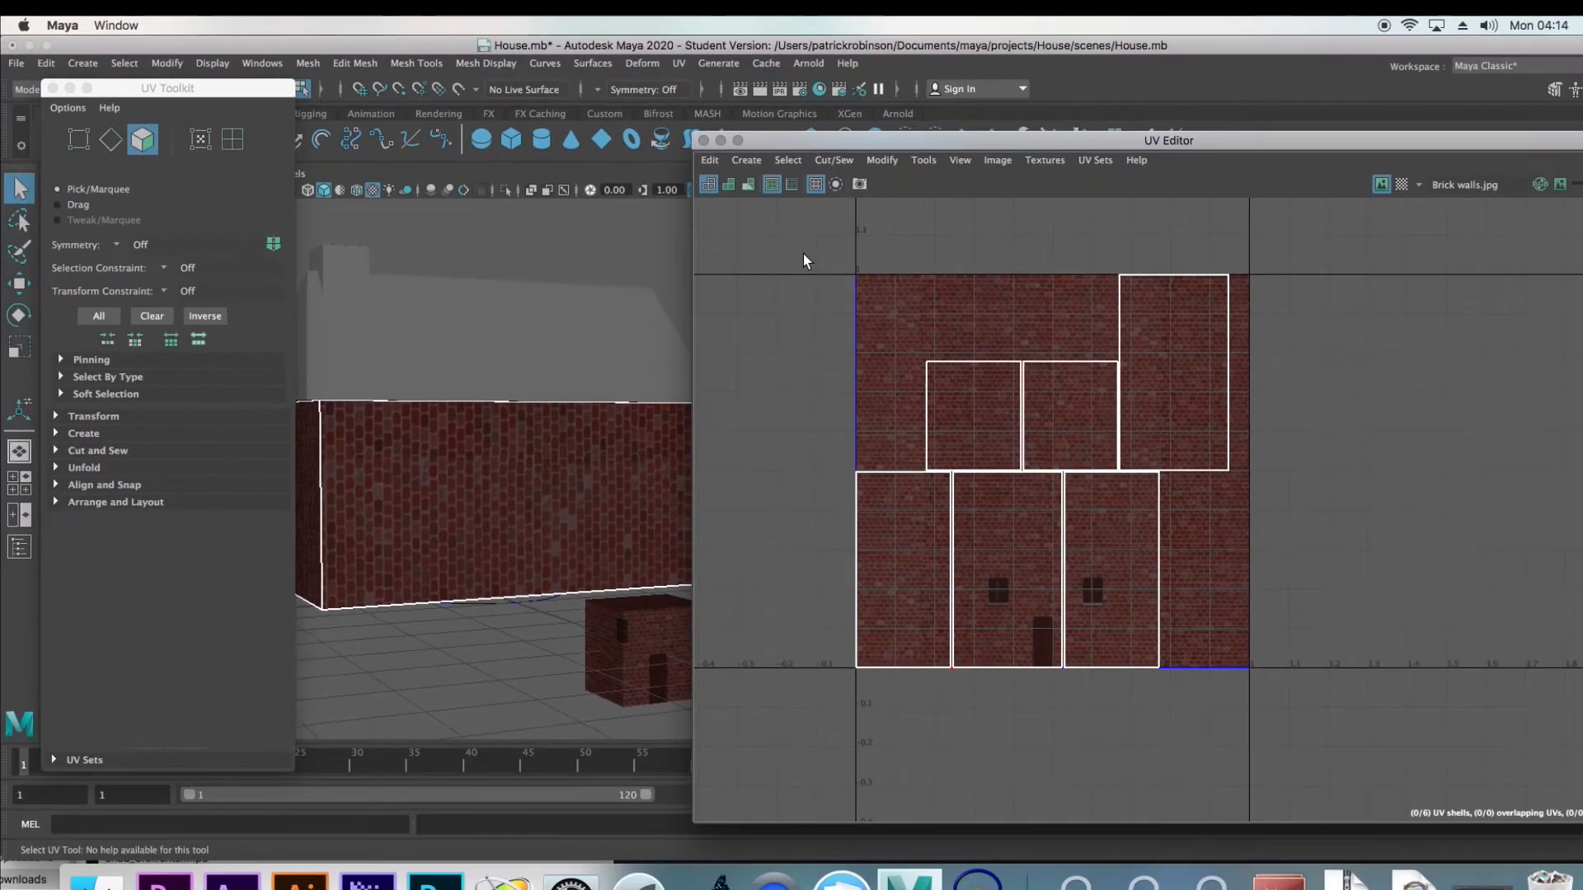
left_click_drag(821, 274, 1251, 670)
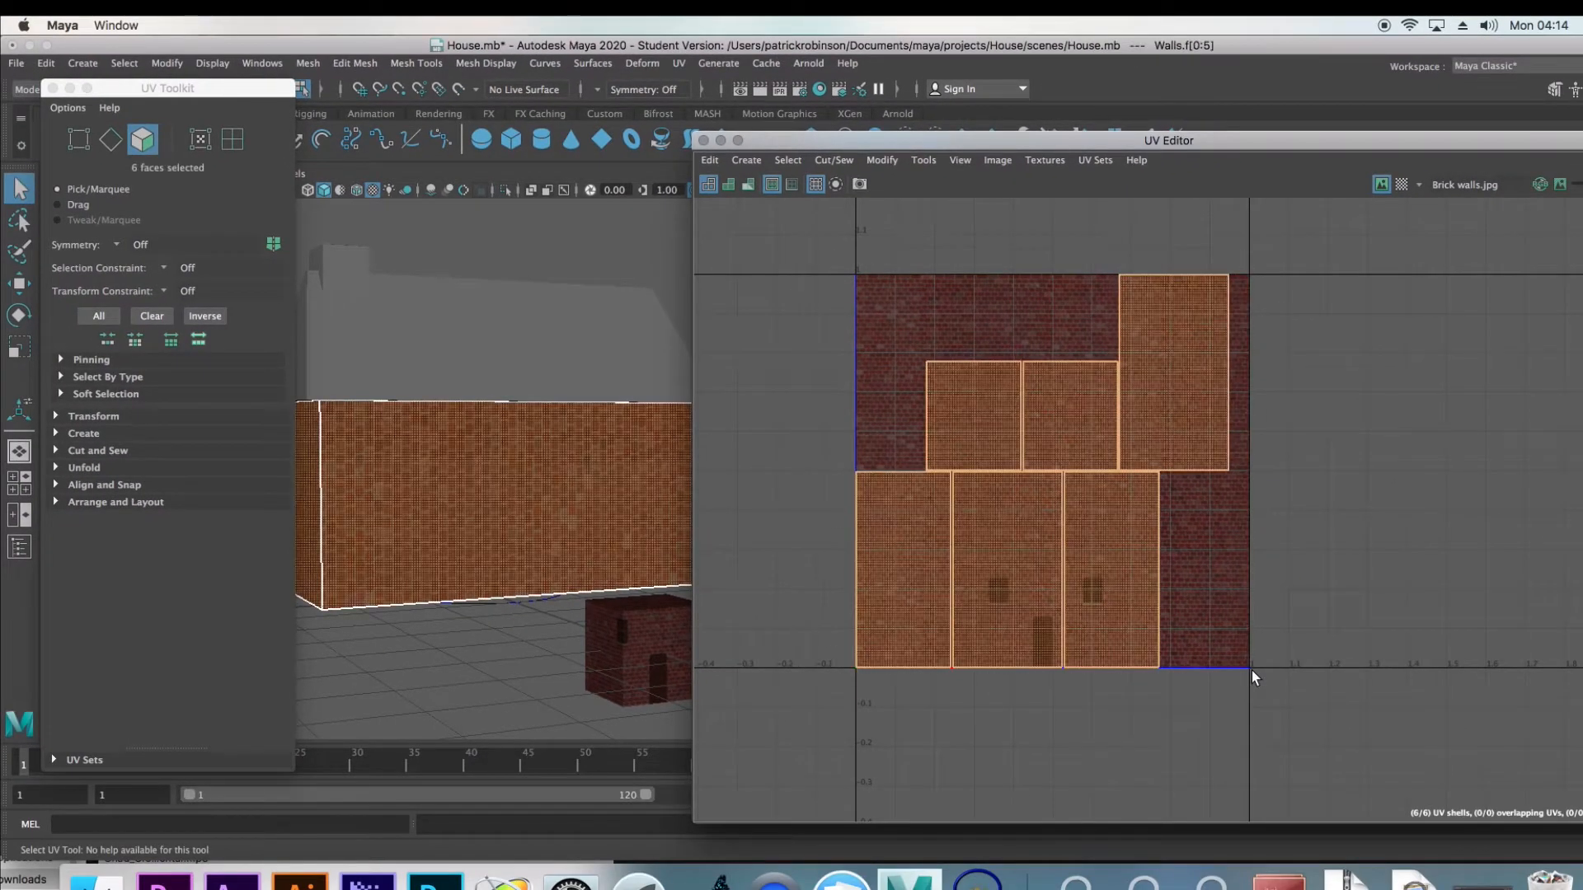
scroll(590, 485, "down", 2)
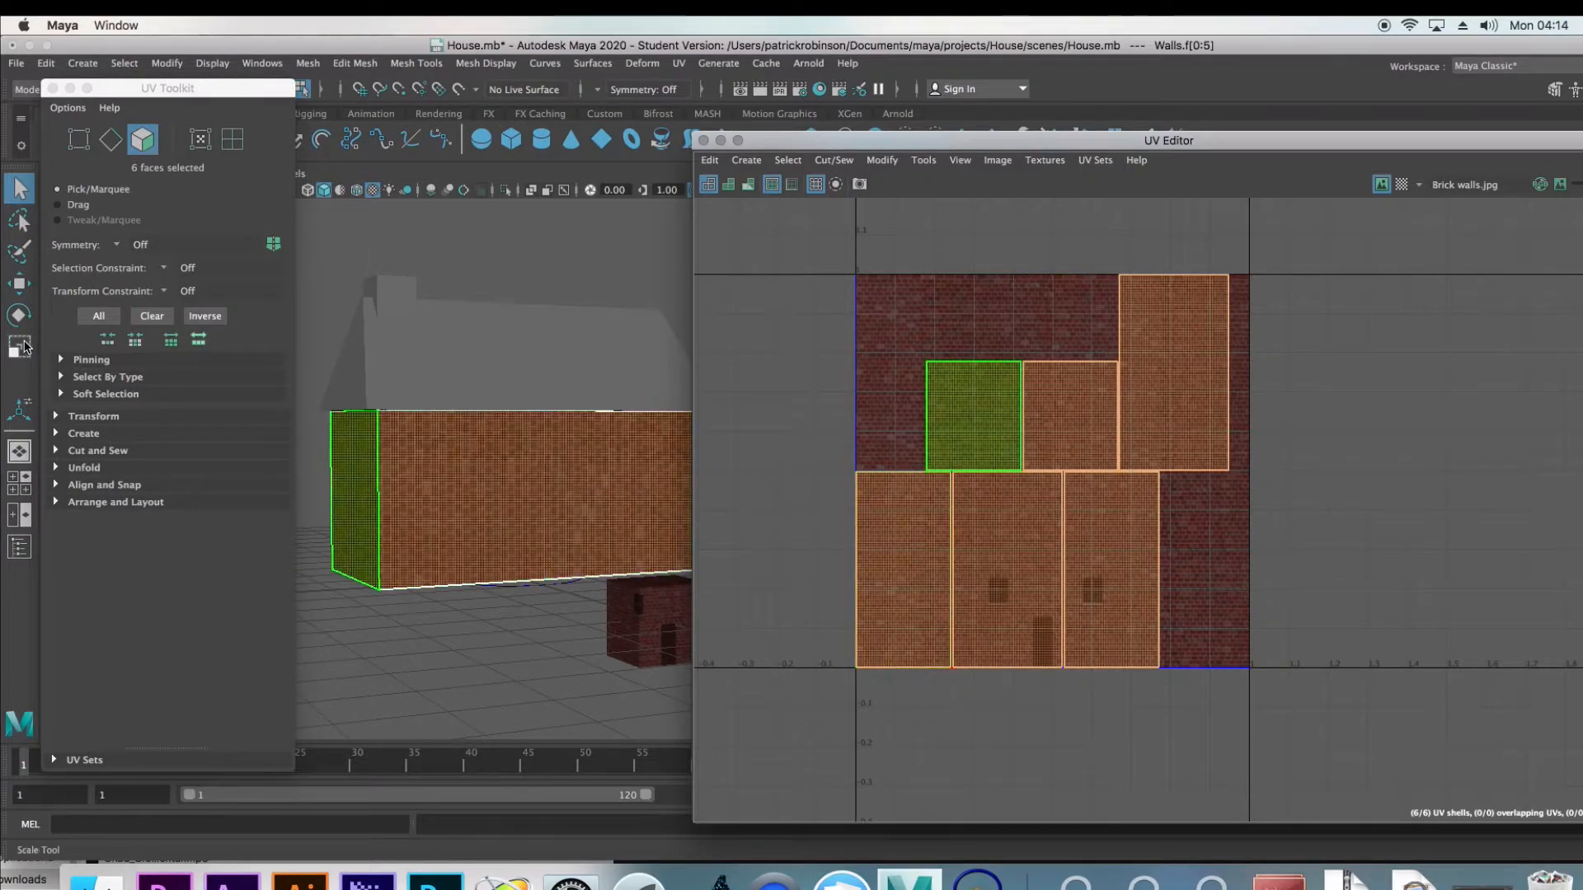
left_click(22, 327)
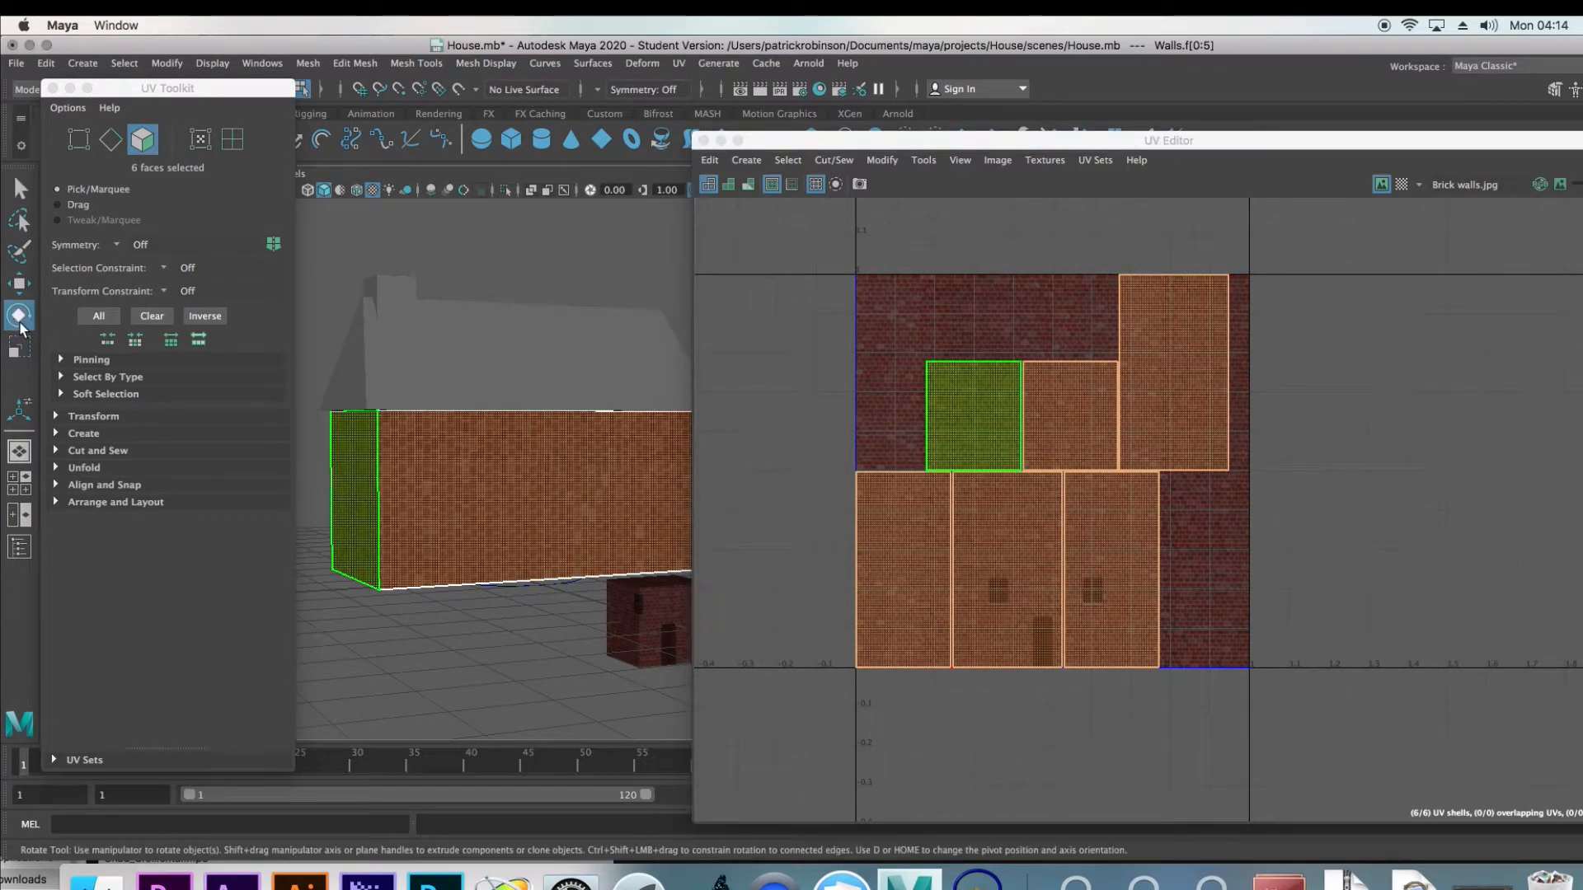
left_click_drag(1071, 425, 956, 423)
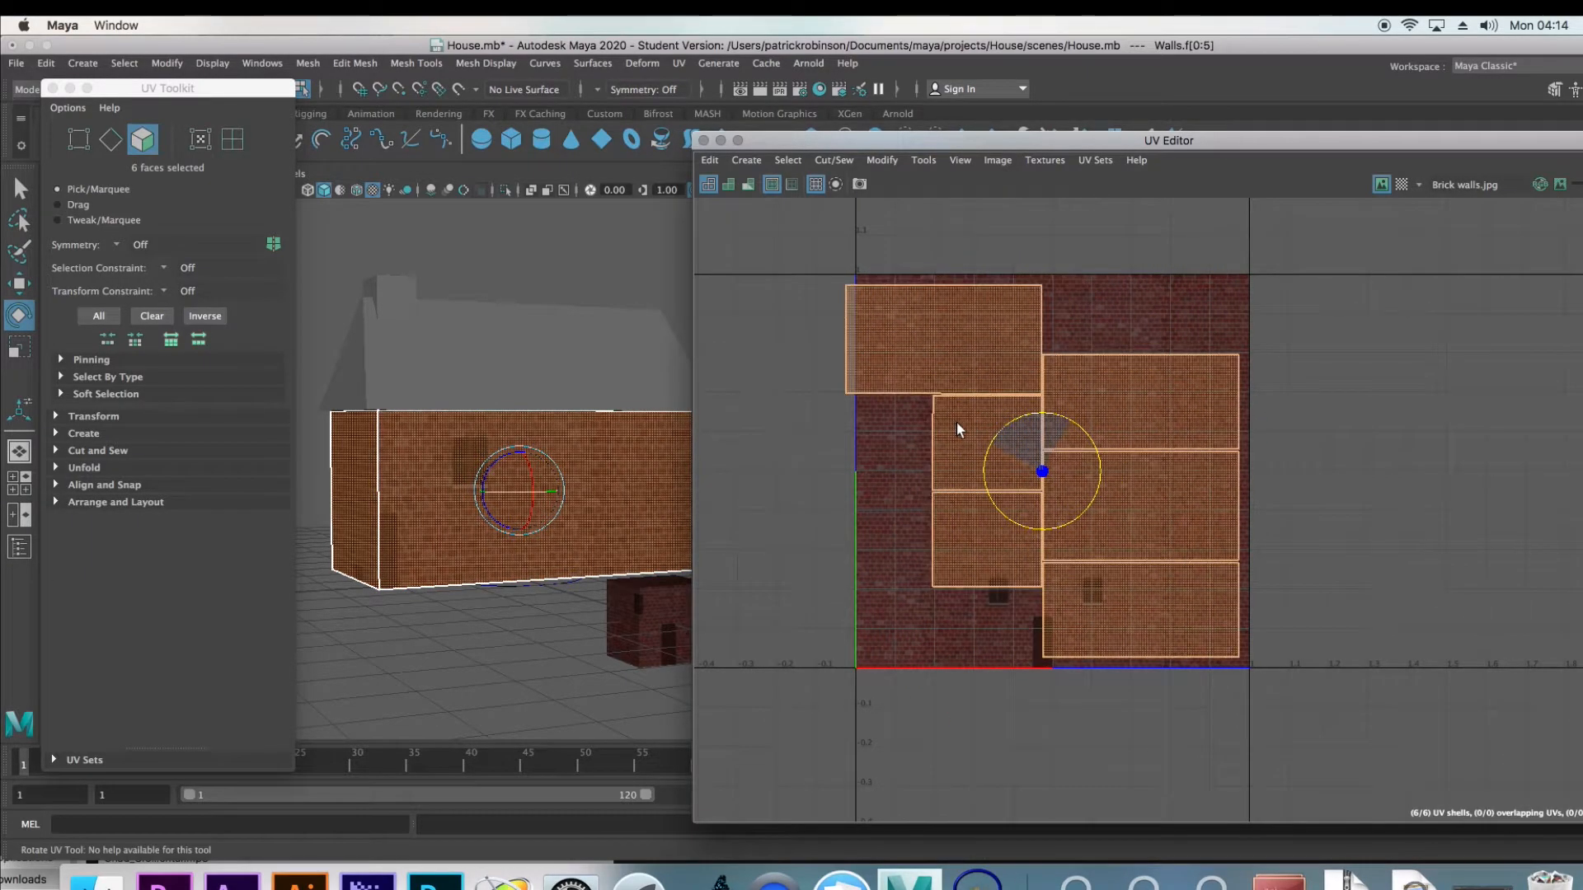
Move all six UV shells so the front wall's shell frames the windows and door, with its base on the texture's lower edge
left_click(18, 288)
left_click_drag(1096, 474, 1027, 478)
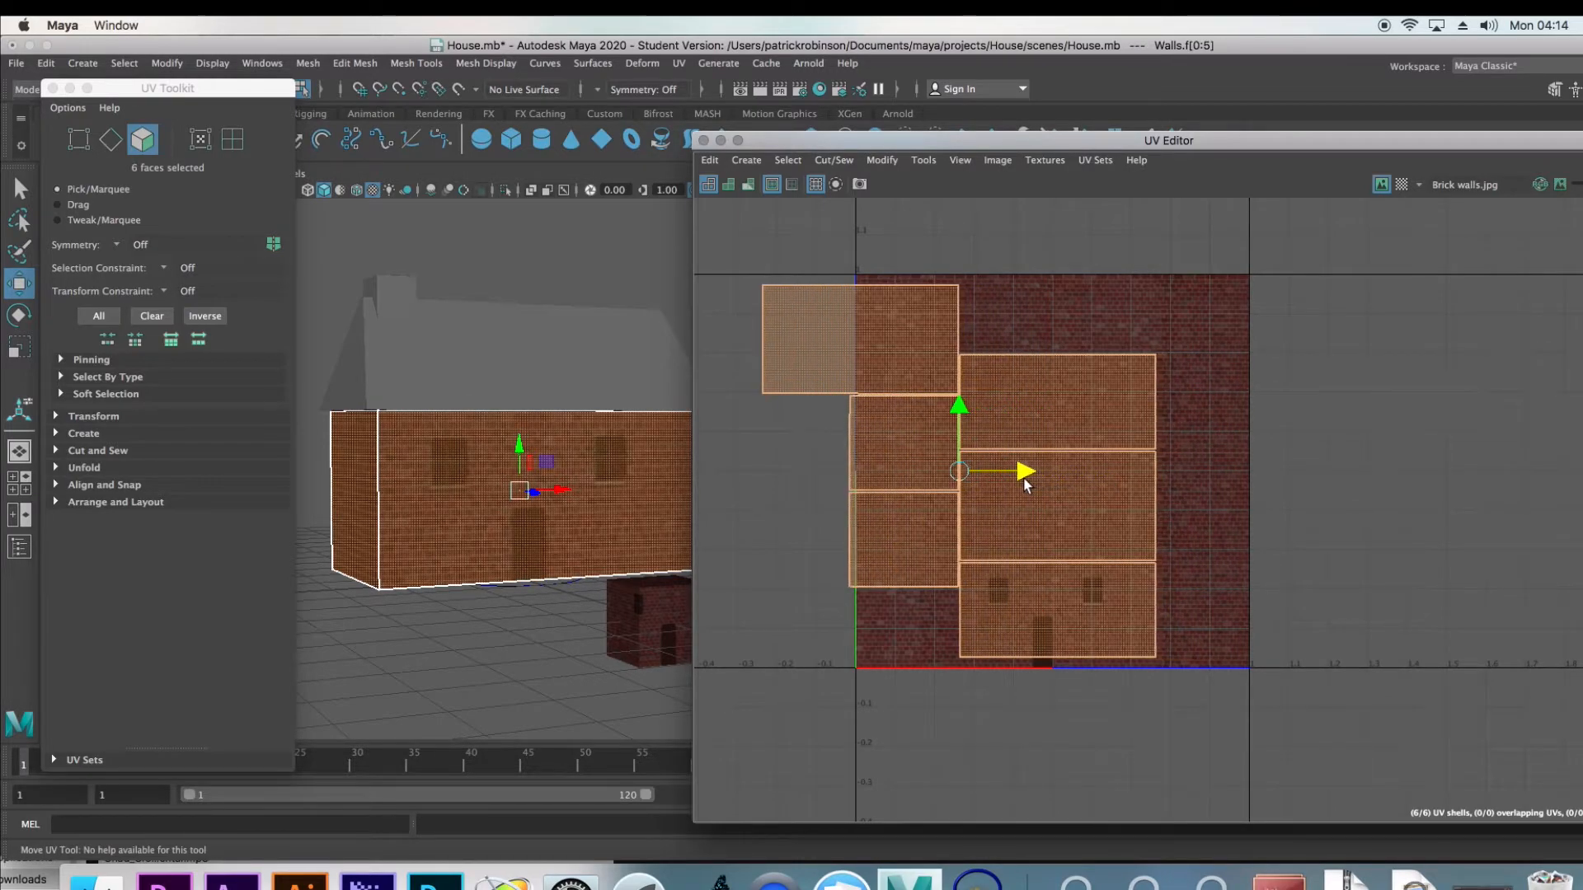
left_click(1232, 544)
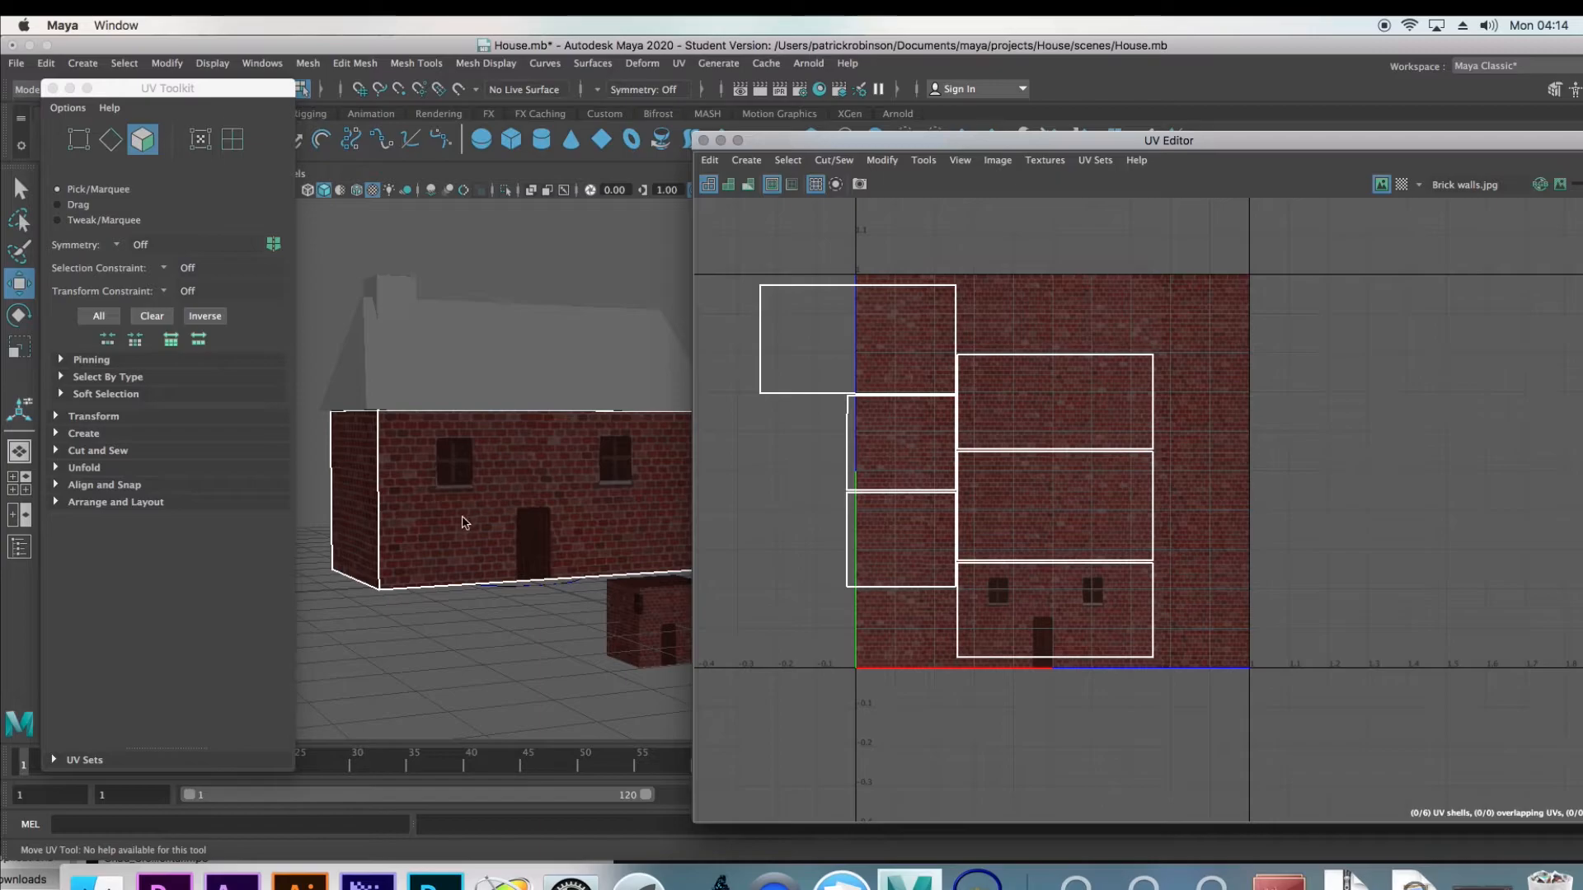
left_click_drag(740, 277, 1201, 643)
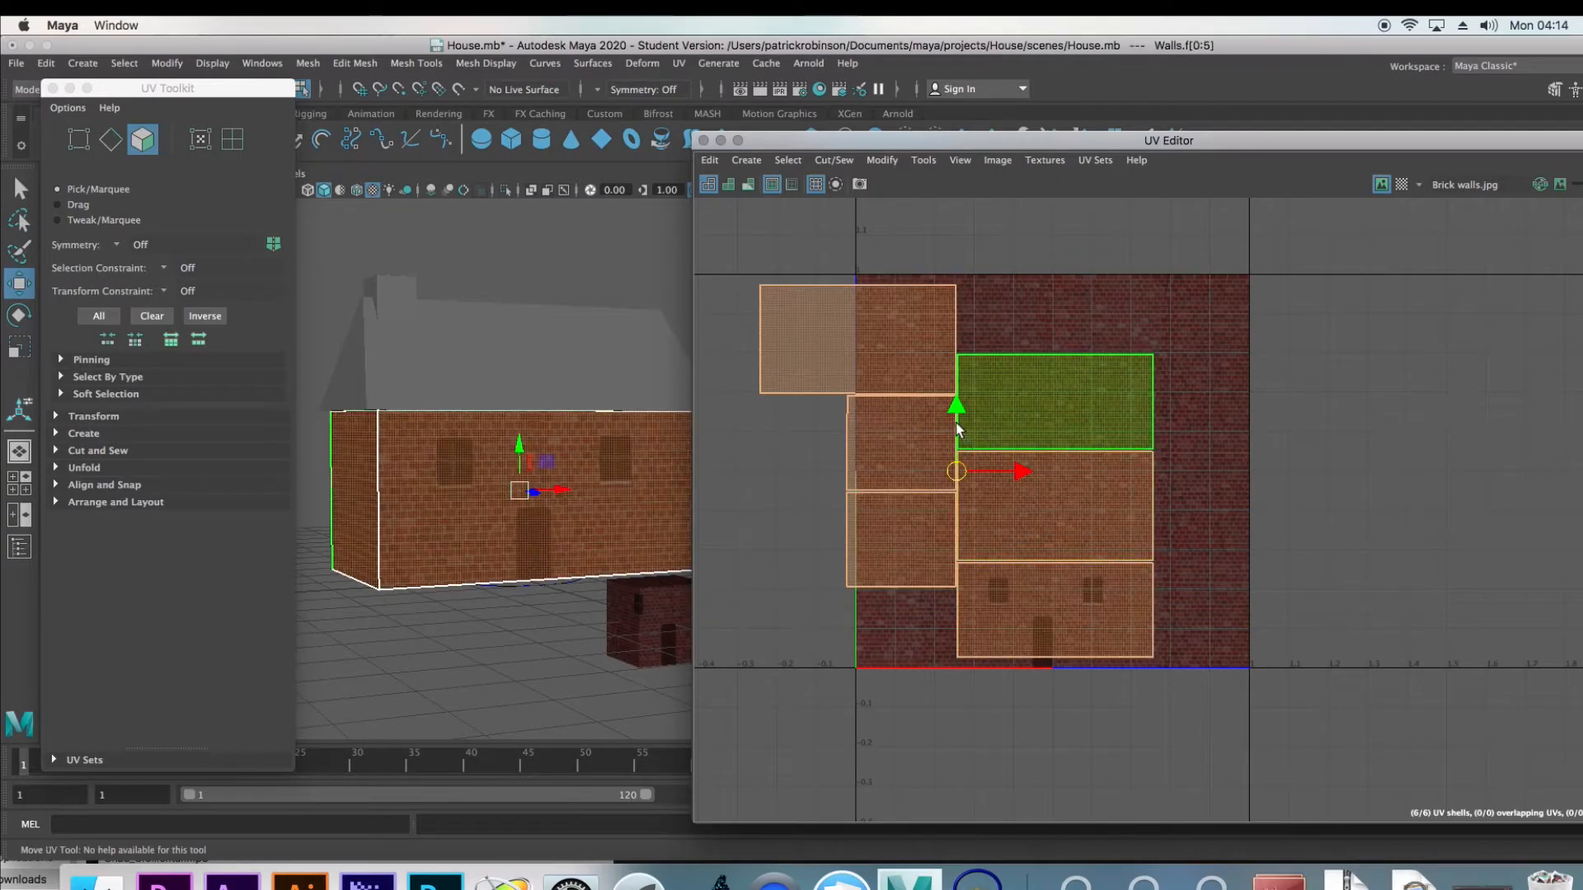
left_click_drag(954, 427, 1013, 483)
left_click(1213, 440)
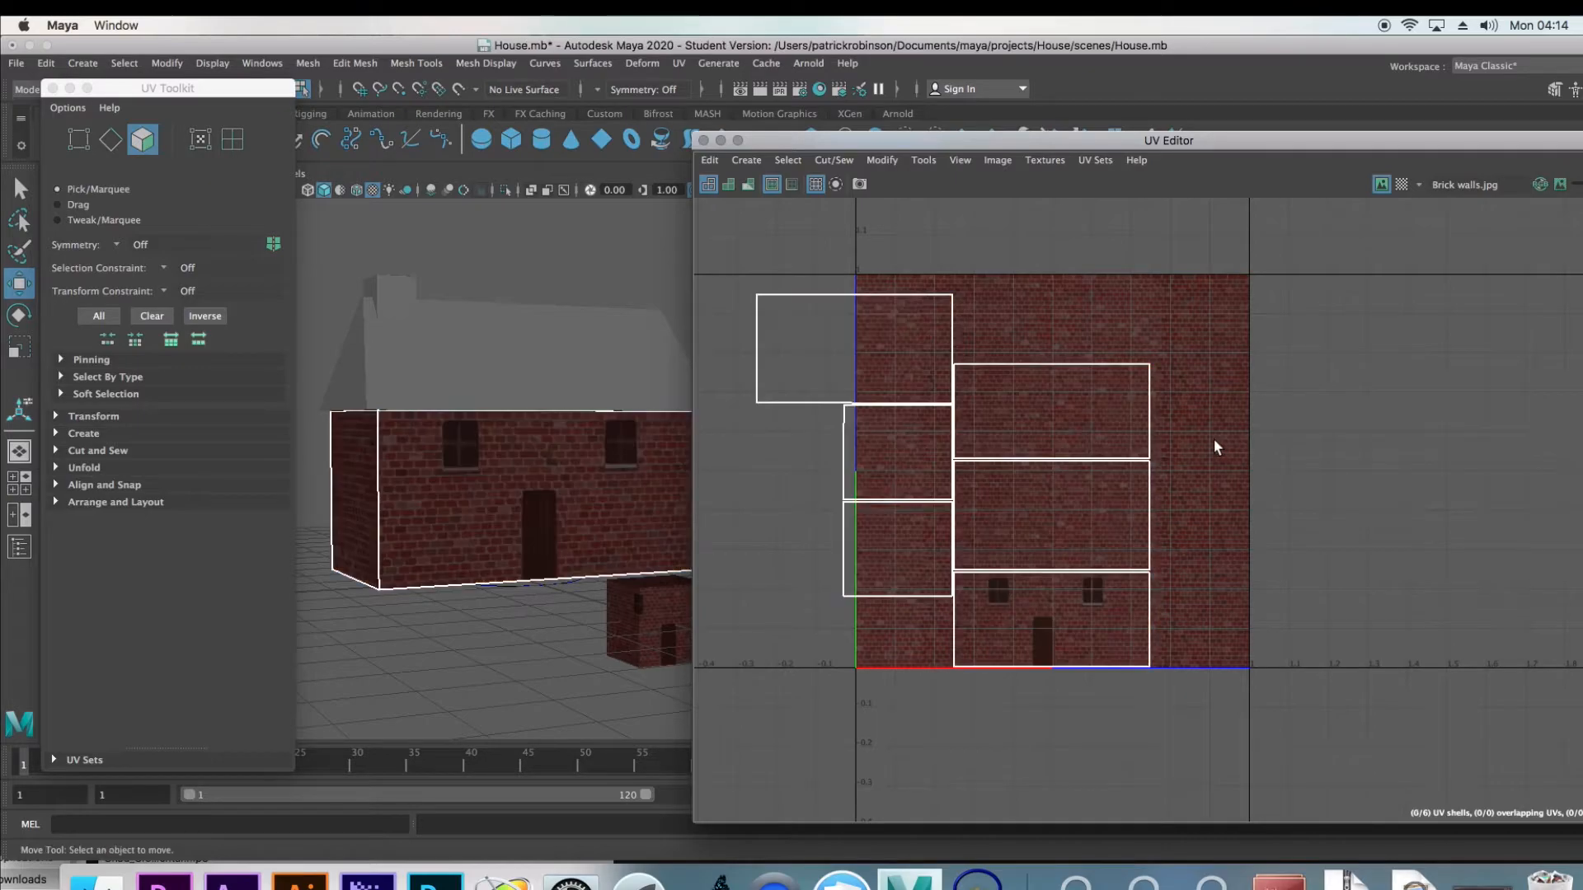
Move the two side-wall UV shells horizontally until they lie within the brick texture, then deselect them
left_click_drag(565, 656, 744, 588, "alt")
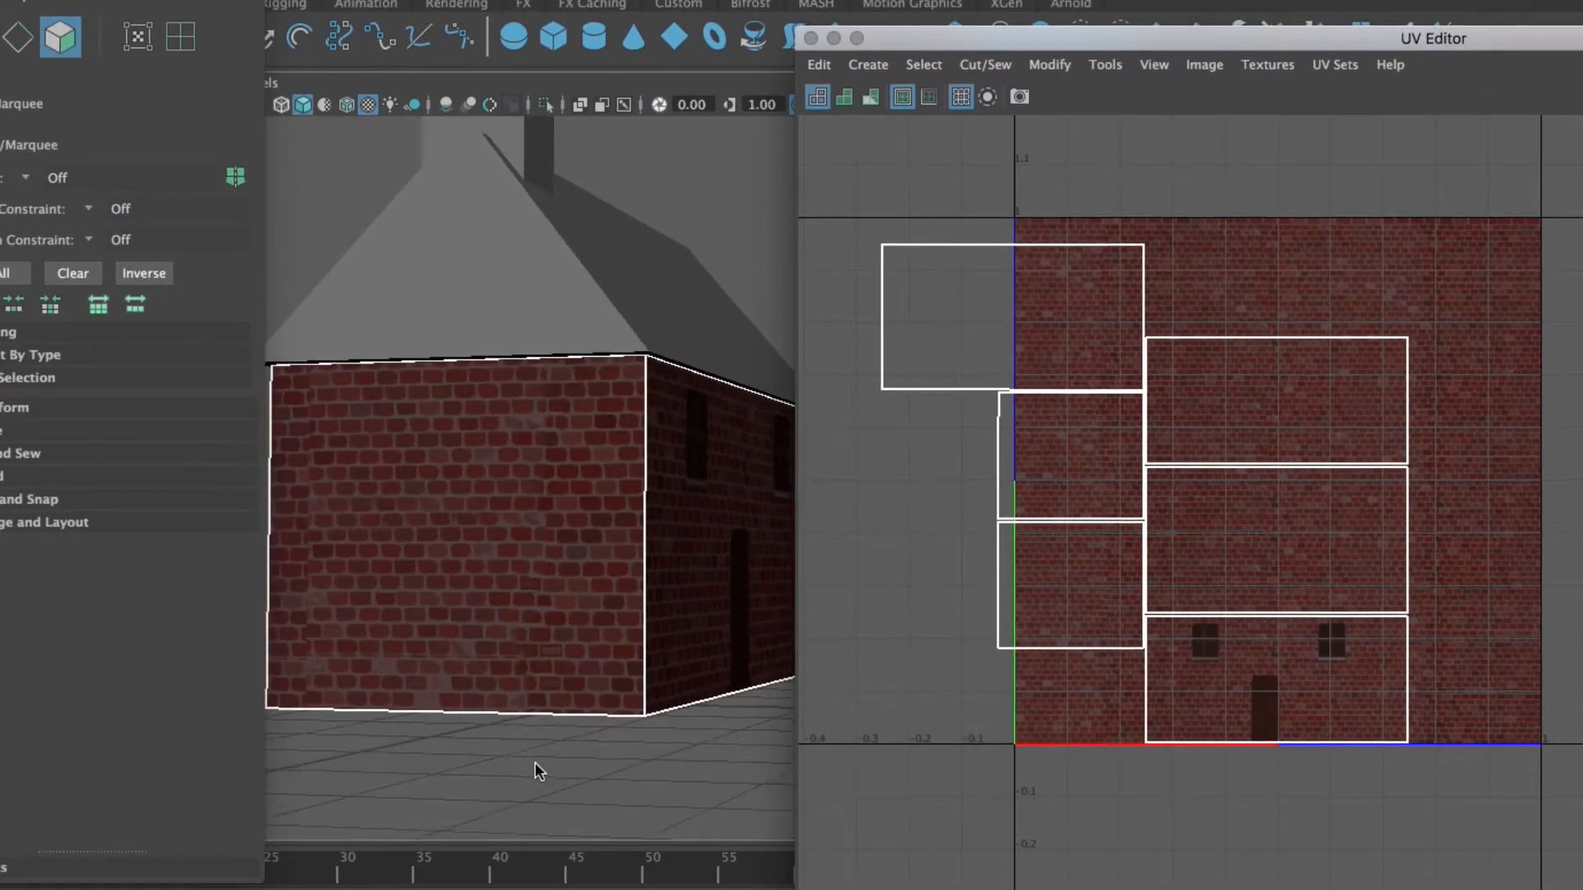
left_click_drag(534, 761, 679, 745, "alt")
left_click(620, 692)
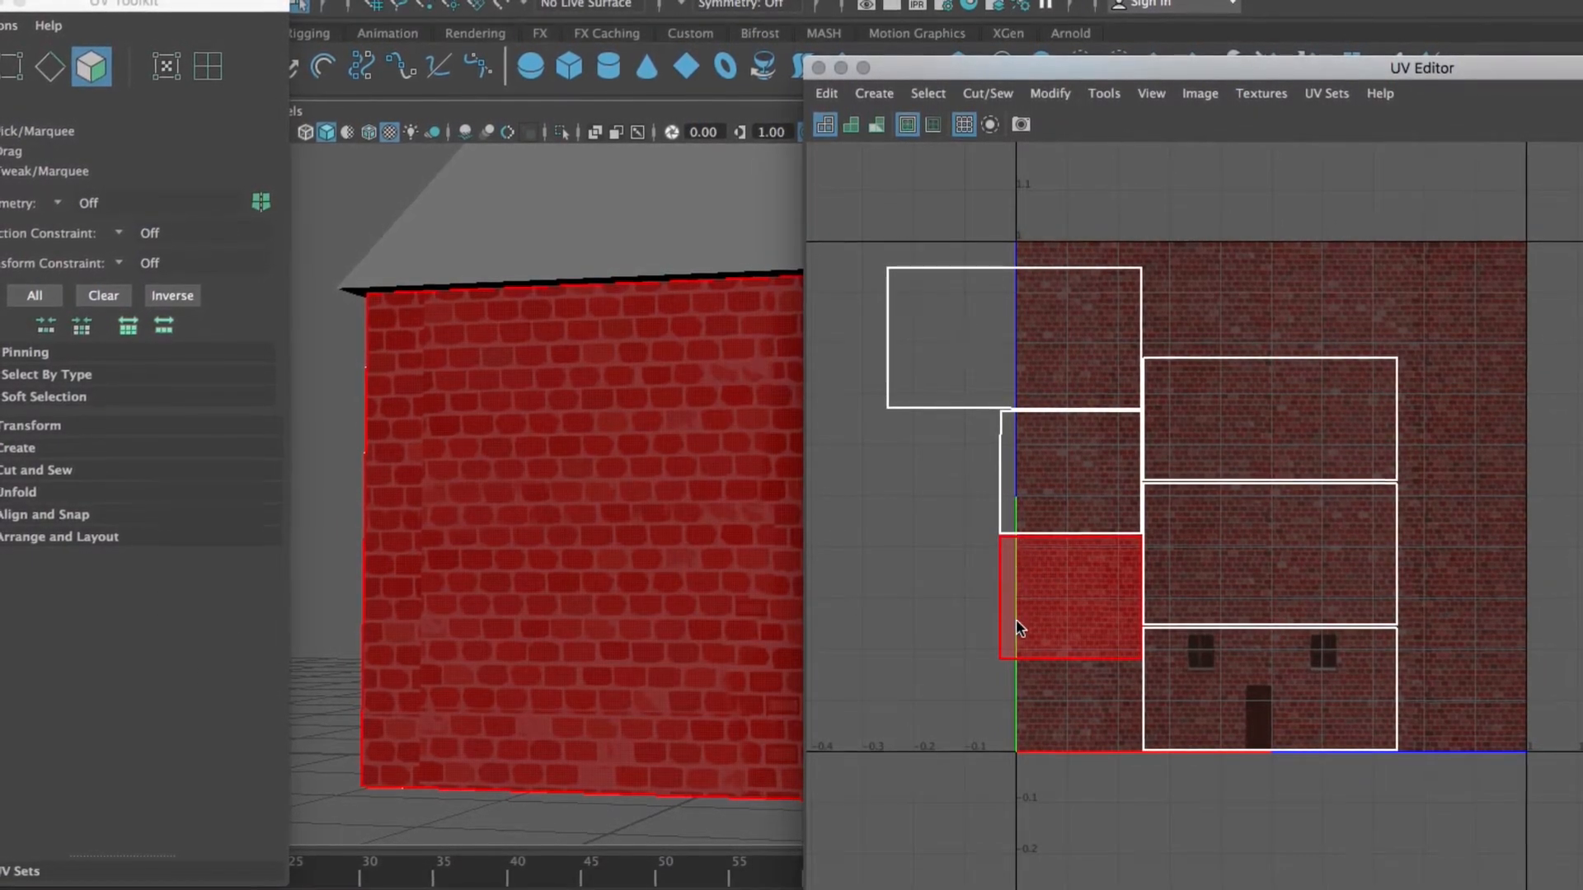
left_click(1081, 631)
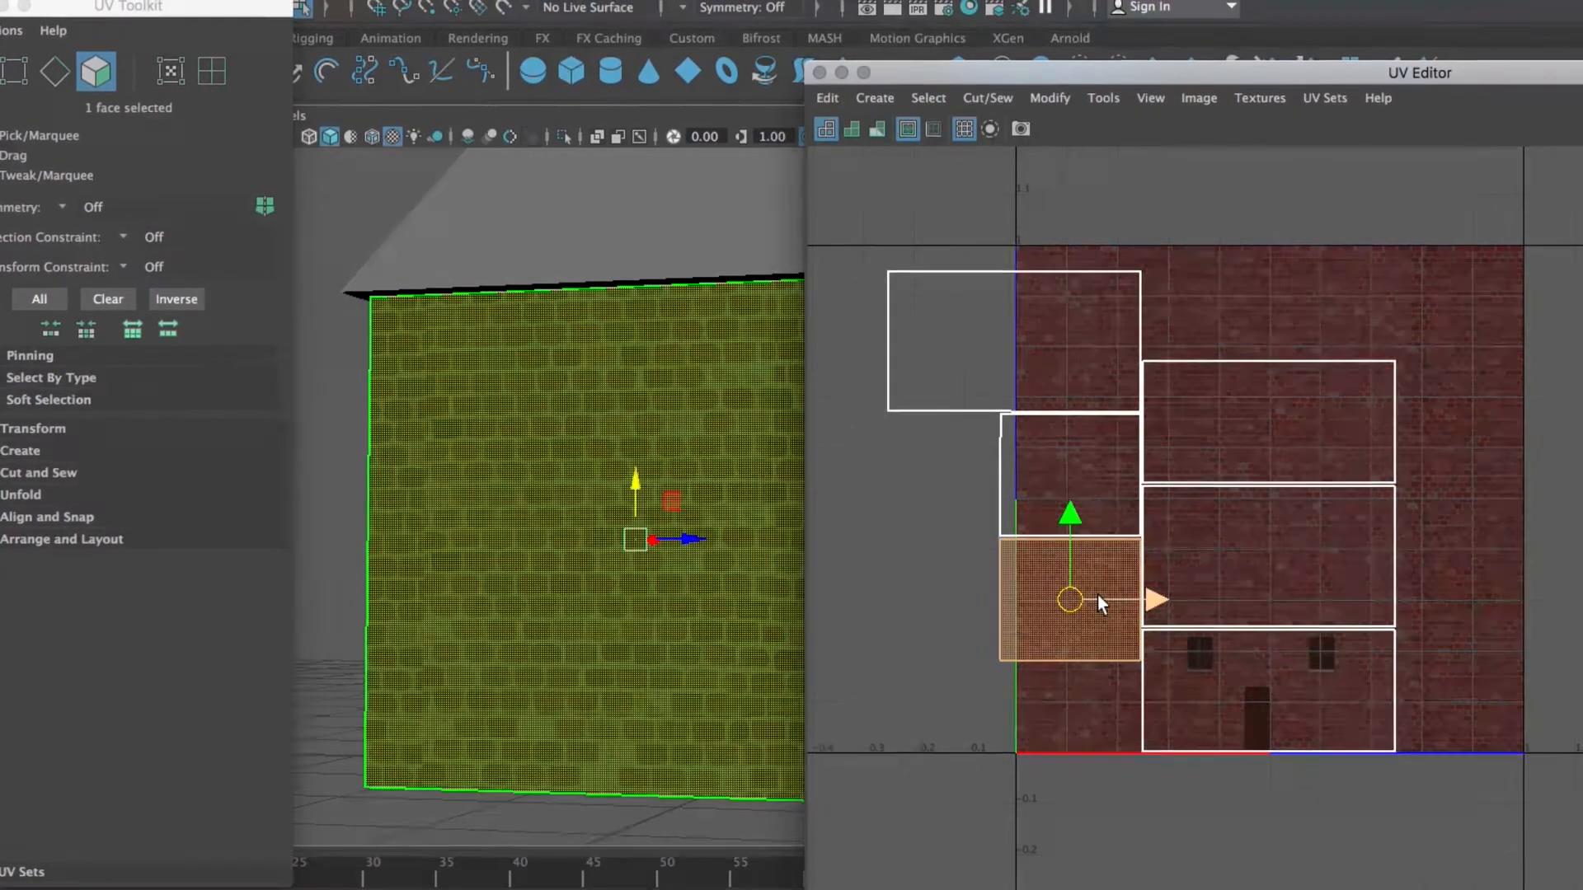
left_click_drag(1124, 598, 1134, 605)
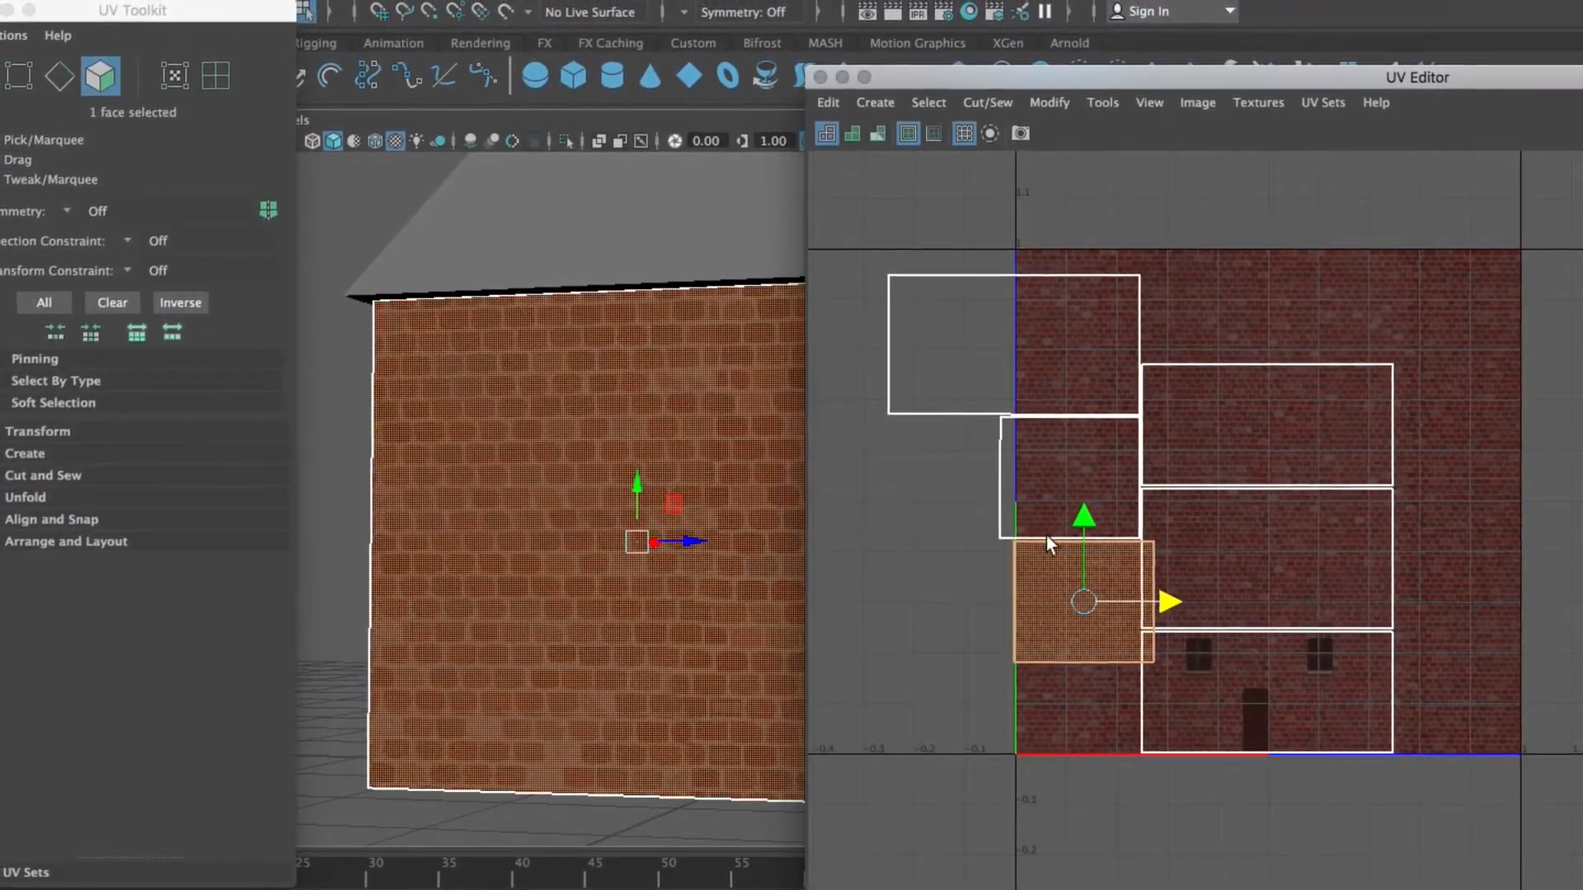
left_click(1060, 523)
left_click_drag(1149, 472, 1162, 478)
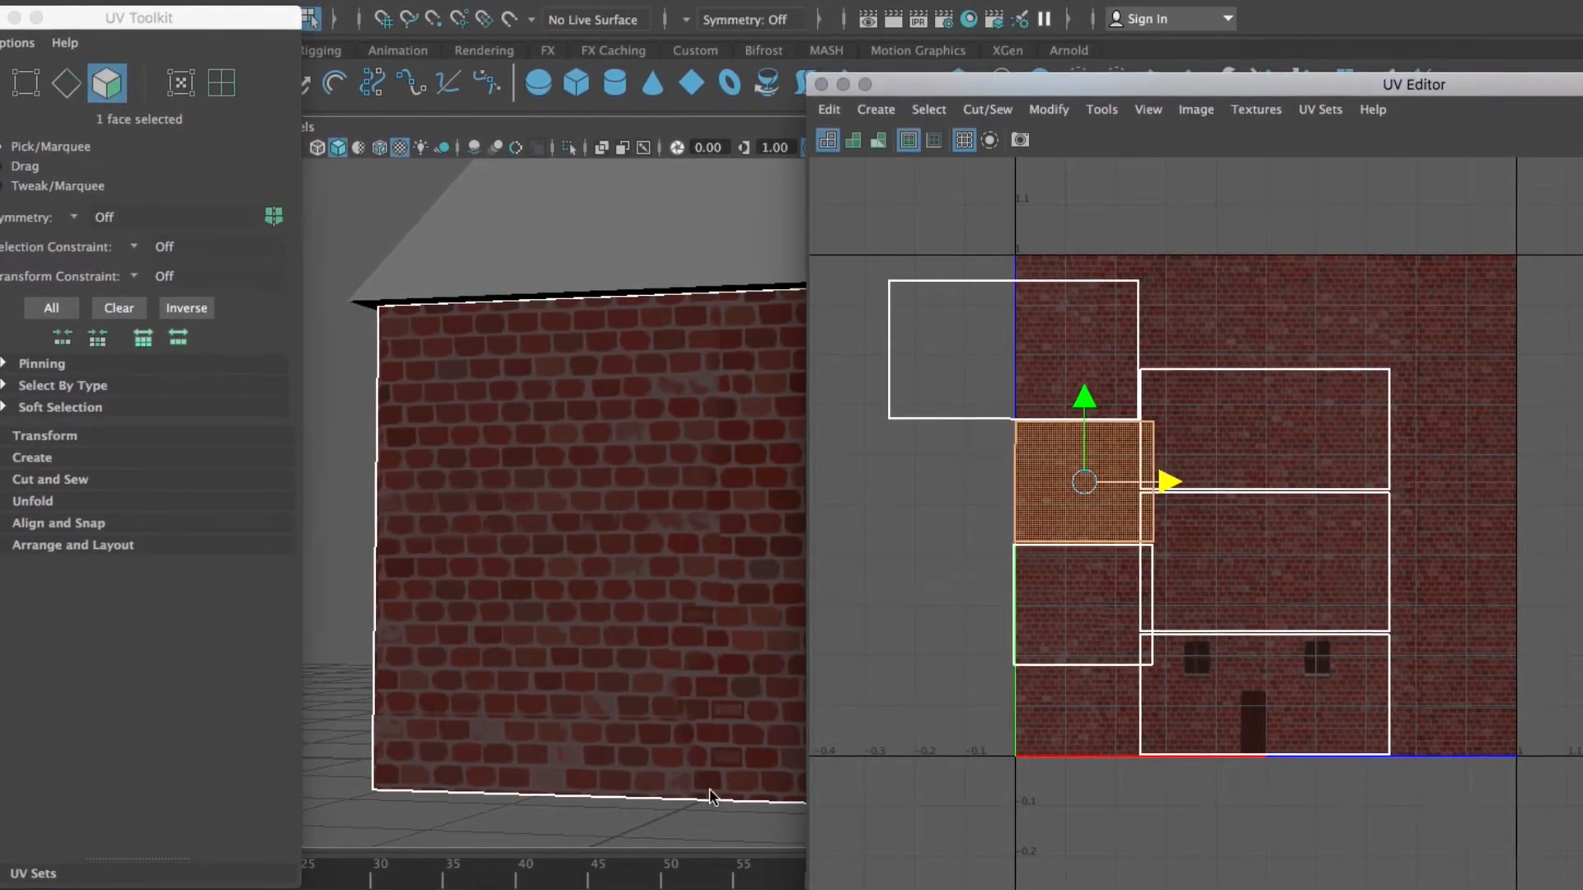
left_click(697, 823)
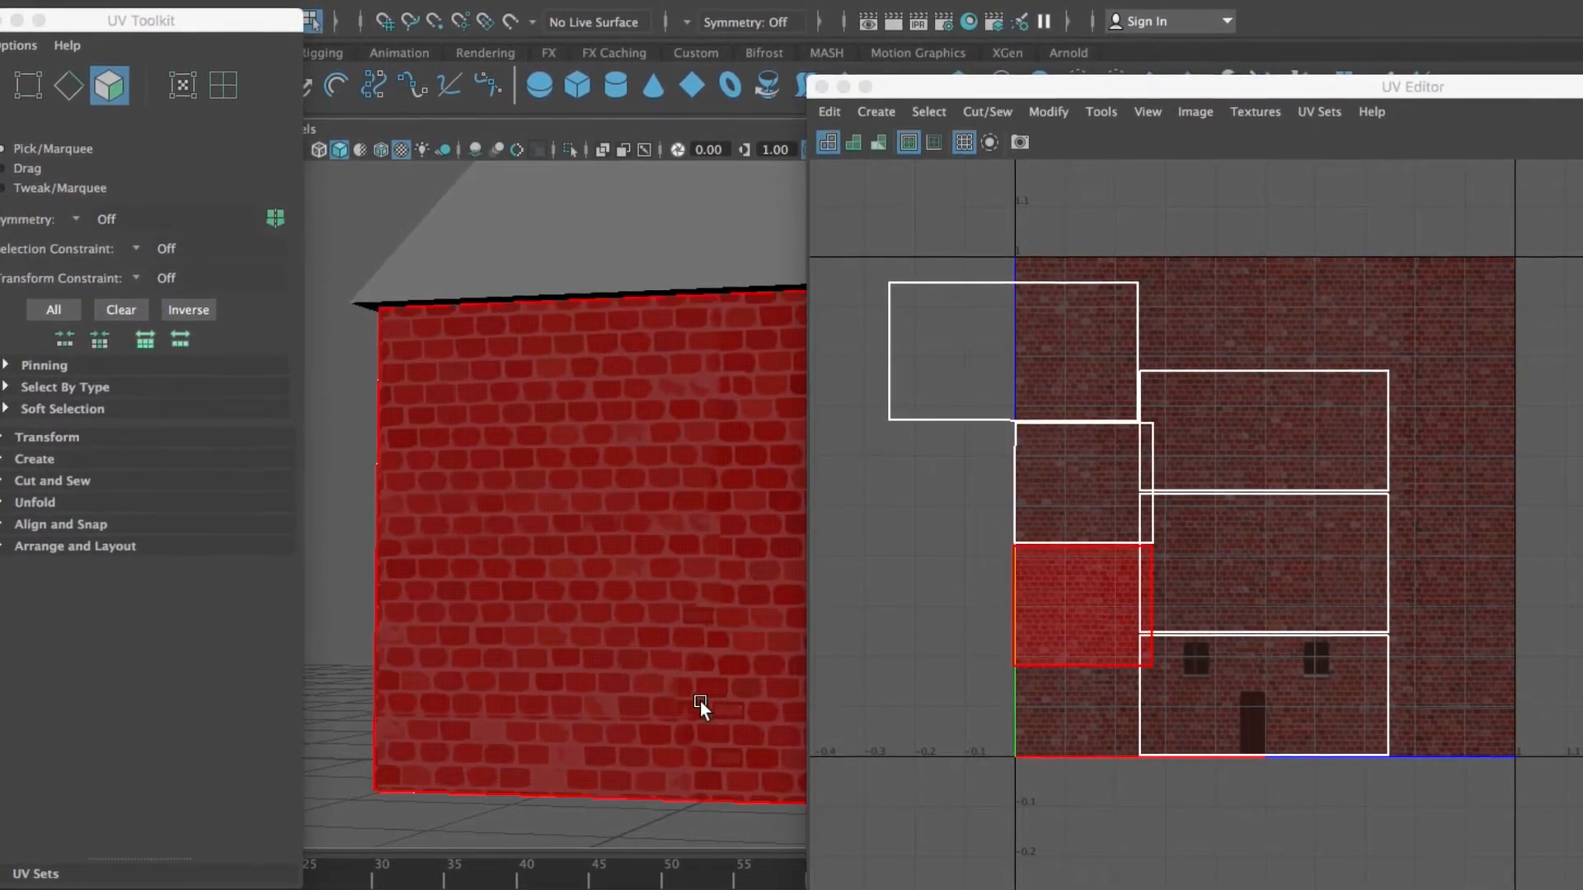
Move the underside face's UV shell horizontally until it lies fully inside the brick texture, and deselect it
left_click_drag(702, 701, 620, 706, "alt")
left_click(675, 814)
left_click_drag(679, 808, 774, 696, "alt")
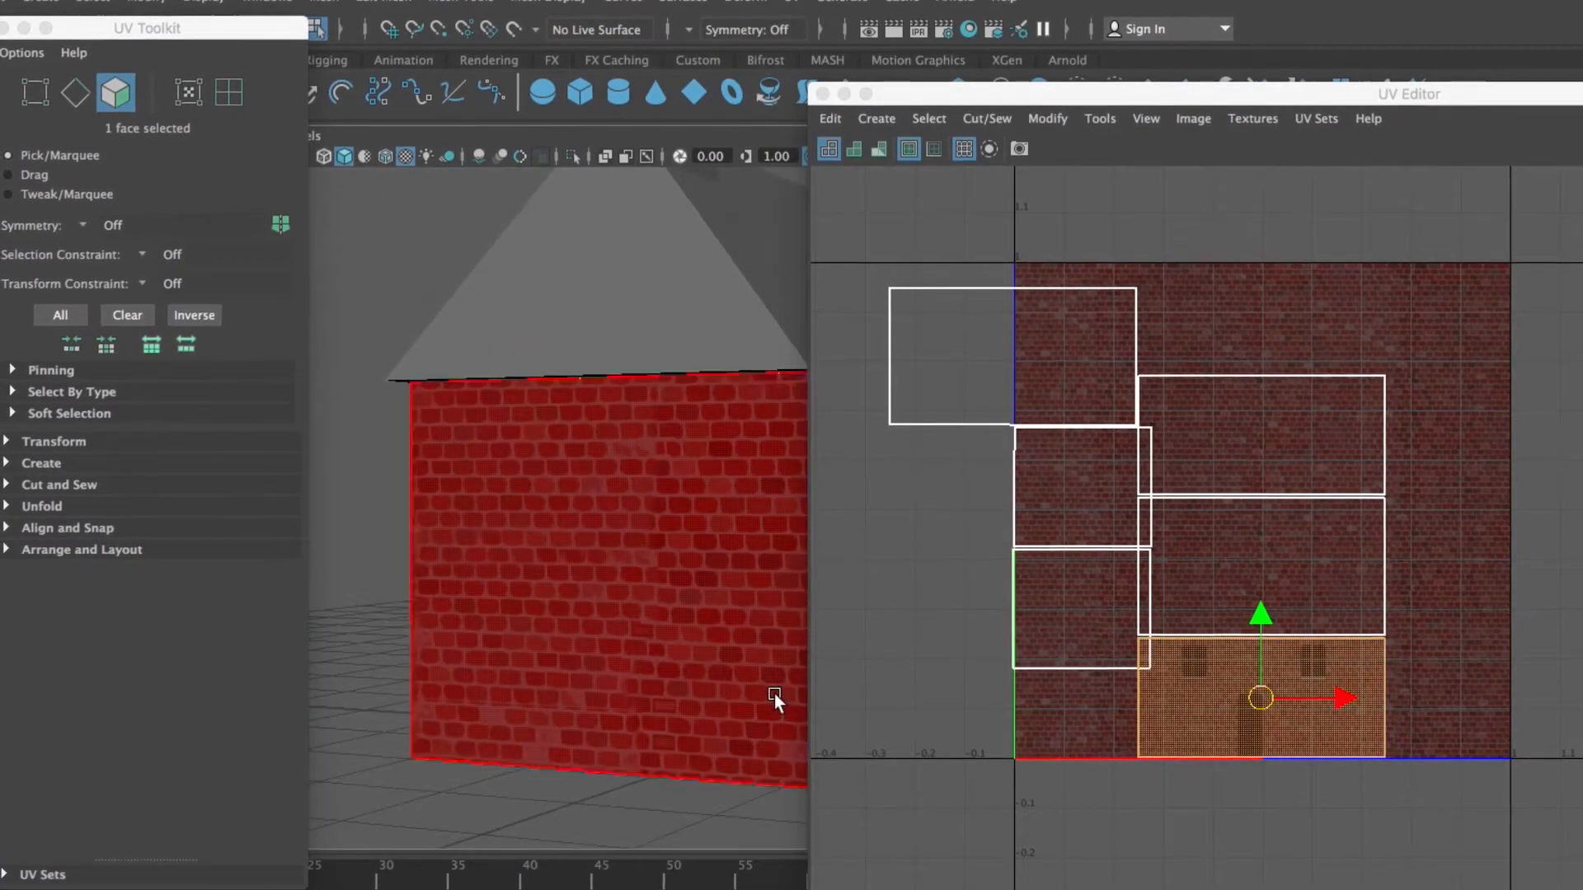
left_click(915, 416)
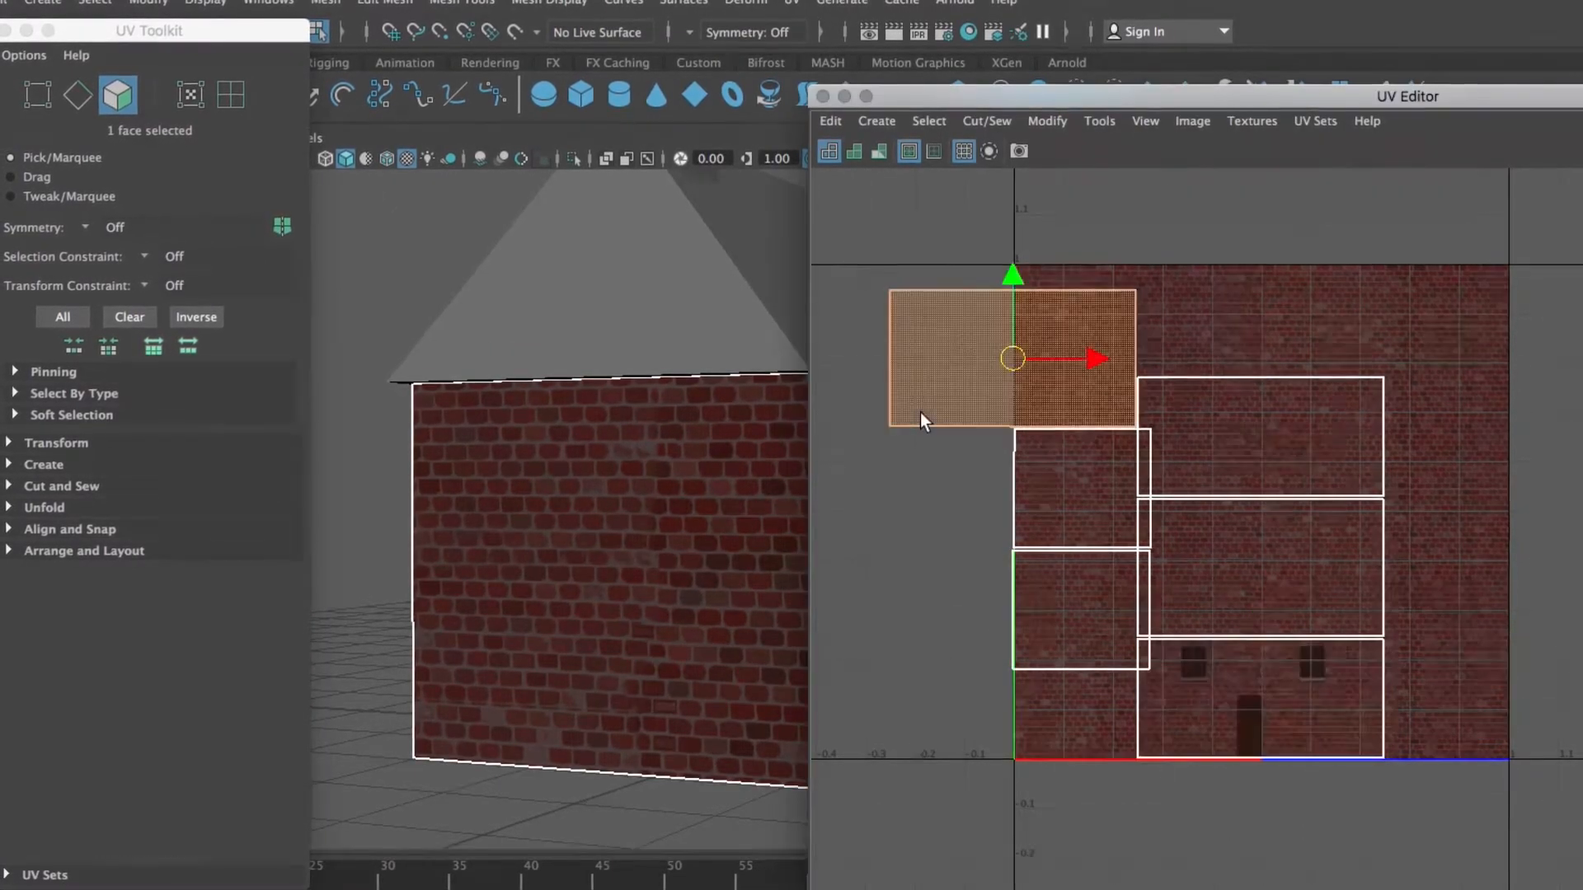
left_click_drag(710, 715, 681, 595, "alt")
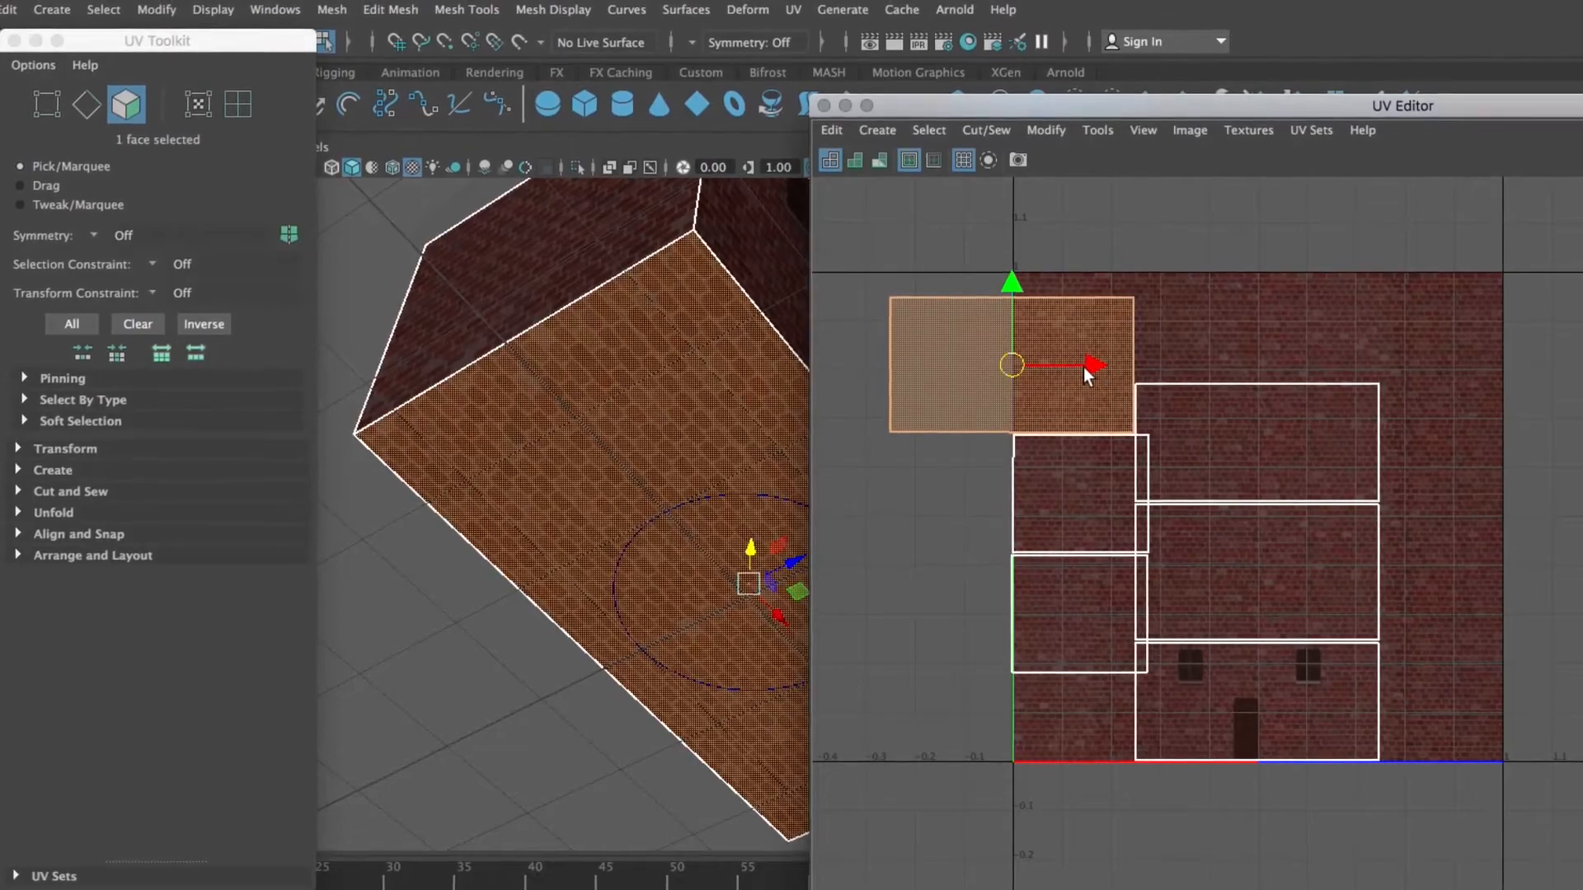
left_click_drag(1095, 364, 1262, 367)
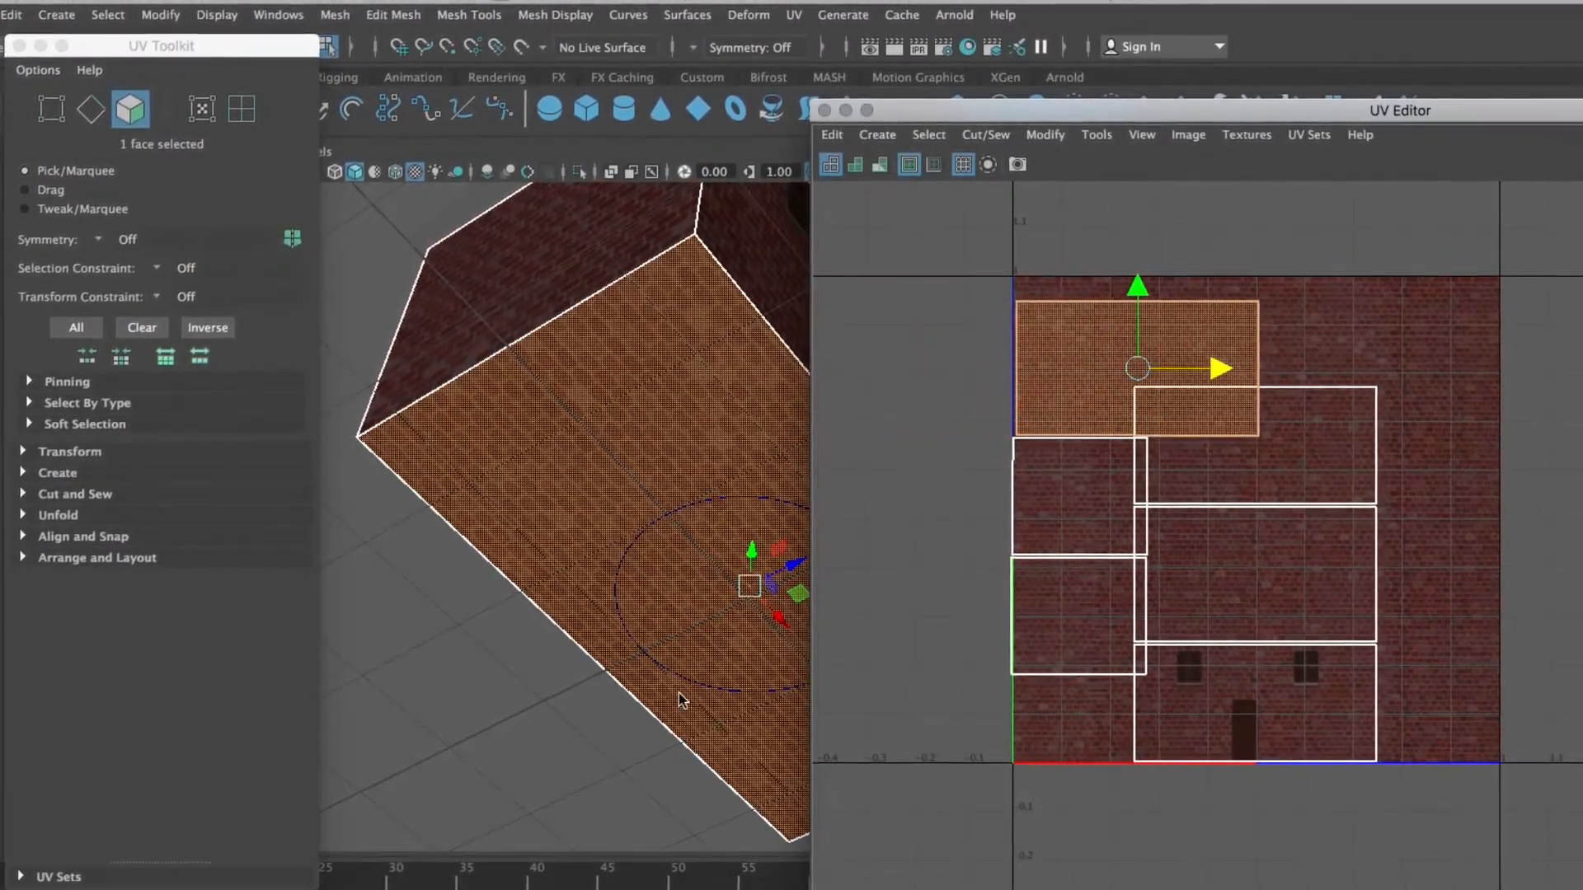
left_click(576, 732)
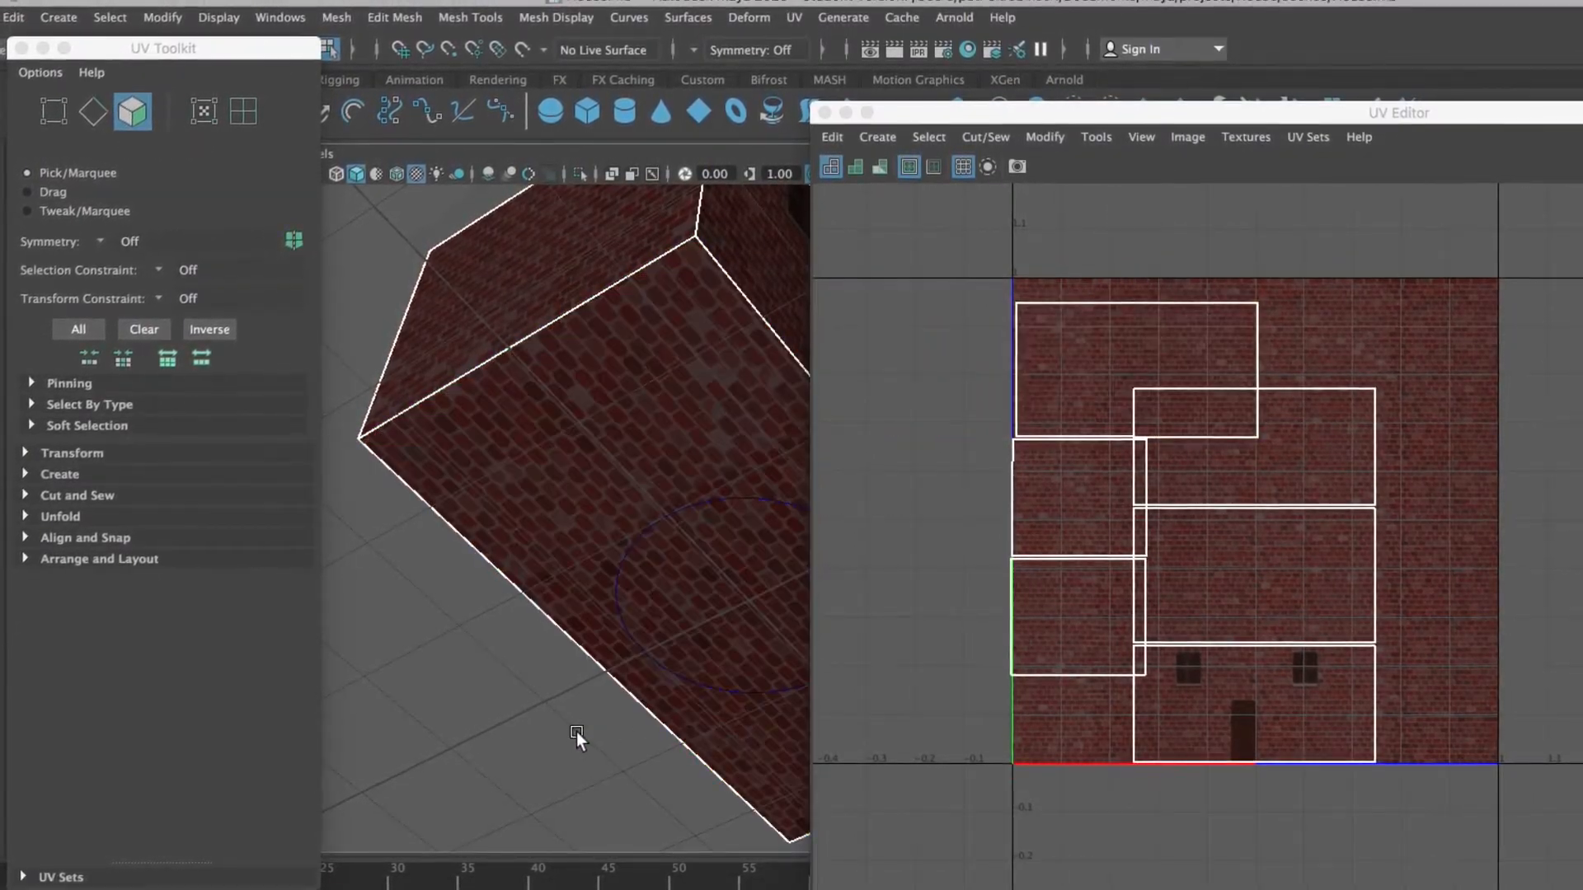
Close the UV Editor and the UV Toolkit and frame the front of the textured house
left_click_drag(576, 732, 323, 744, "alt")
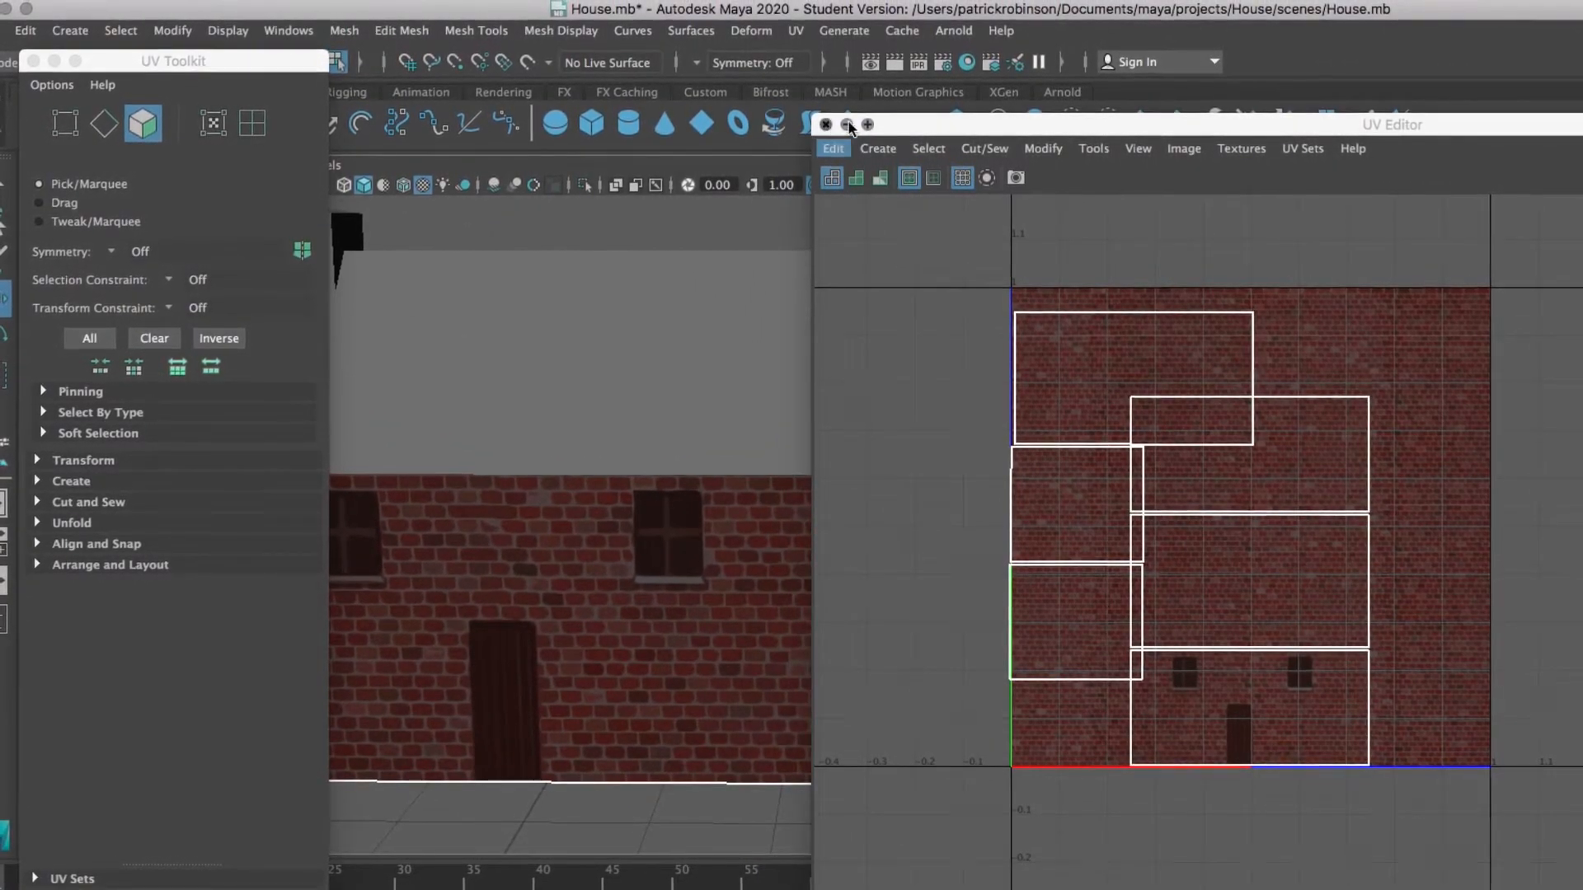
left_click(826, 122)
left_click(35, 64)
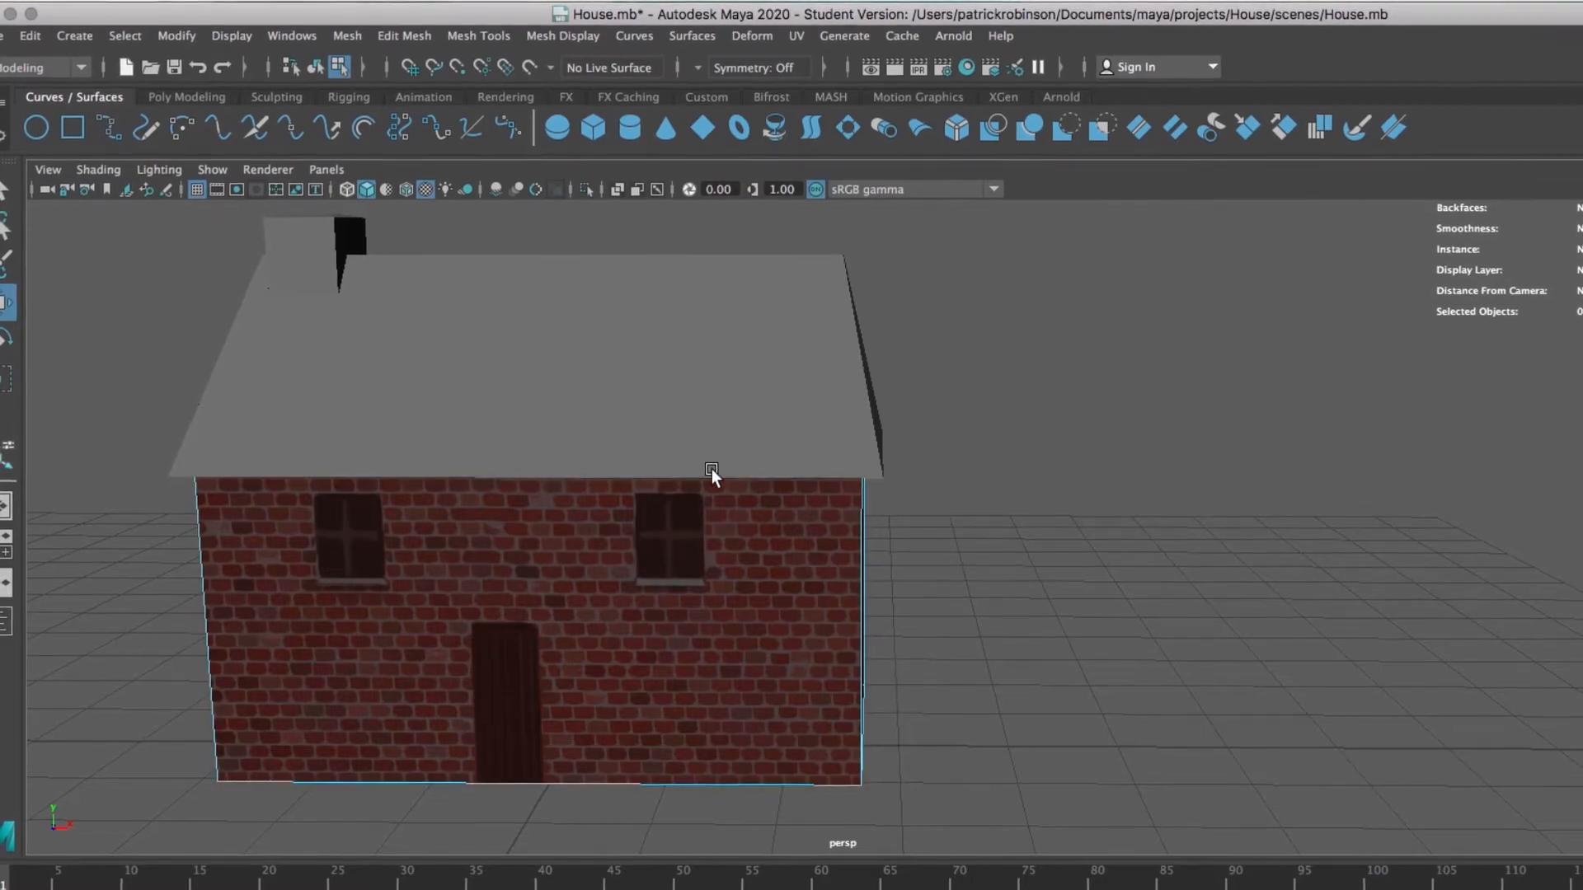
scroll(996, 458, "down", 4)
middle_click_drag(616, 385, 862, 460, "alt")
scroll(862, 460, "up", 4)
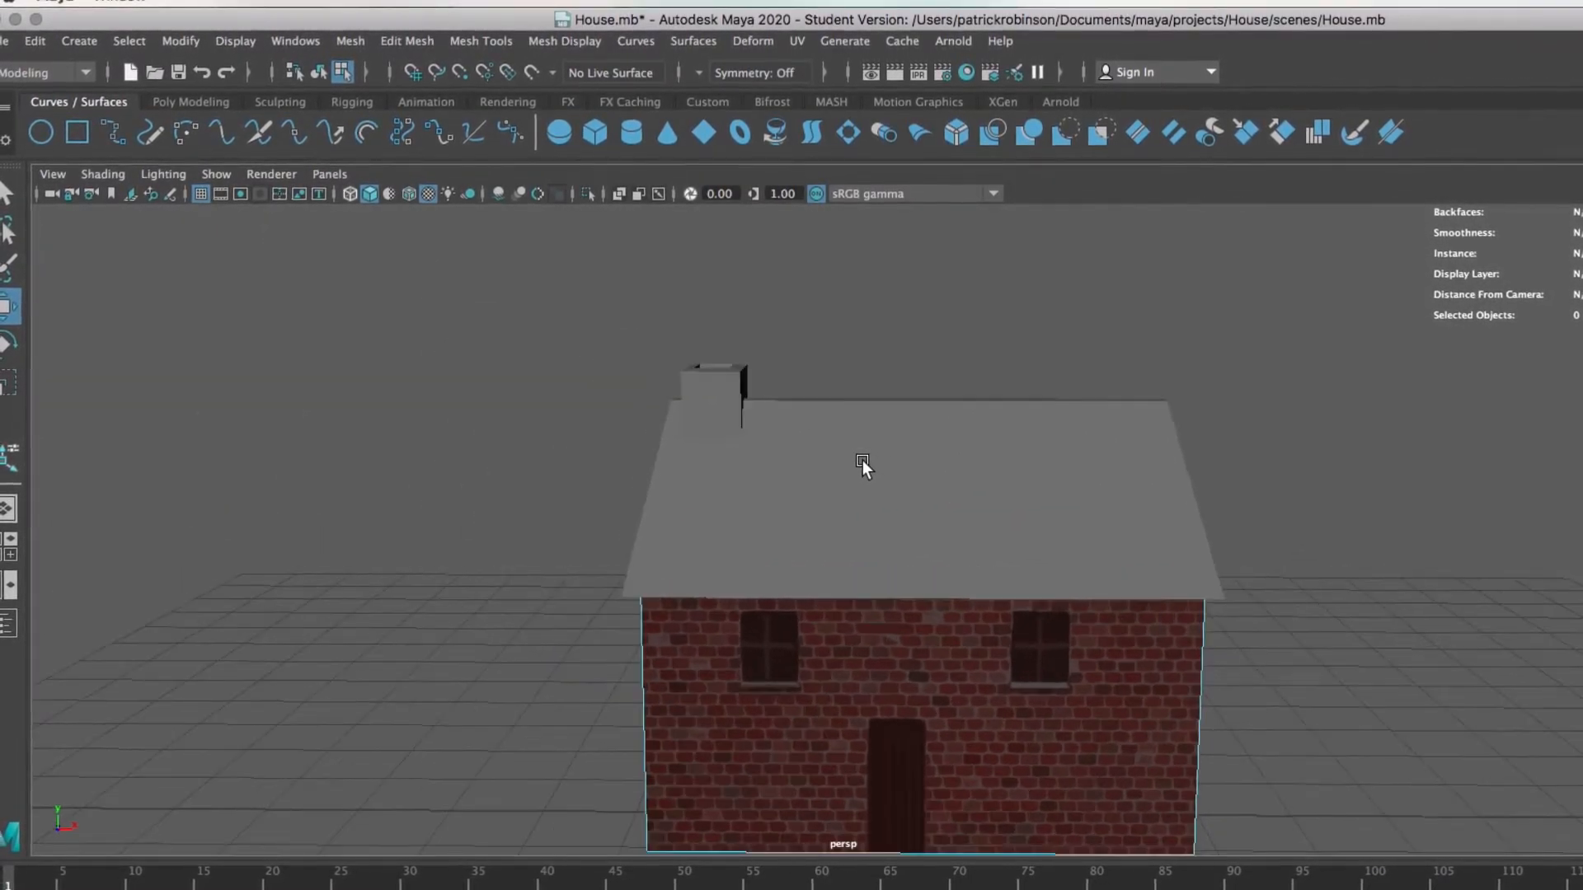
Freeze the chimney's transformations and apply an automatic UV projection to it
left_click(686, 382)
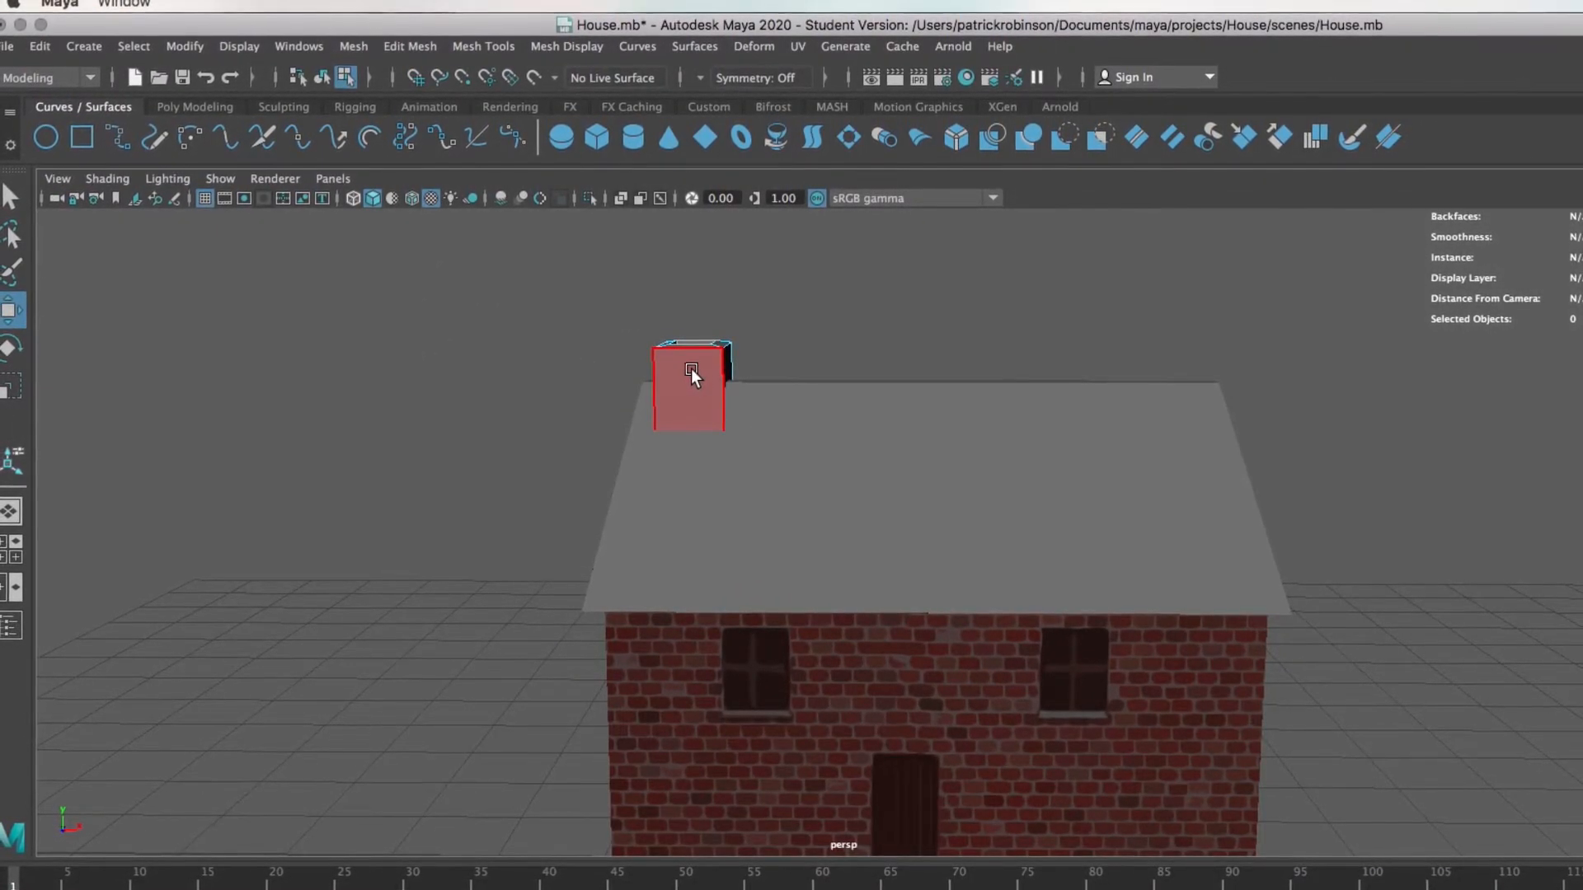
right_click_drag(692, 368, 726, 357)
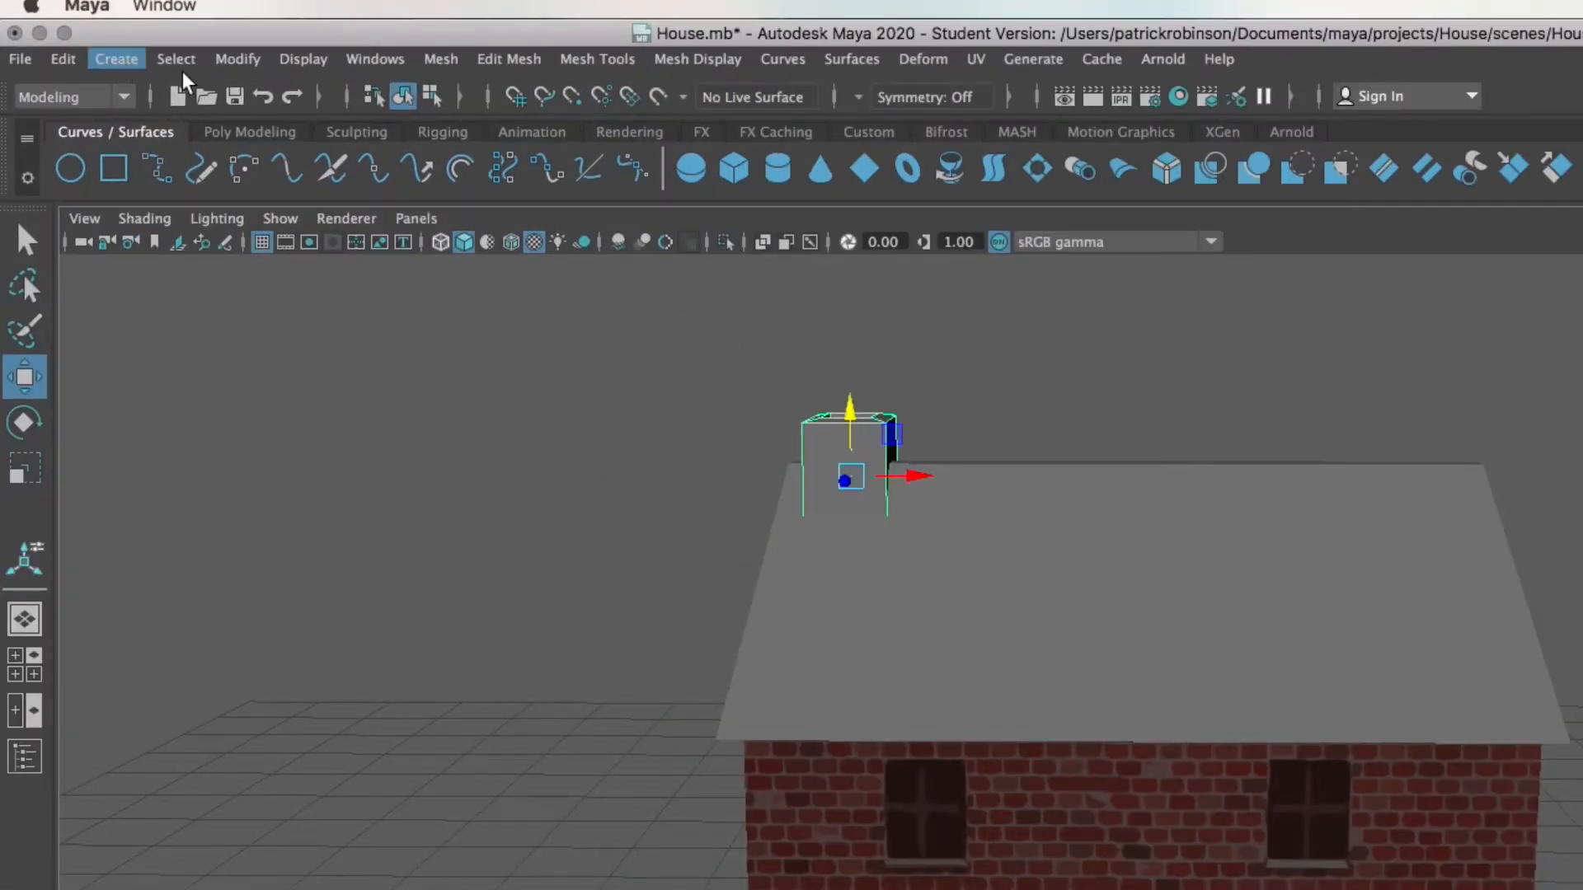
left_click(236, 58)
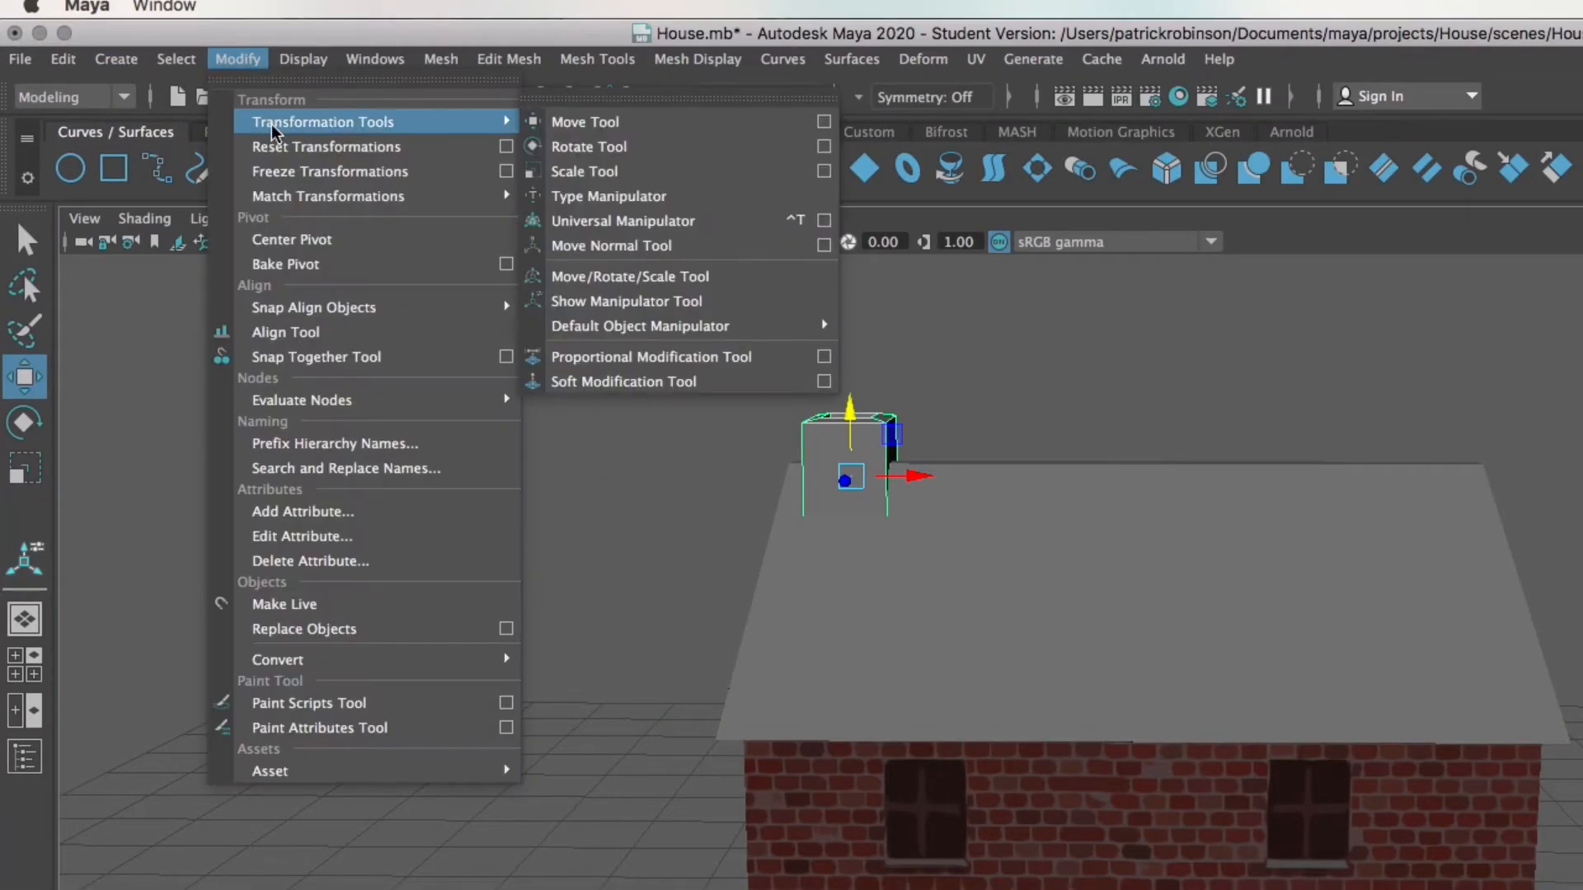
left_click(262, 166)
left_click(977, 59)
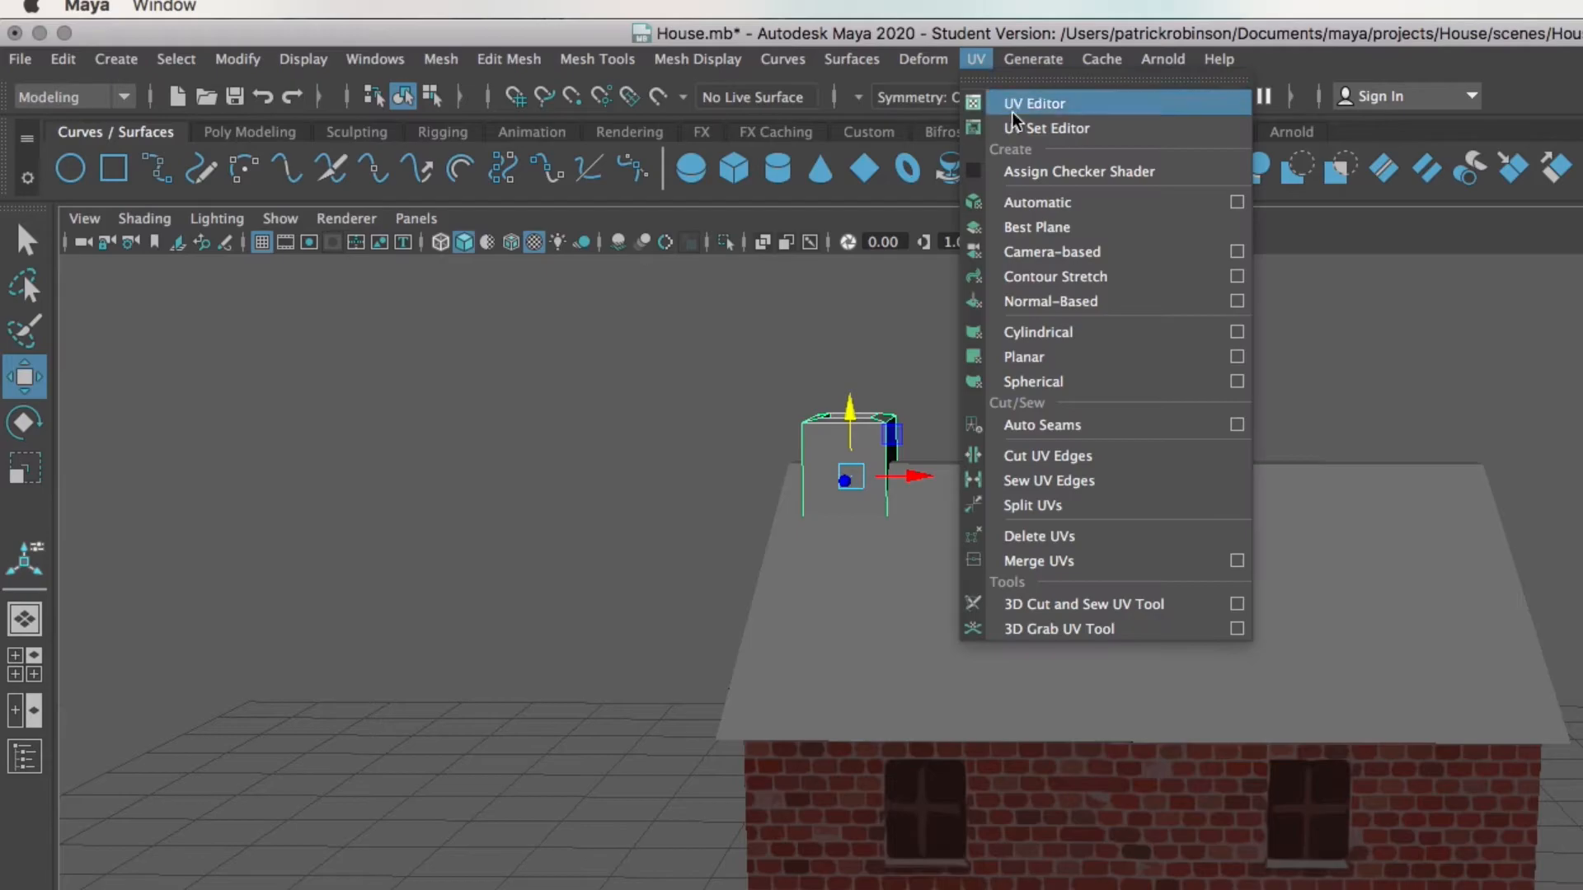
left_click(1051, 205)
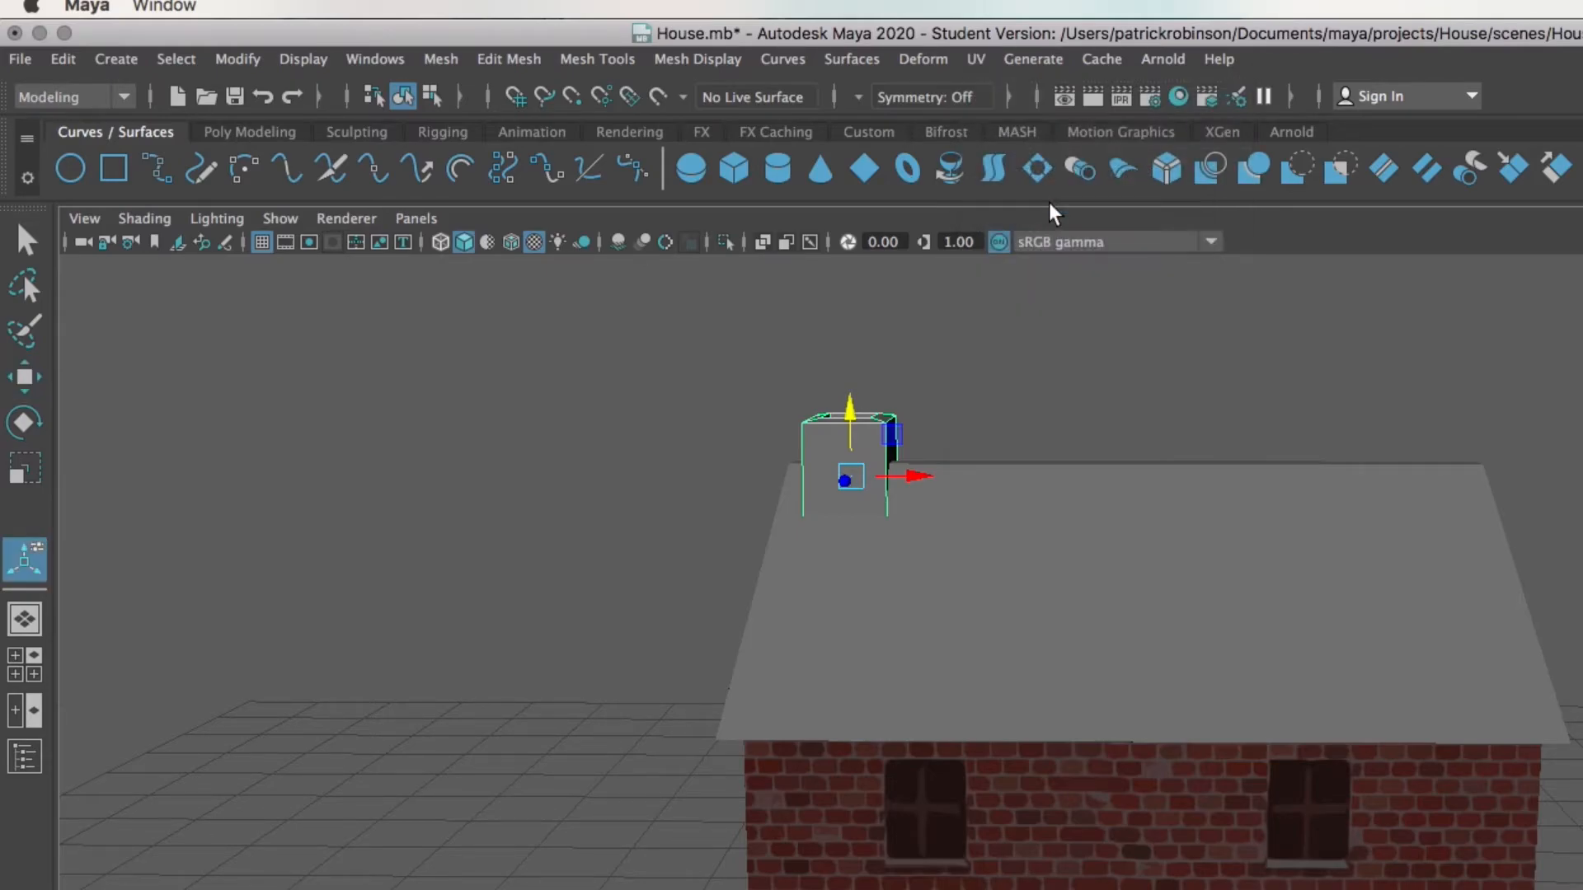
left_click(1047, 384)
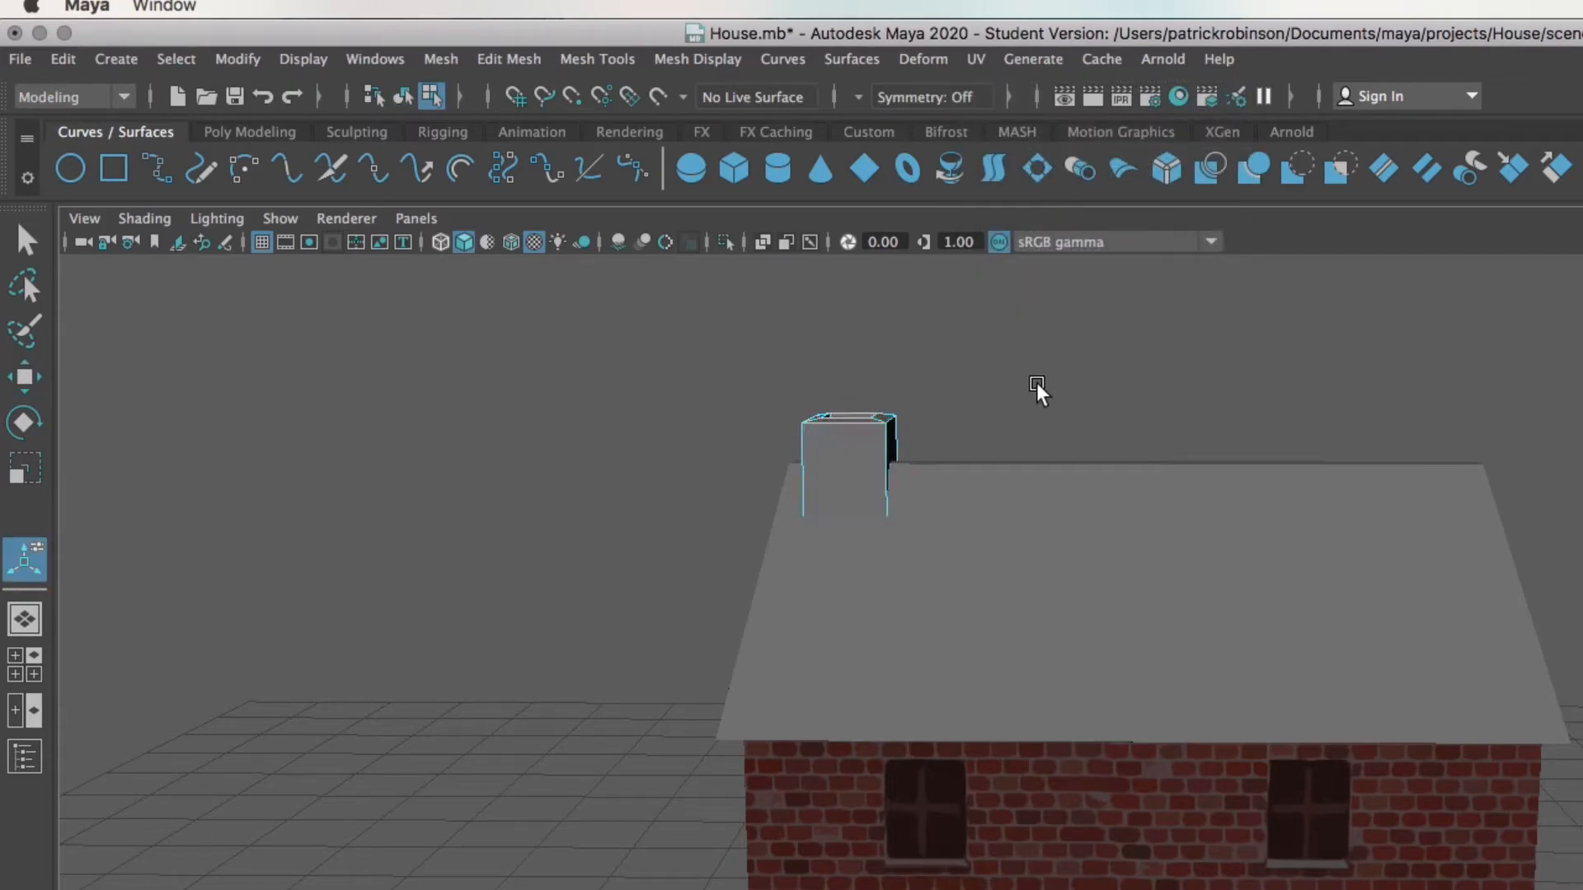
Open the UV Editor to view the chimney's UV shells alongside the model
left_click(977, 63)
left_click(996, 104)
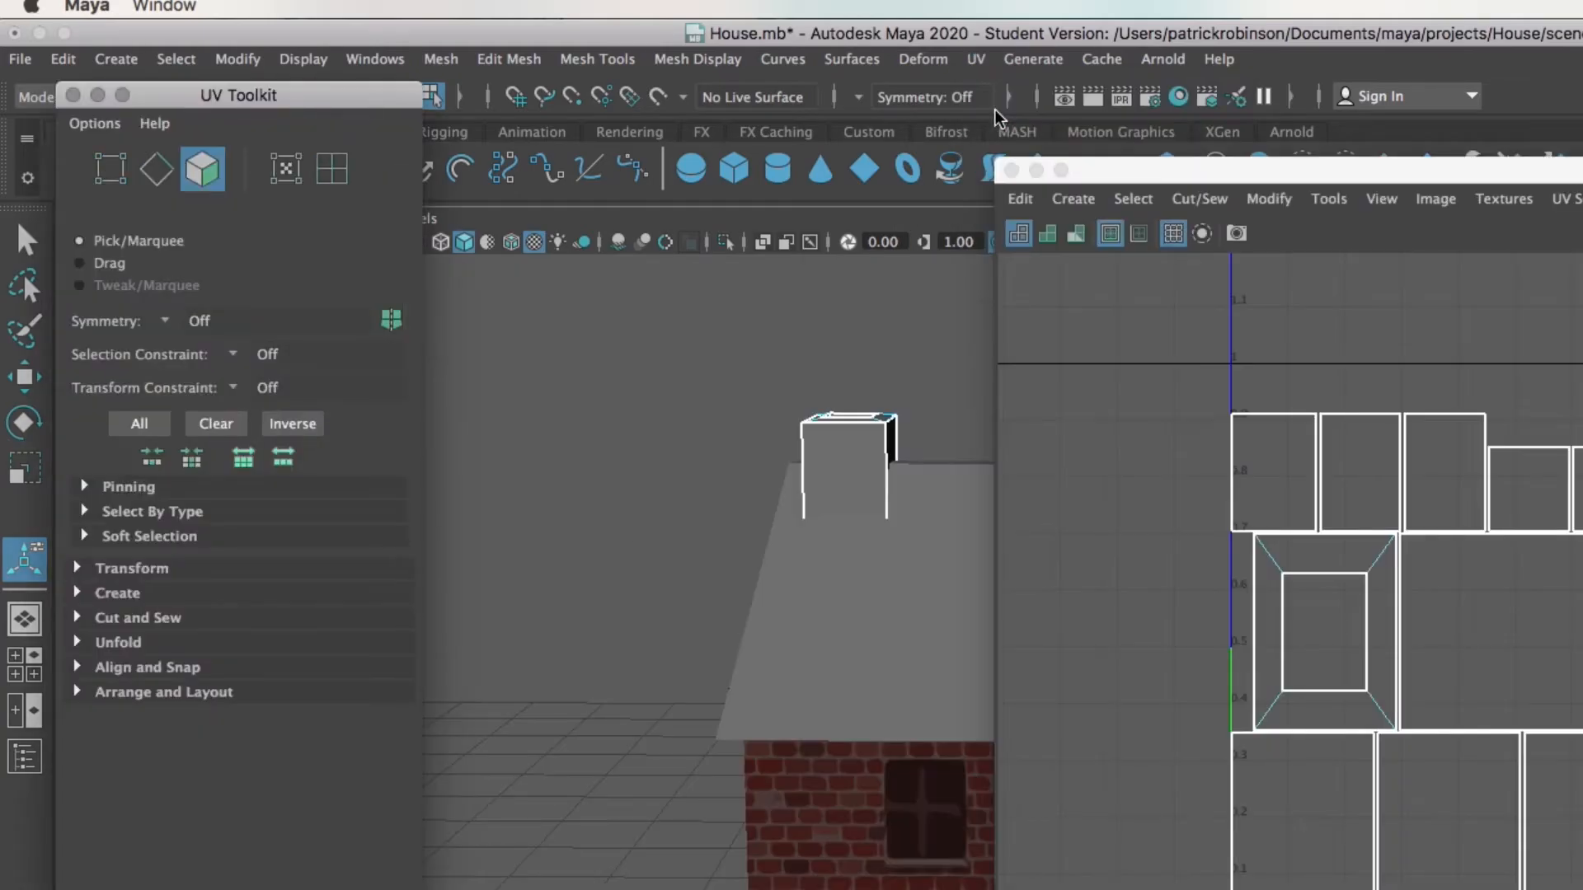
left_click_drag(1145, 424, 1410, 660)
left_click_drag(819, 526, 750, 564, "alt")
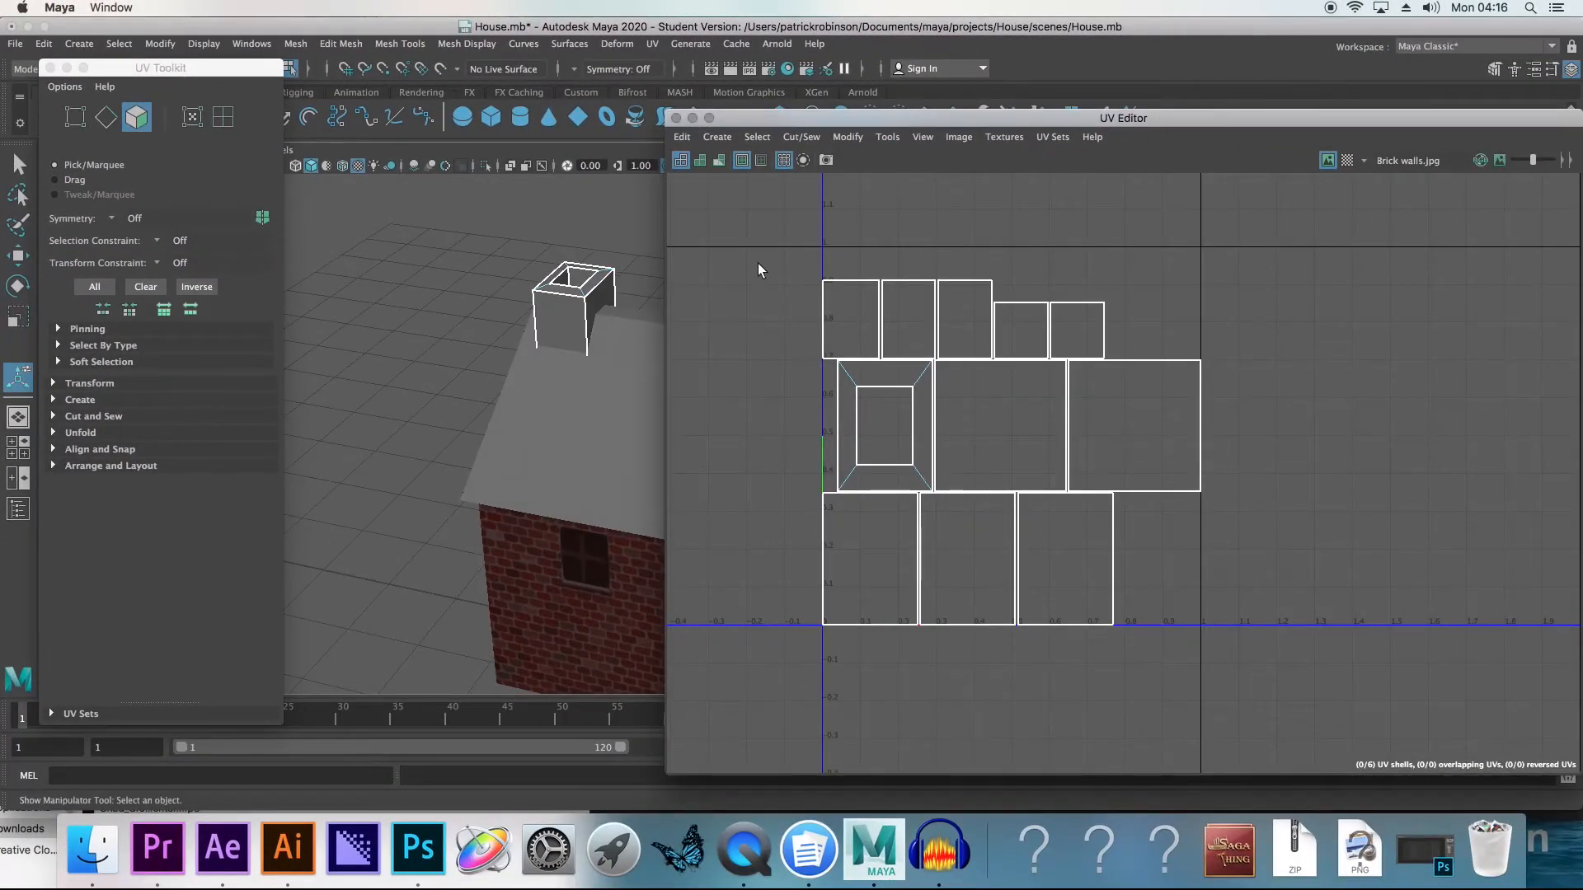
Select the whole chimney object, close the UV Editor and assign the existing brick material to the chimney, then deselect it
right_click_drag(557, 288, 589, 261)
left_click(577, 305)
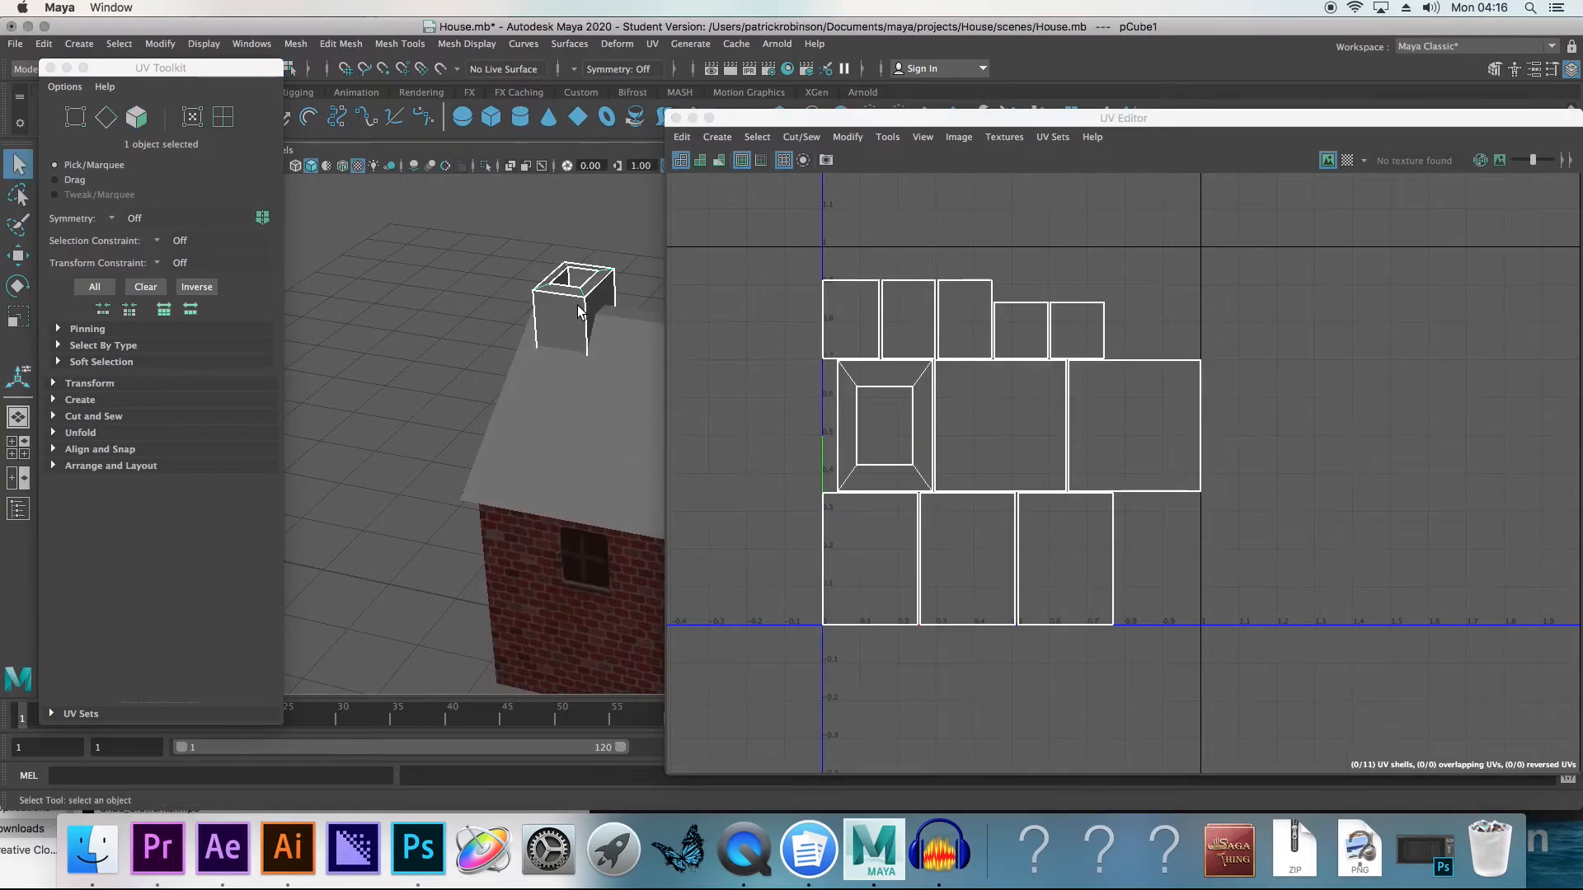
left_click(676, 118)
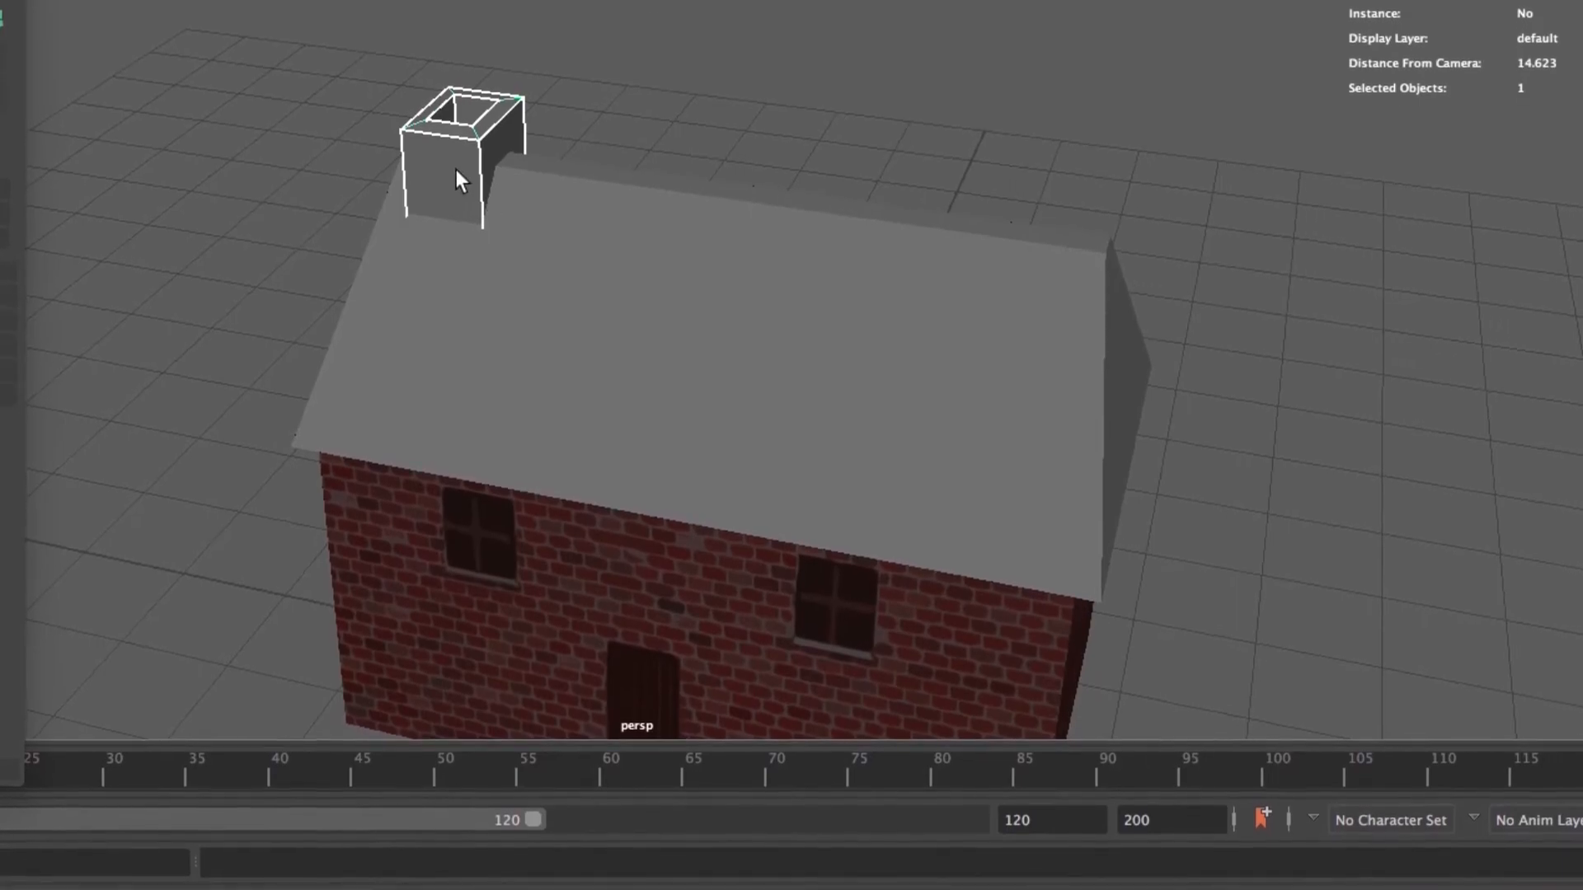
right_click_drag(459, 180, 596, 808)
left_click(248, 235)
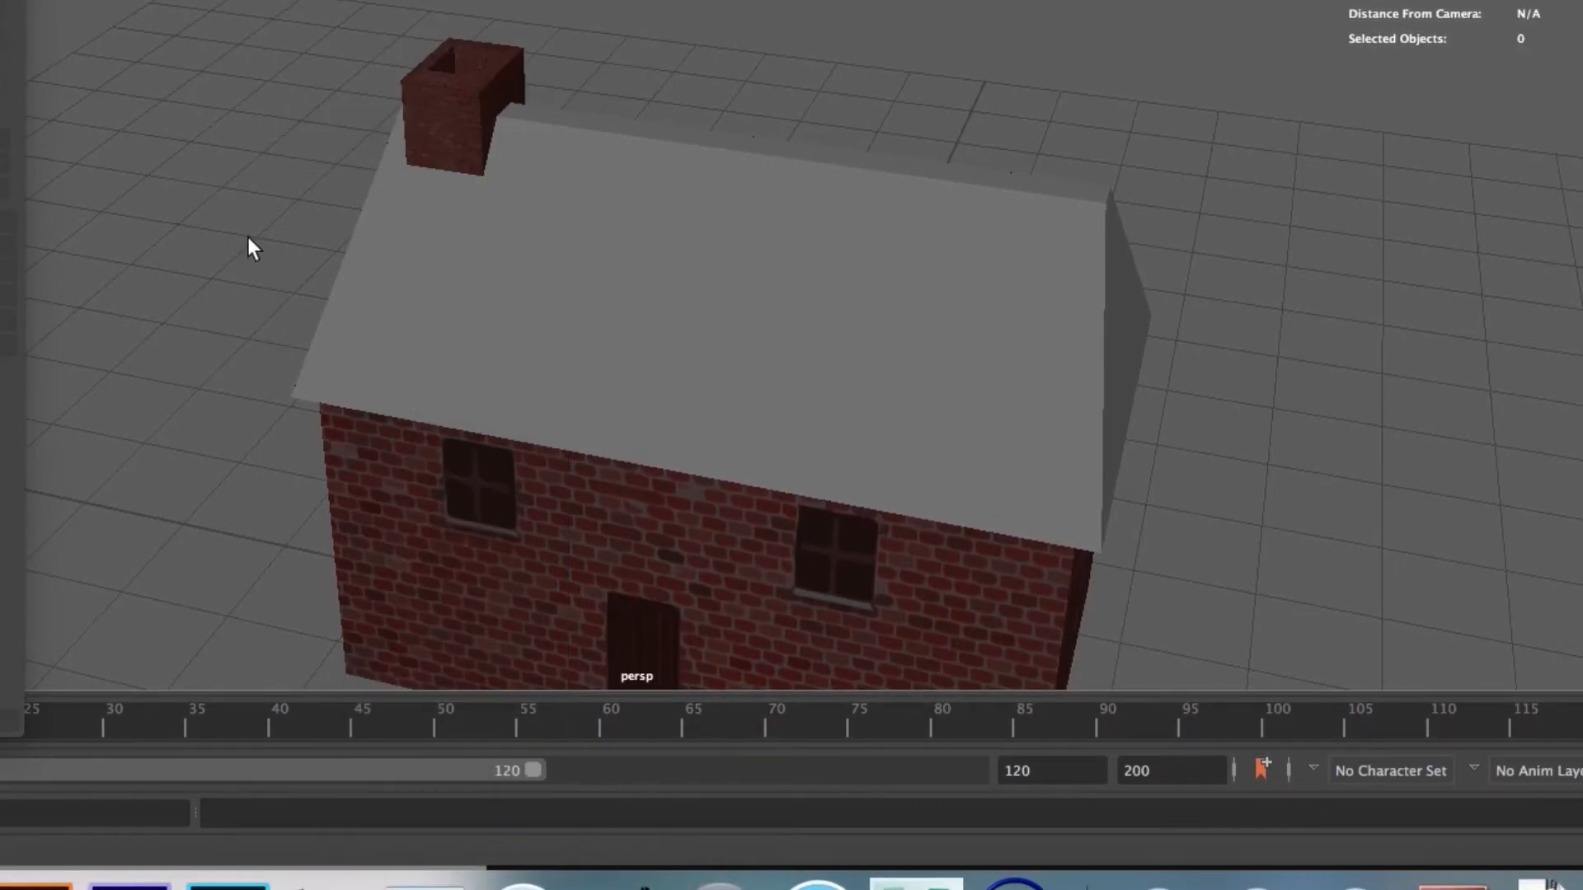
Select the brick-textured chimney and open its UV shells in the UV Editor, placed so the chimney stays visible
left_click_drag(379, 110, 556, 52, "alt")
middle_click_drag(556, 53, 687, 103, "alt")
left_click_drag(687, 103, 581, 64, "alt")
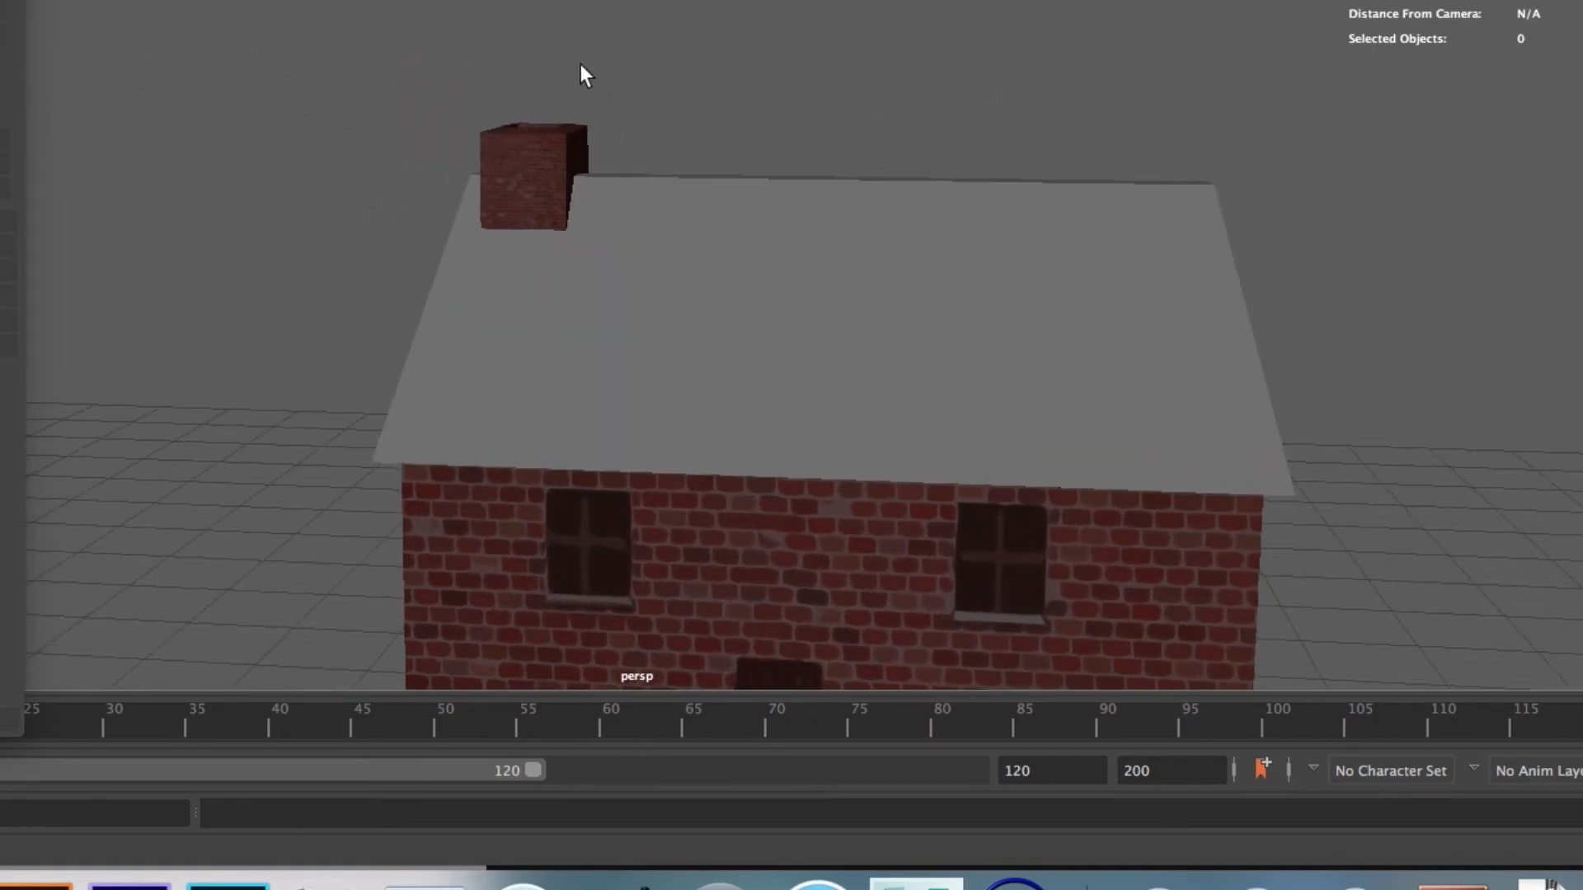
scroll(581, 64, "up", 5)
middle_click_drag(543, 73, 709, 182, "alt")
left_click(644, 165)
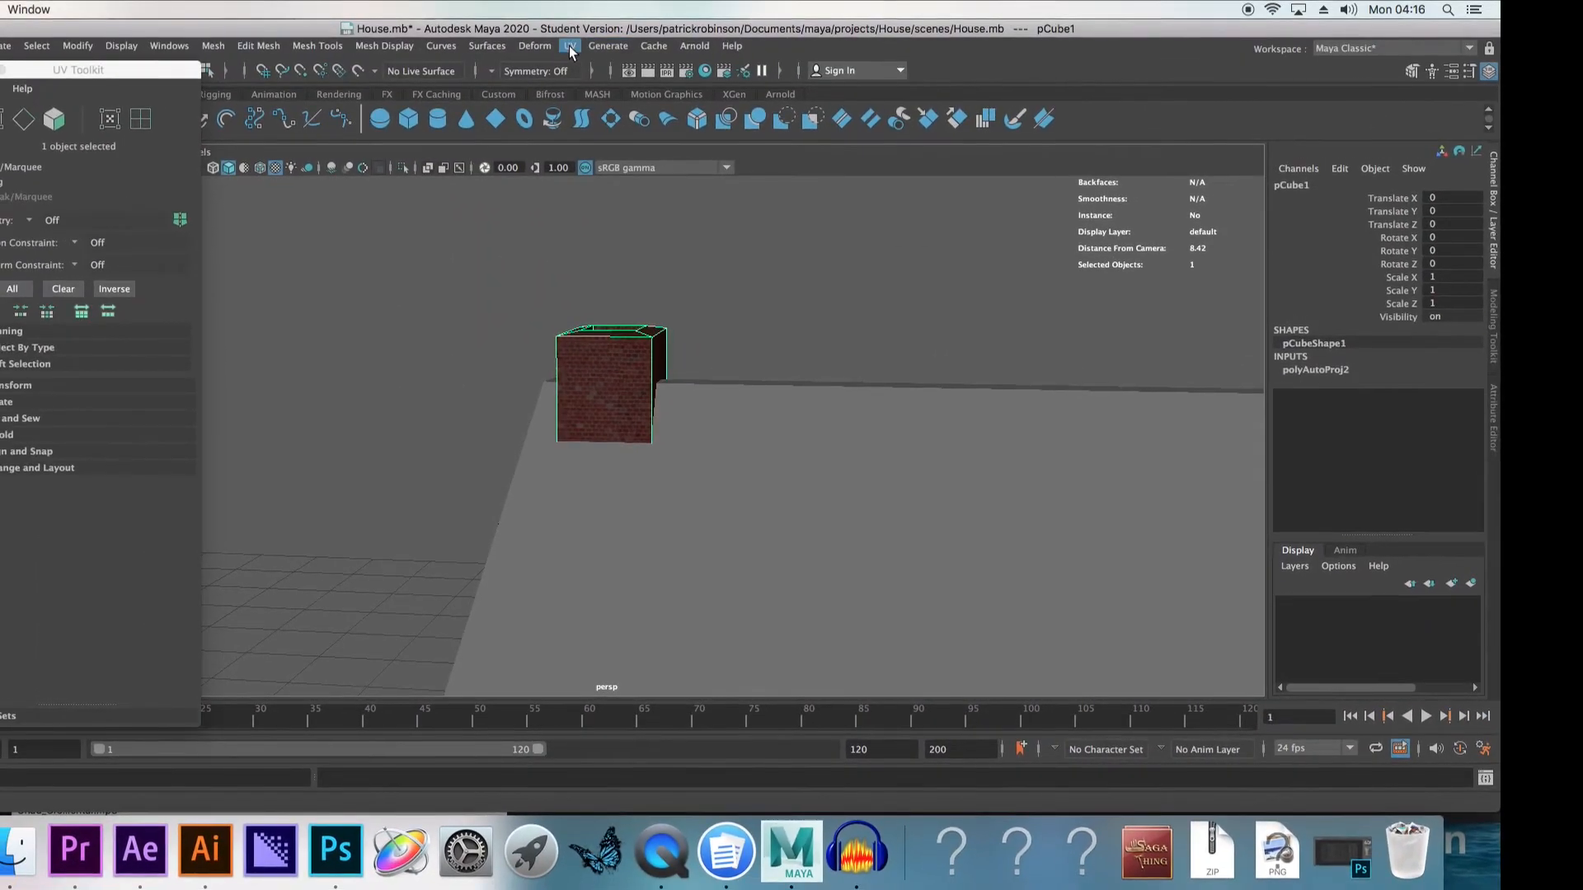
left_click(571, 47)
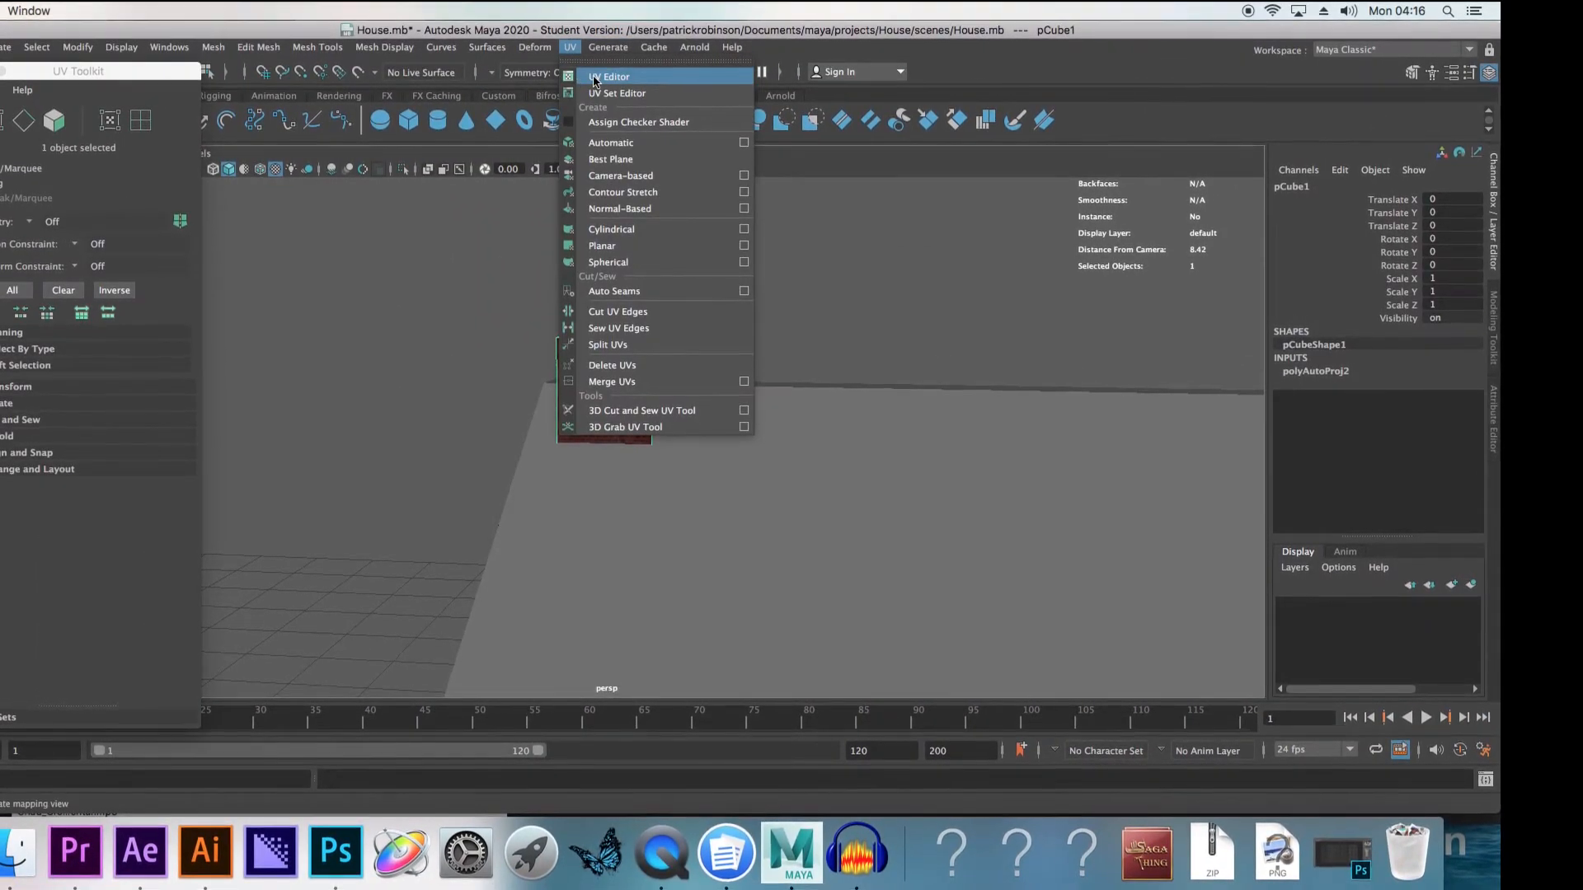
left_click(600, 67)
left_click_drag(724, 124, 843, 116)
Scale all the chimney's UV shells down together until its bricks match the size of the wall bricks, then deselect them
left_click_drag(824, 272, 1280, 643)
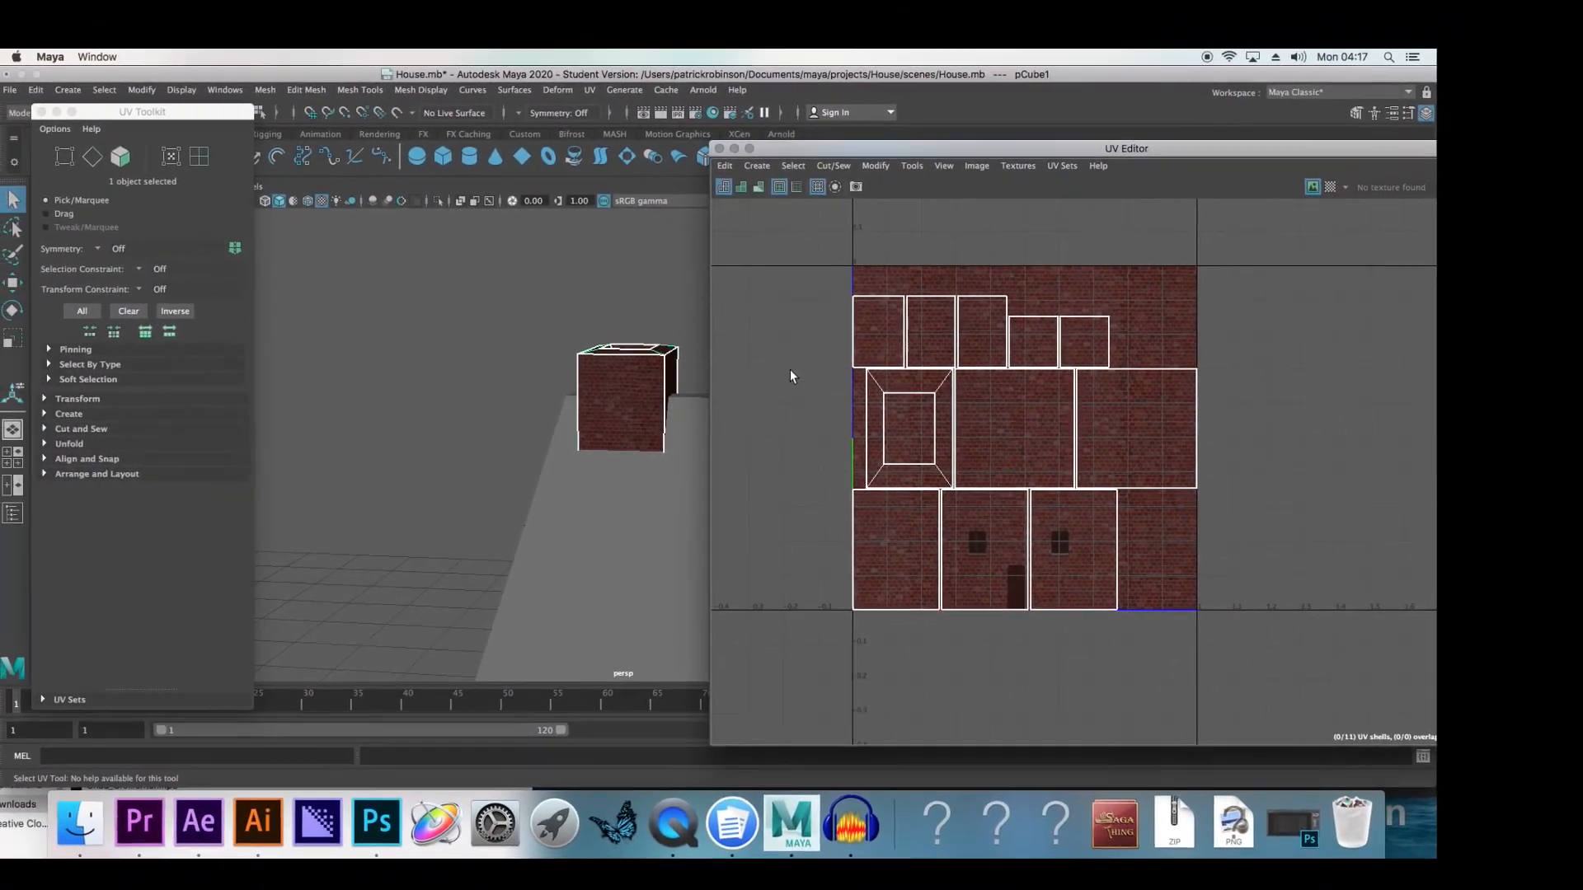
right_click(808, 358)
left_click(802, 409)
left_click_drag(804, 264, 1378, 675)
left_click(16, 339)
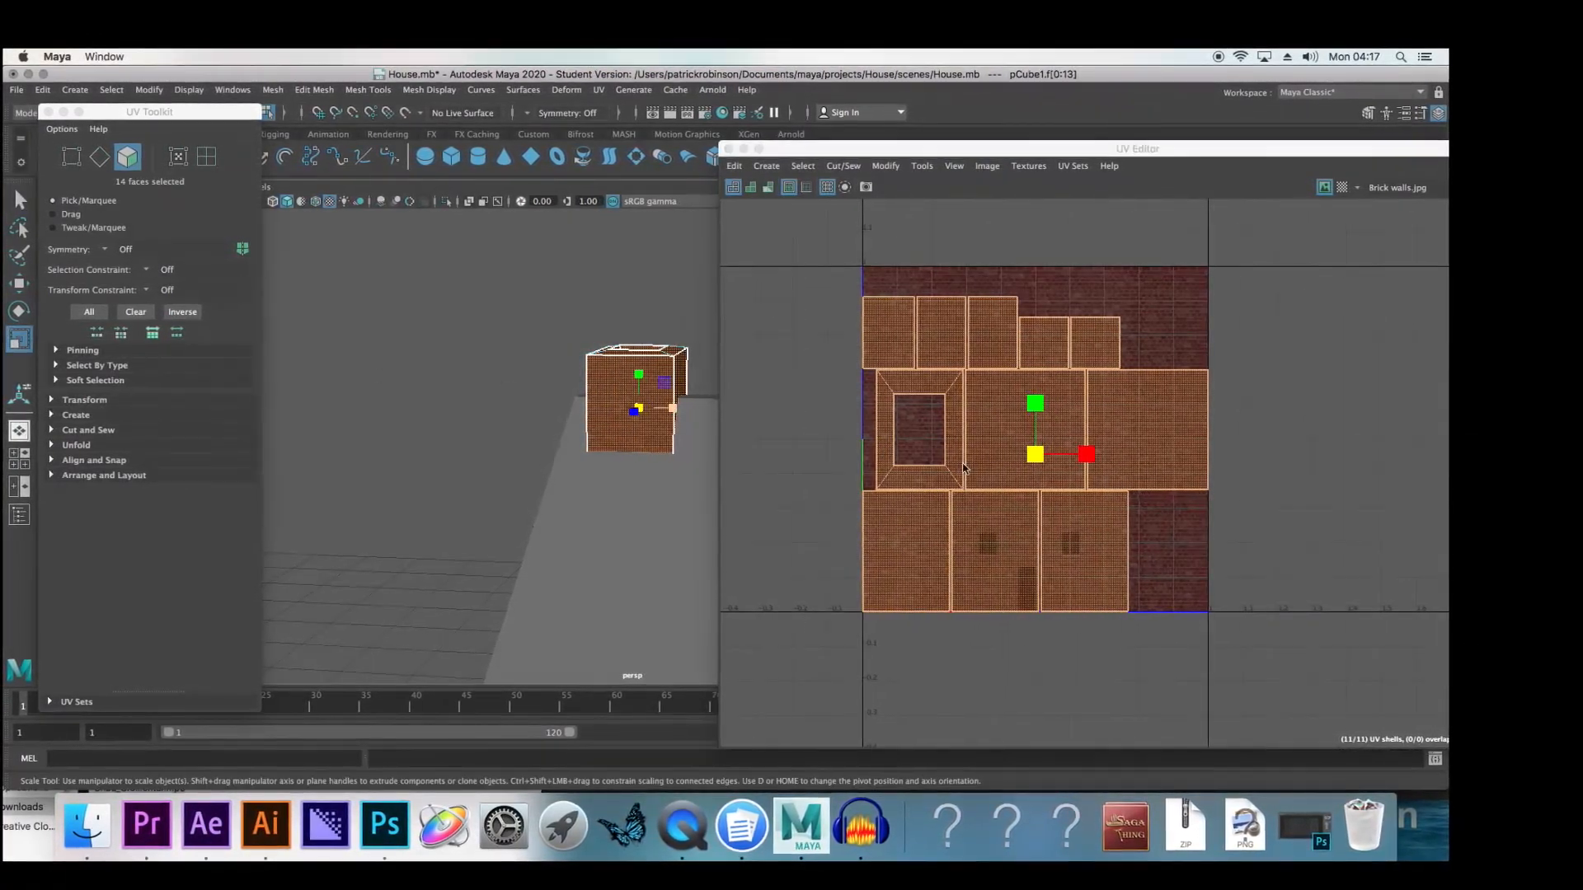
left_click_drag(1039, 455, 1008, 454)
left_click(473, 491)
middle_click_drag(487, 469, 423, 451, "alt")
left_click_drag(426, 450, 495, 503, "alt")
left_click_drag(993, 375, 1108, 502)
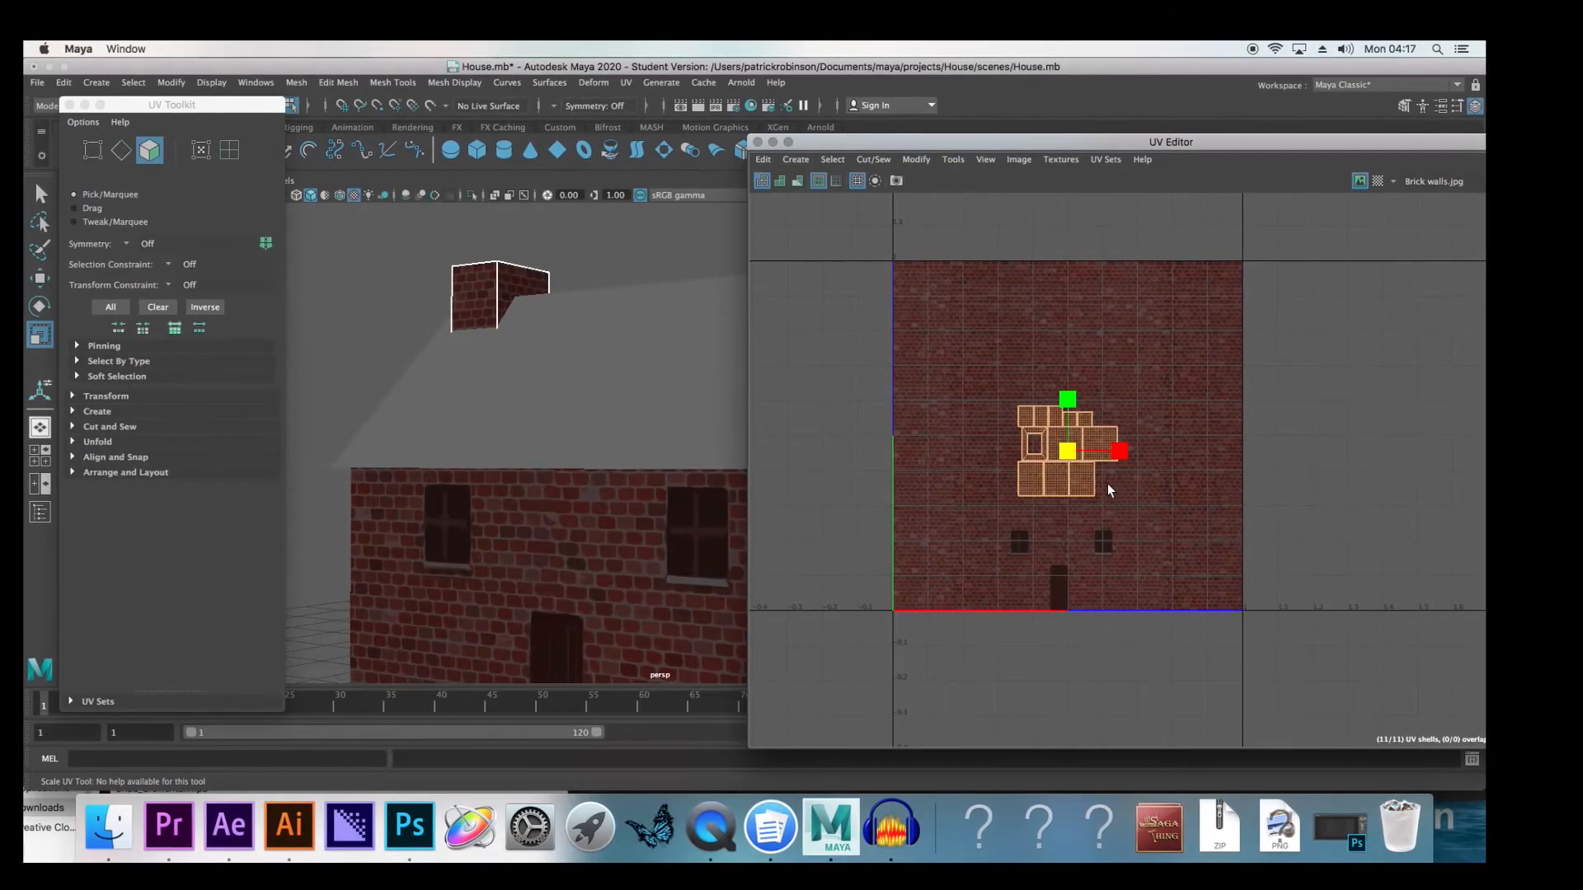
left_click(994, 466)
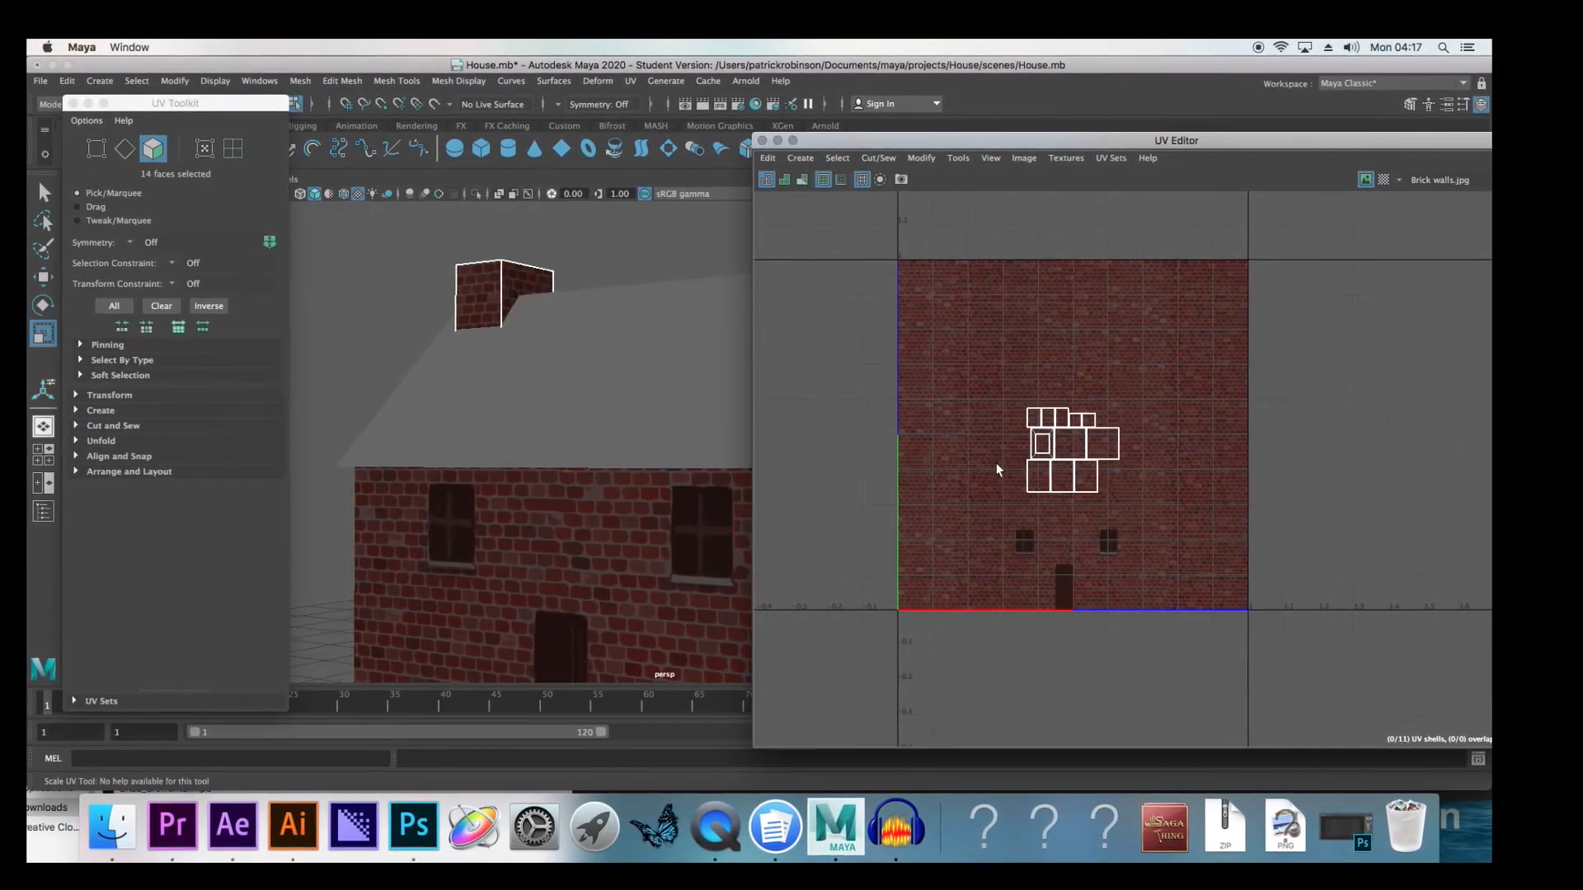
Move the chimney side face's UV shell slightly upward so its brick rows line up with the adjoining front face, then deselect it
middle_click_drag(566, 386, 689, 526, "alt")
scroll(657, 484, "up", 5)
scroll(651, 476, "up", 2)
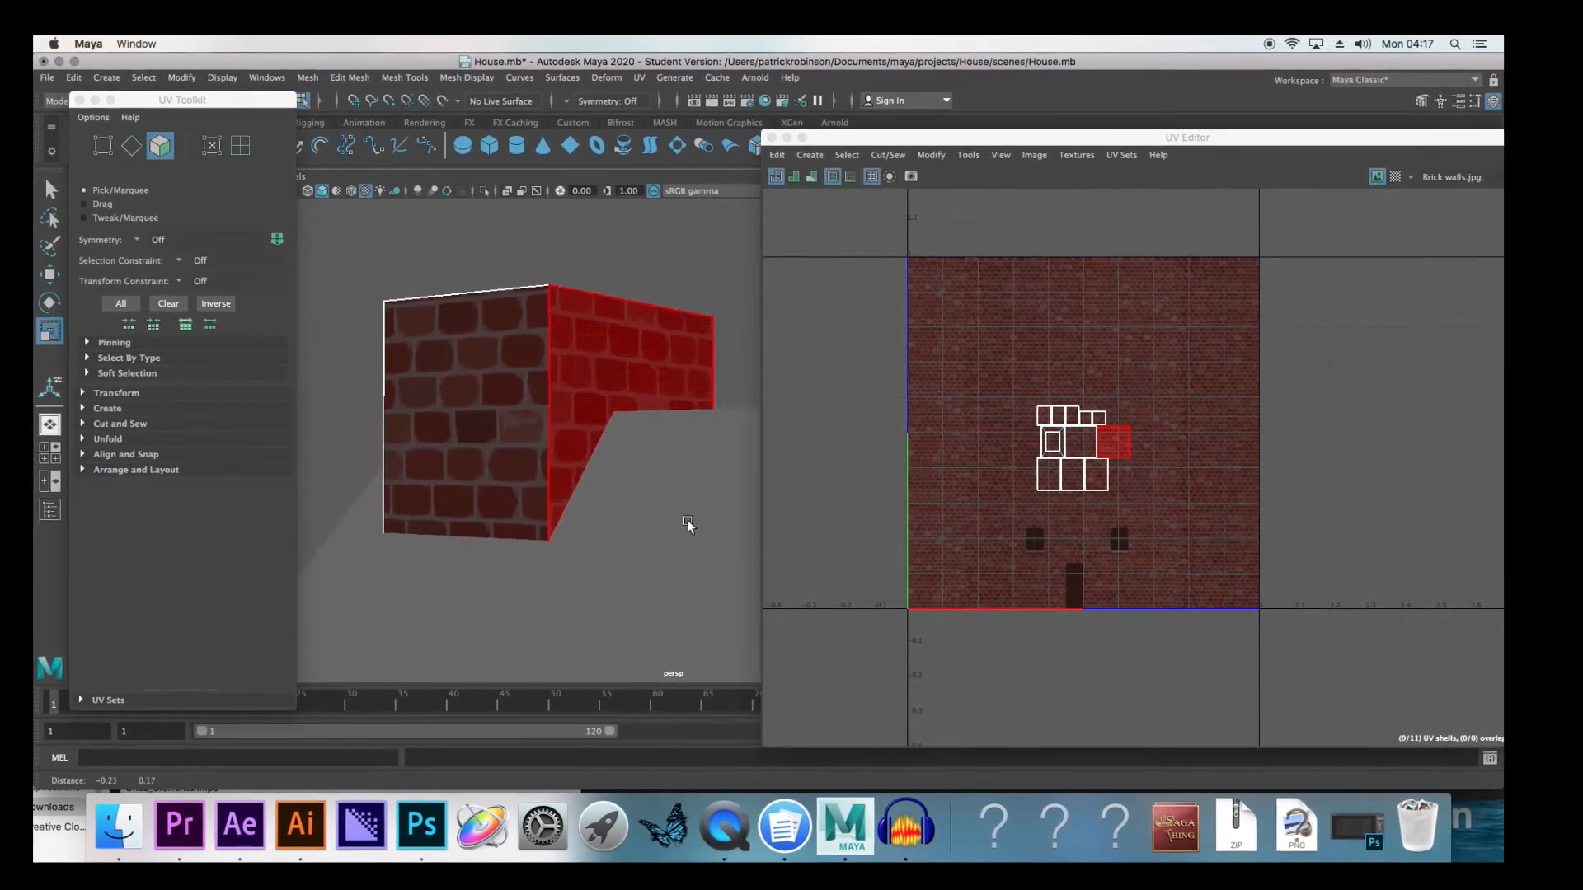
scroll(689, 527, "up", 3)
left_click_drag(709, 445, 636, 413, "alt")
left_click(1117, 443)
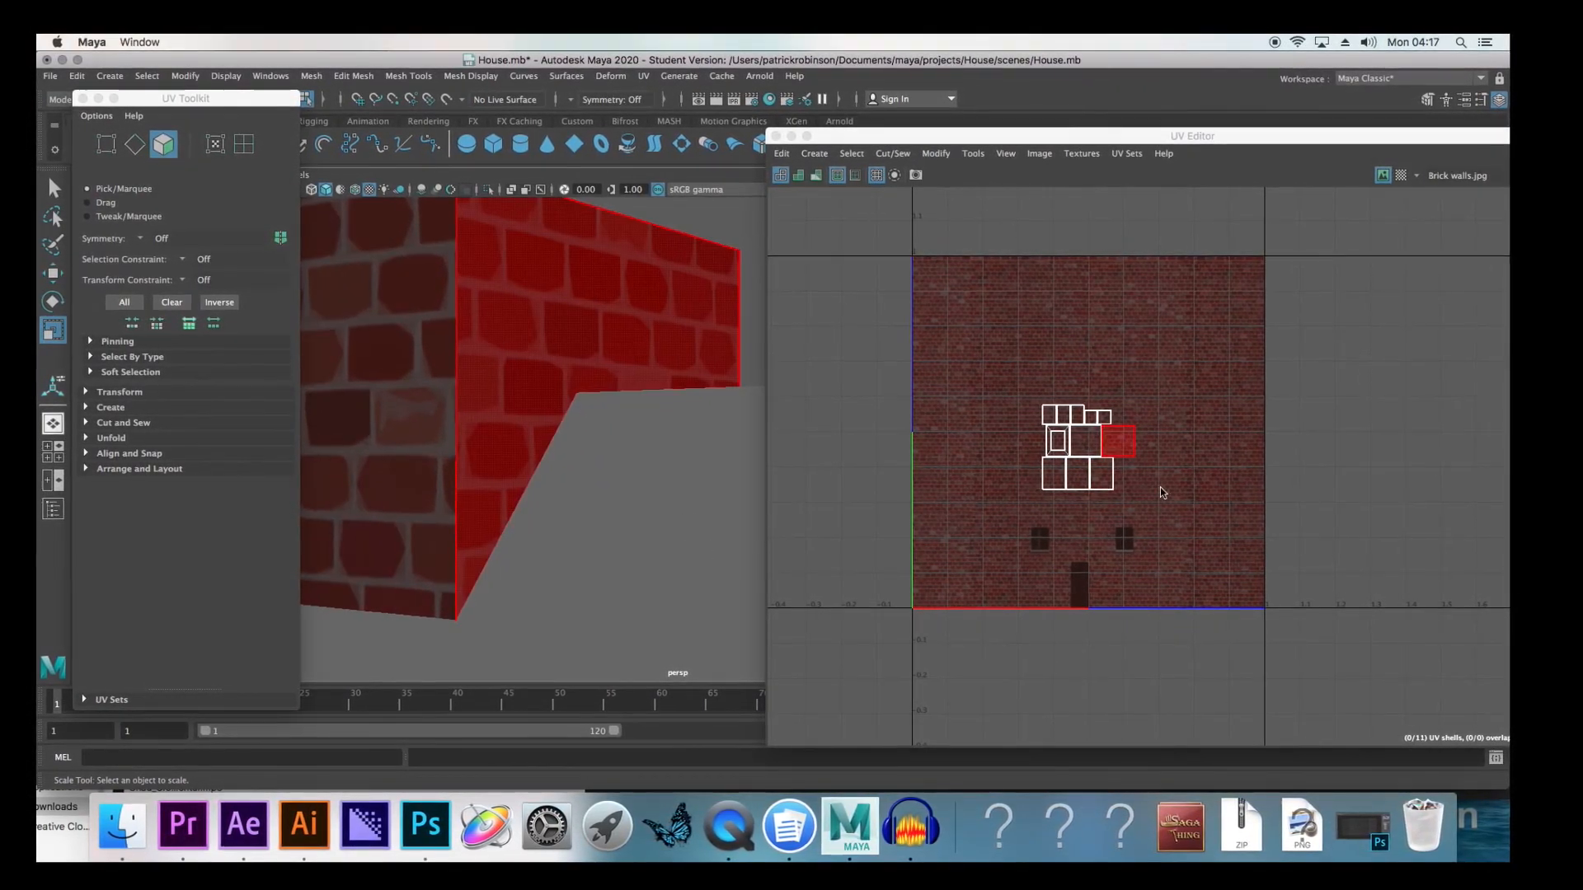
left_click(1124, 449)
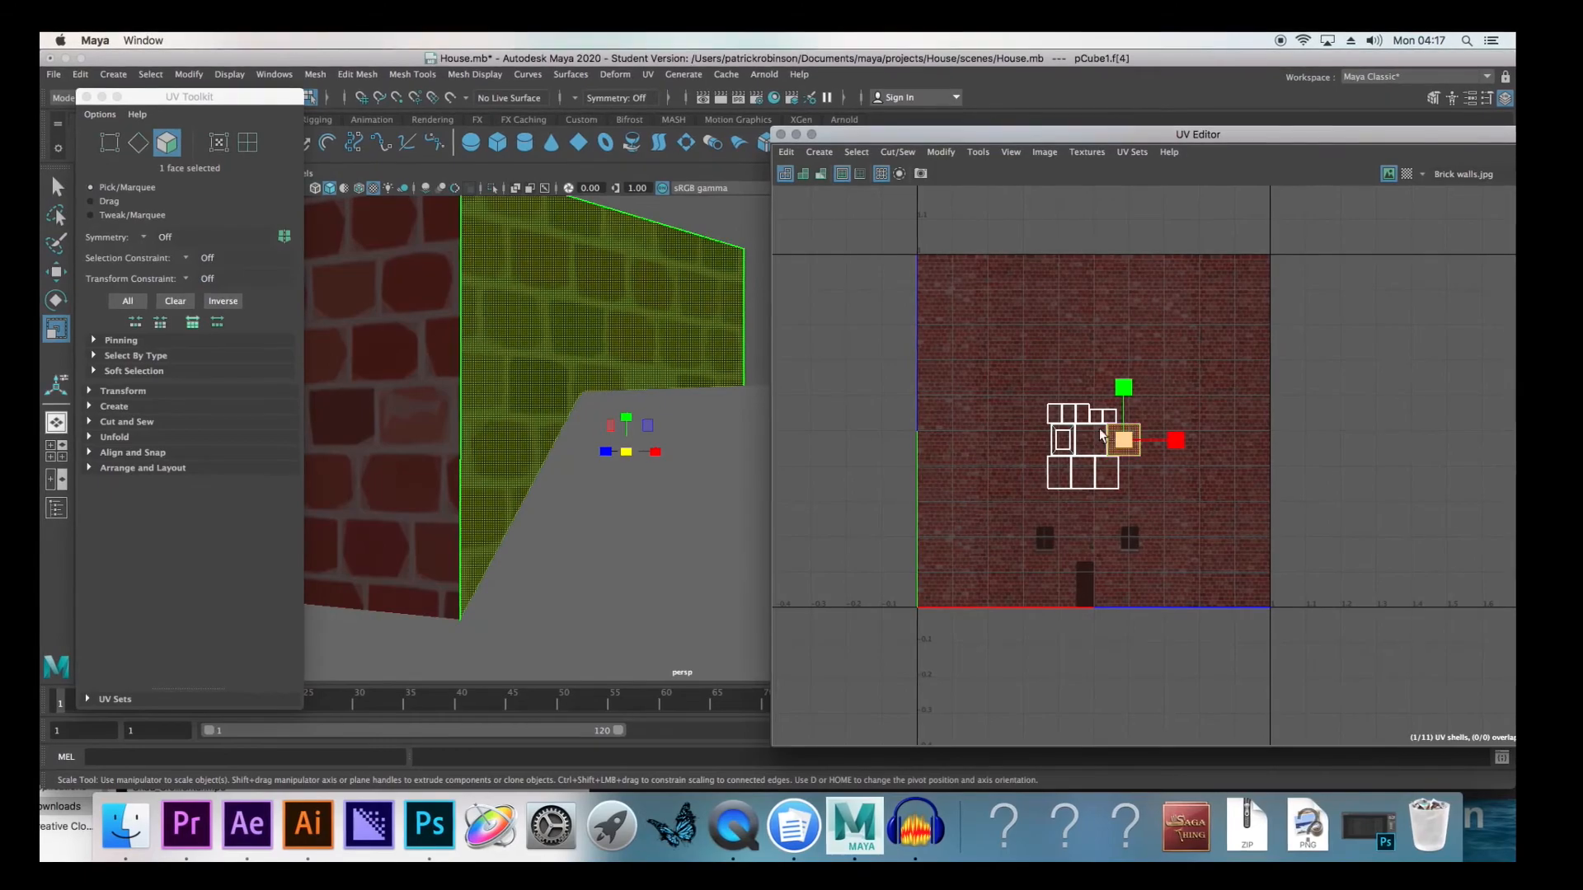
scroll(1101, 435, "up", 5)
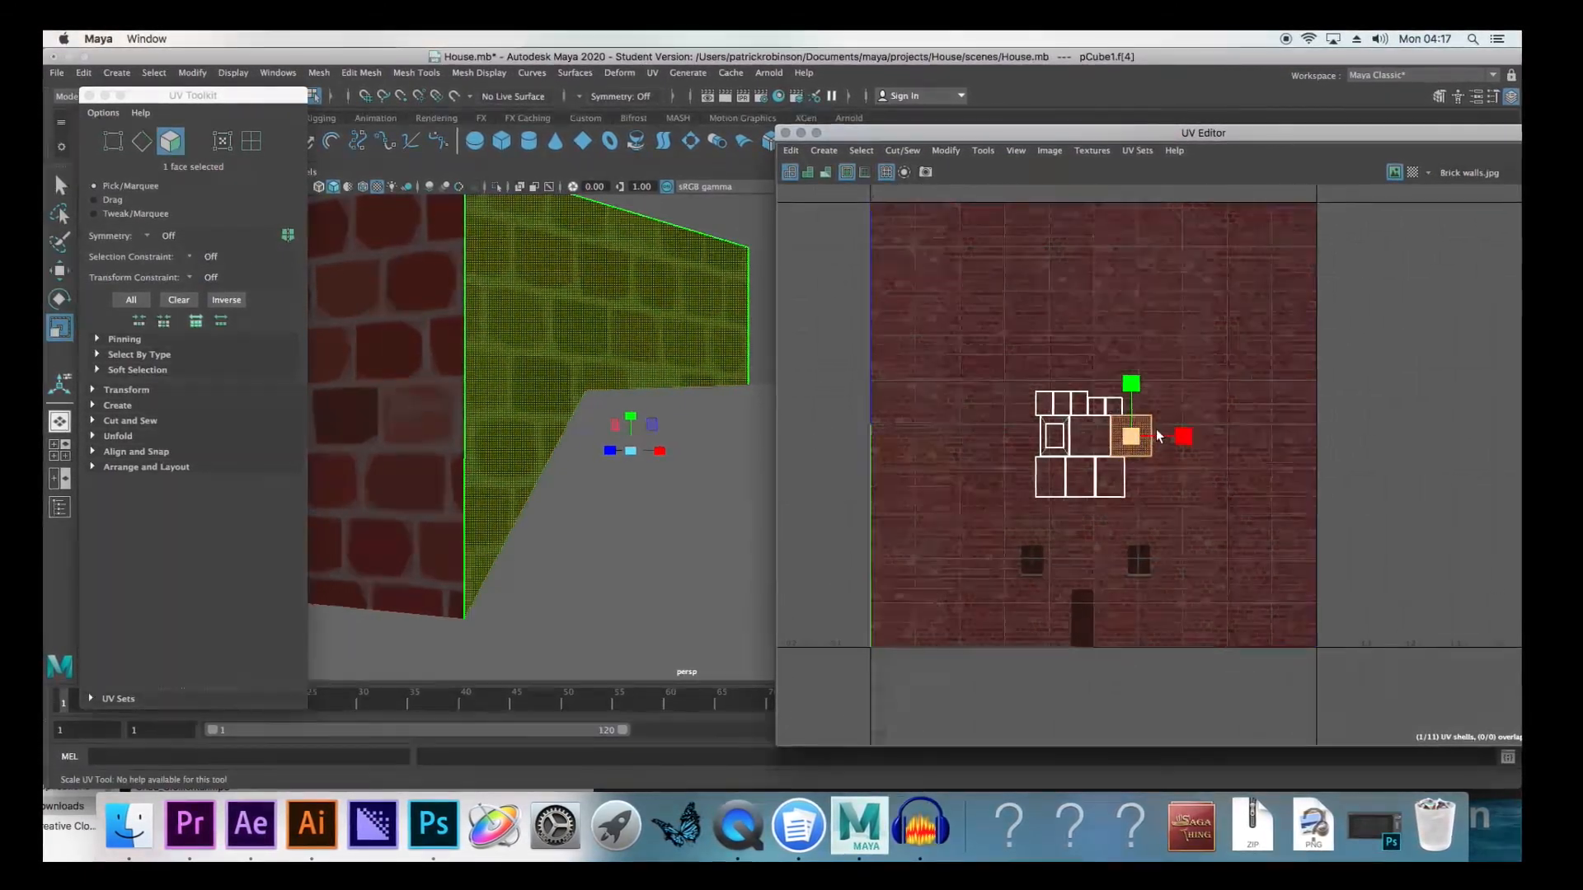
scroll(1105, 435, "up", 2)
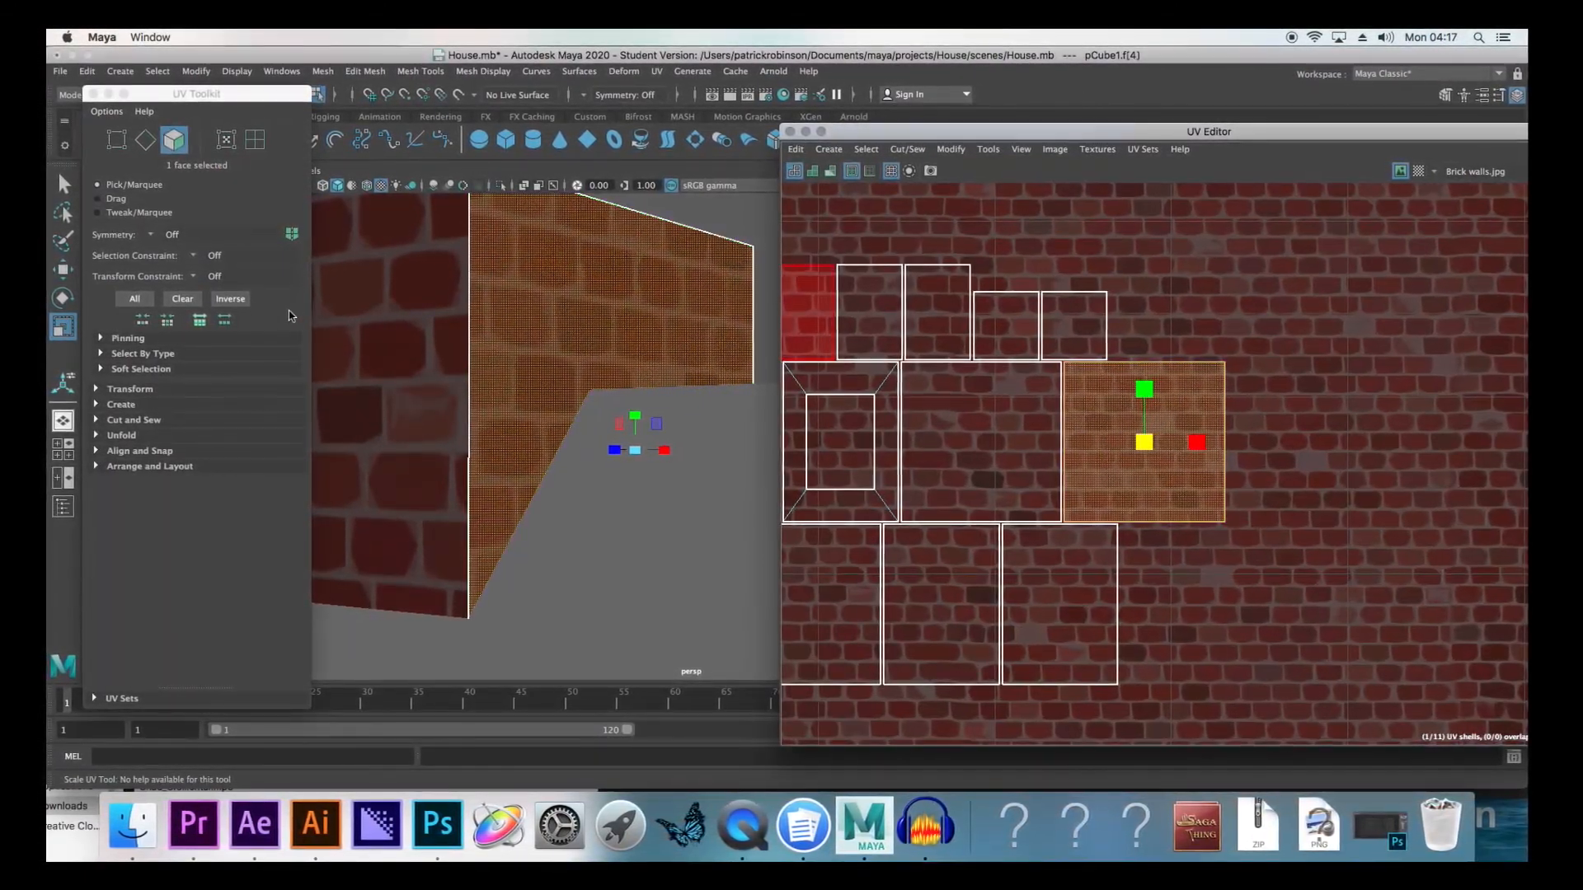
key("w")
left_click_drag(1147, 388, 1151, 382)
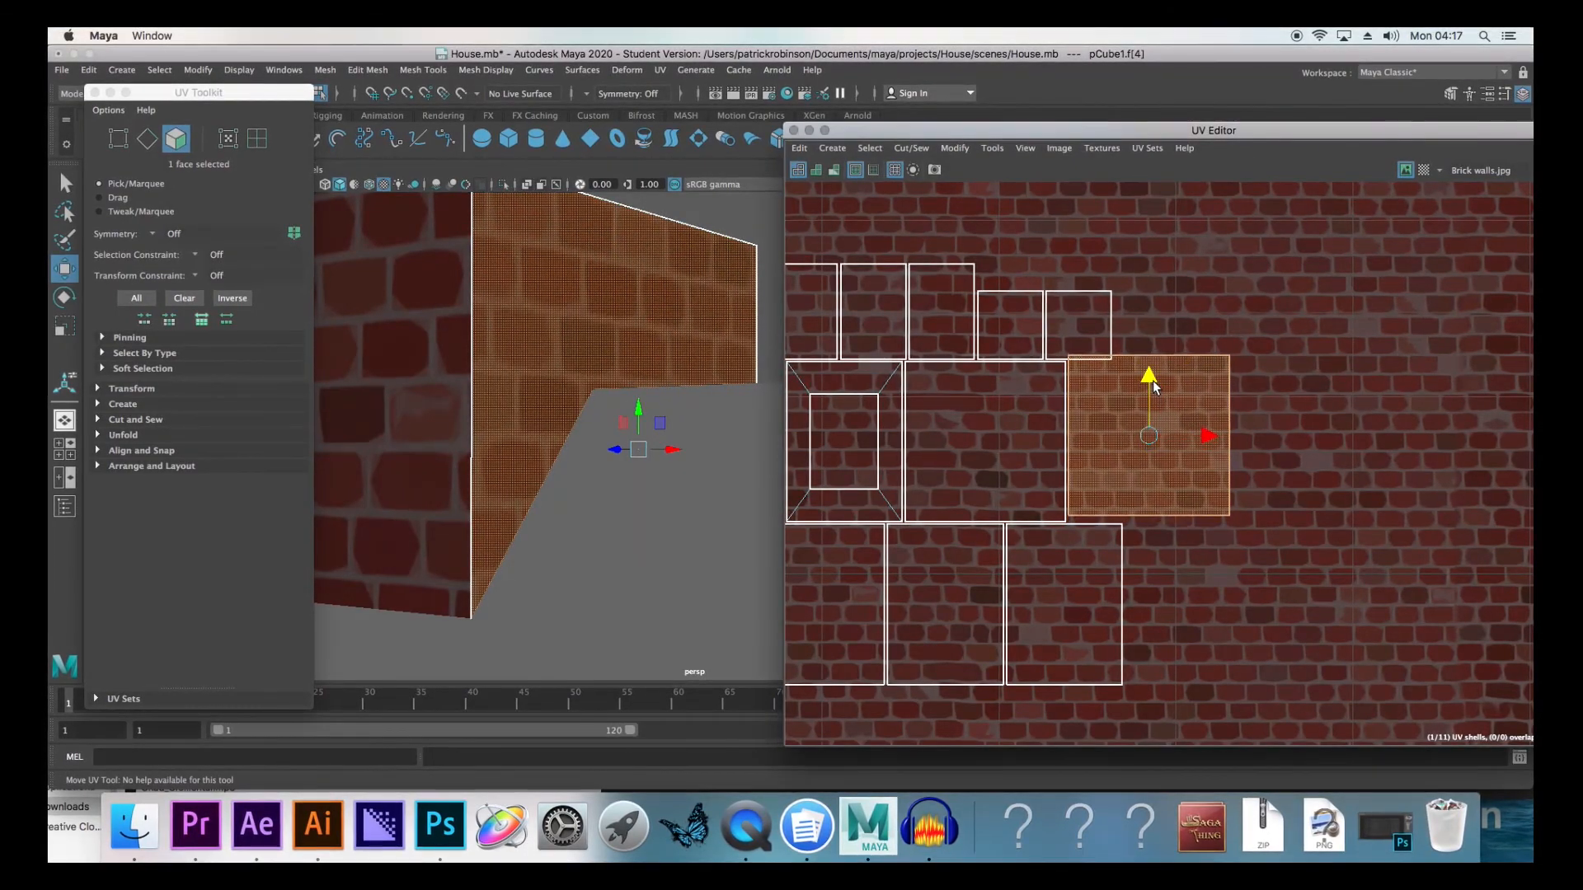
left_click(1212, 326)
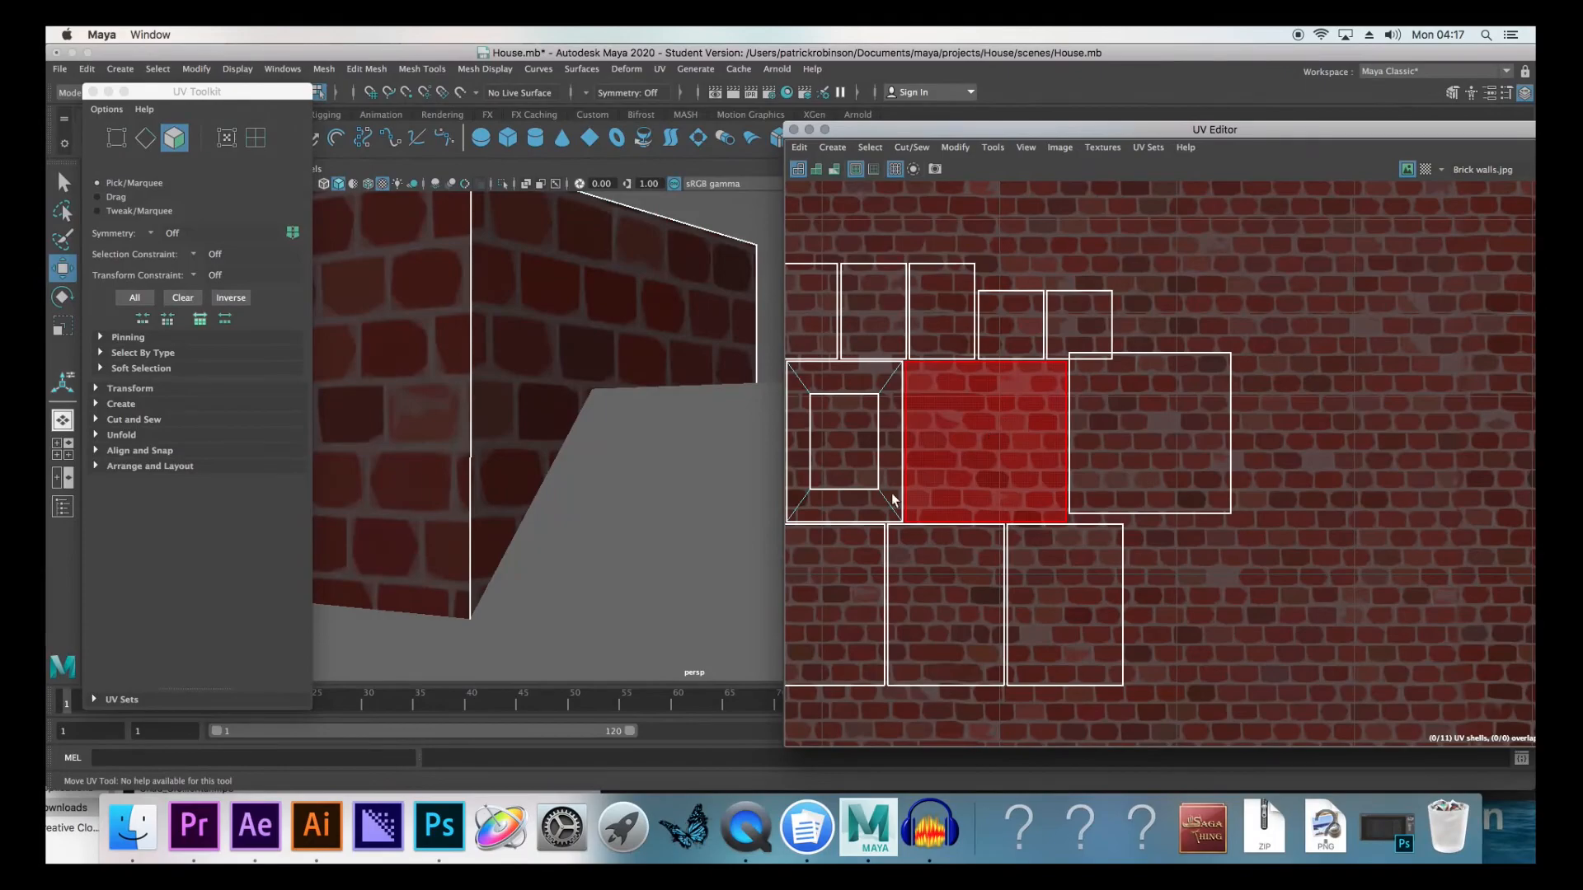
Examine the chimney's top, return to object selection, and inspect the whole textured house from the front and side
left_click_drag(709, 651, 593, 516, "alt")
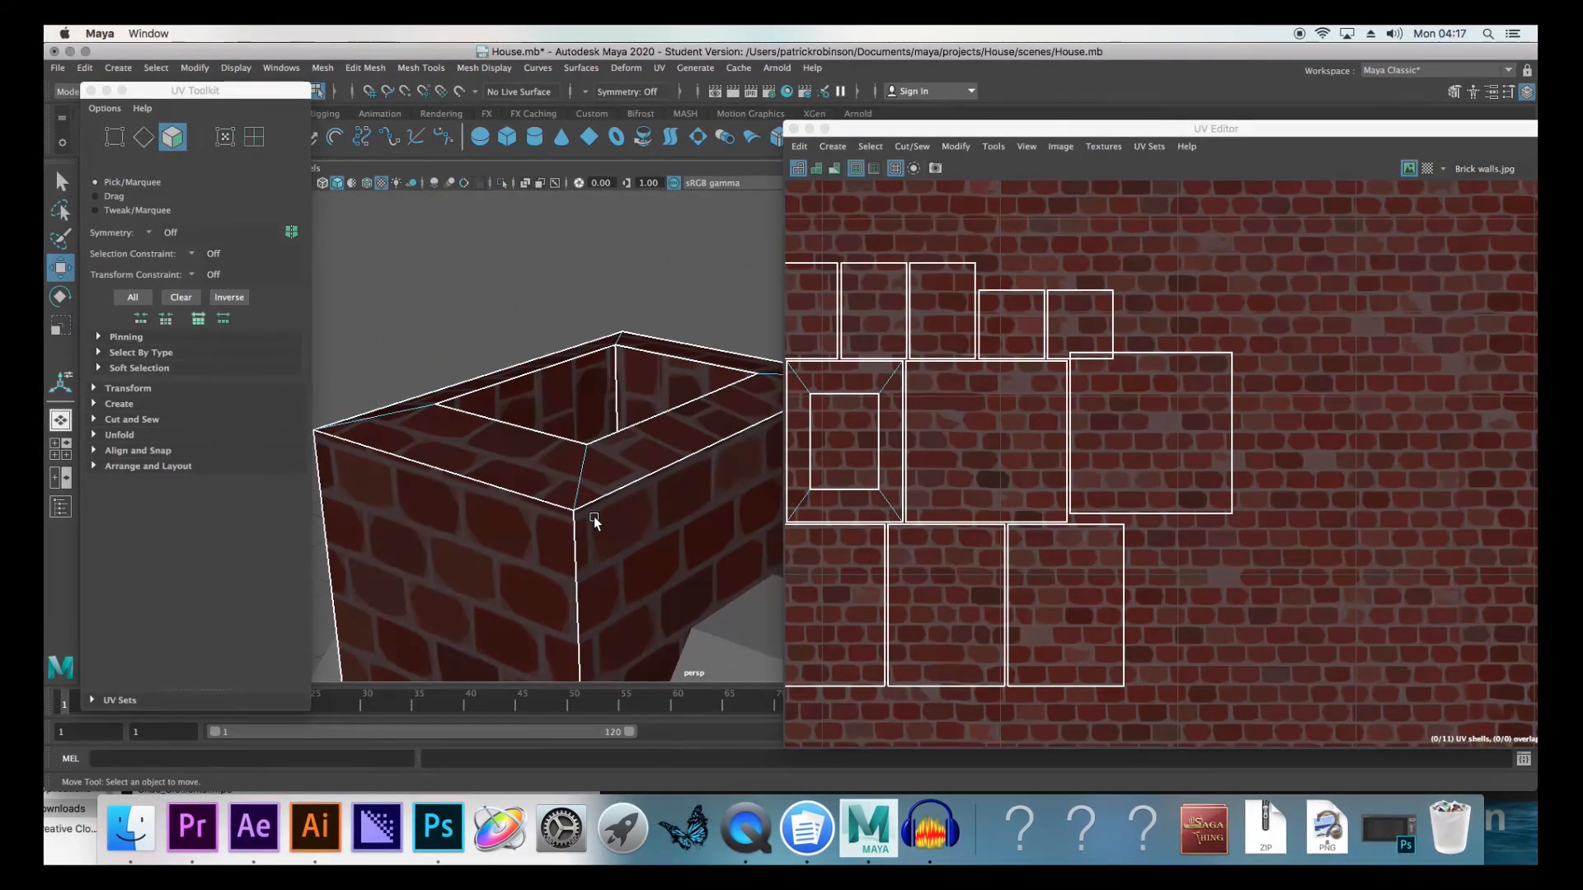
left_click(854, 509)
left_click_drag(528, 433, 562, 421, "alt")
right_click_drag(562, 420, 628, 395)
left_click(651, 441)
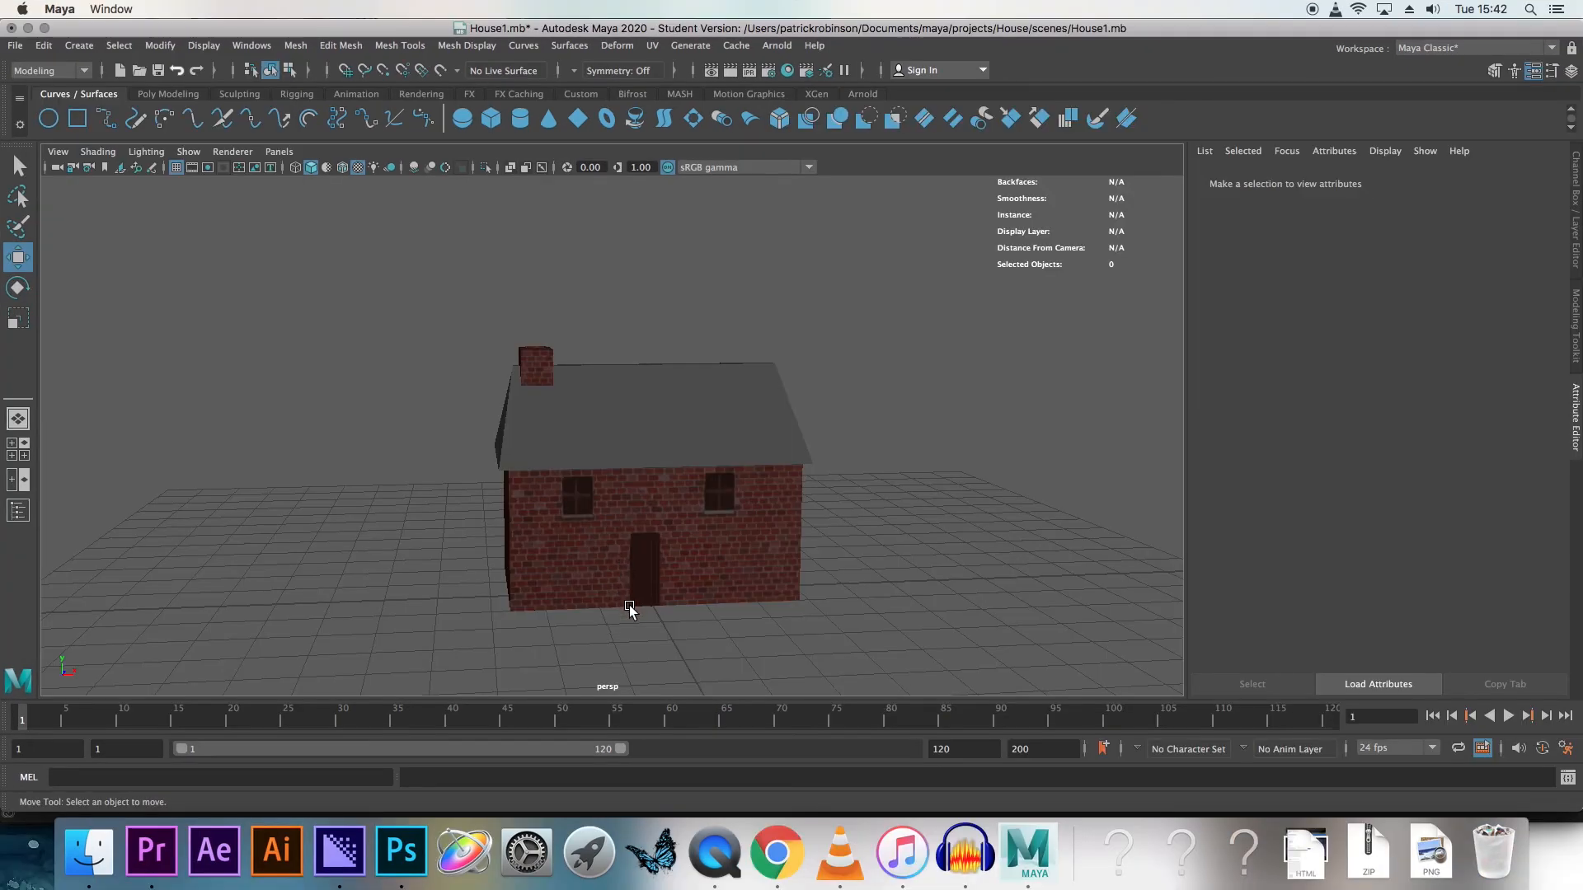
left_click_drag(629, 605, 664, 600, "alt")
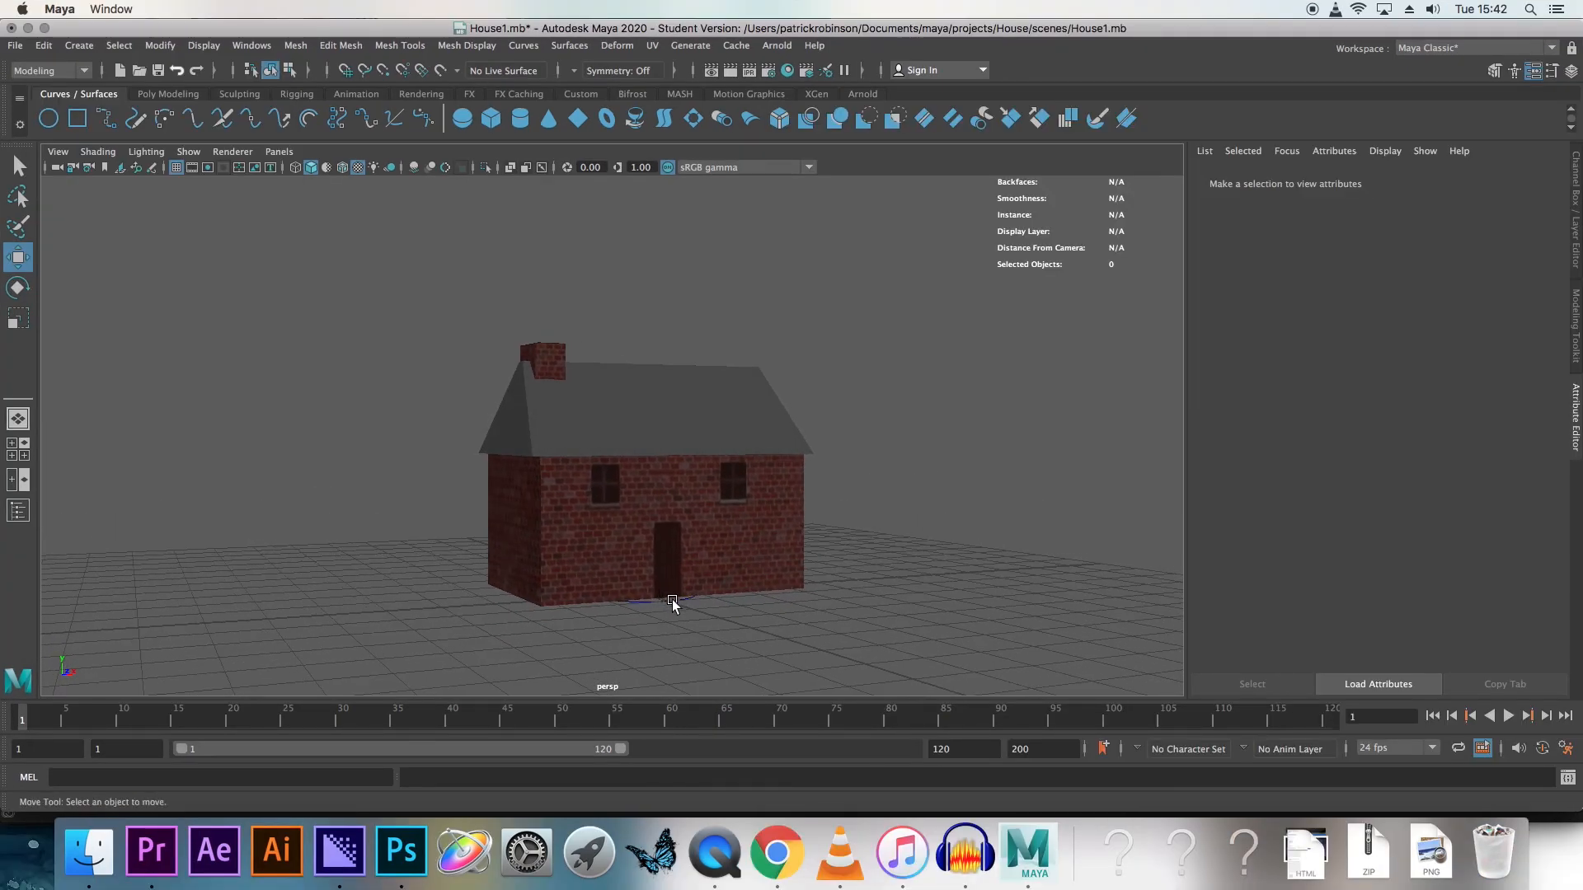
left_click_drag(771, 617, 940, 618, "alt")
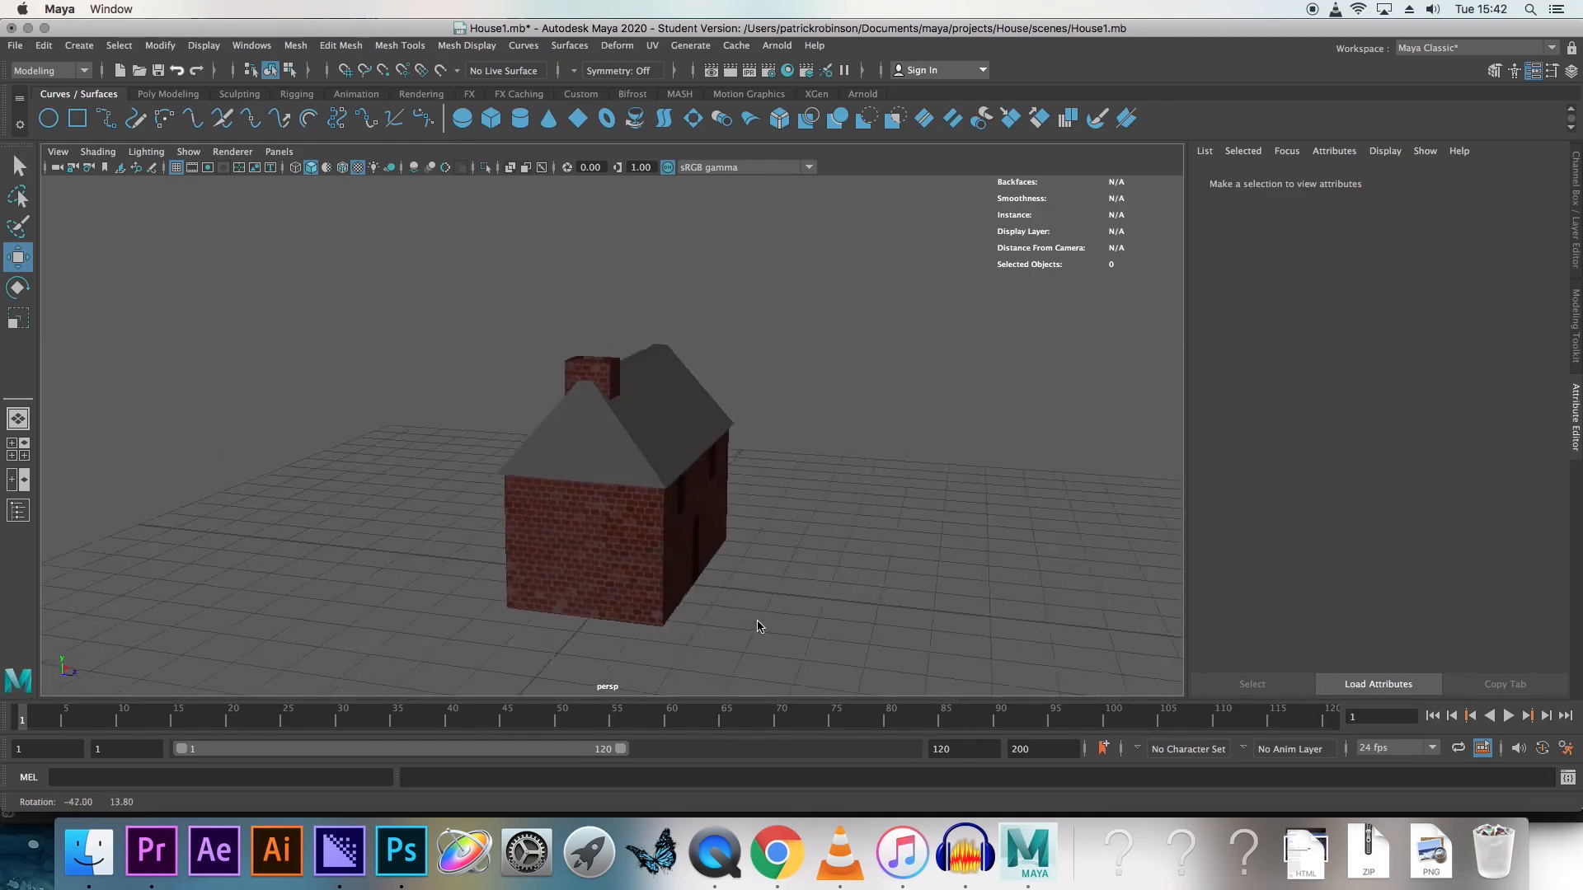